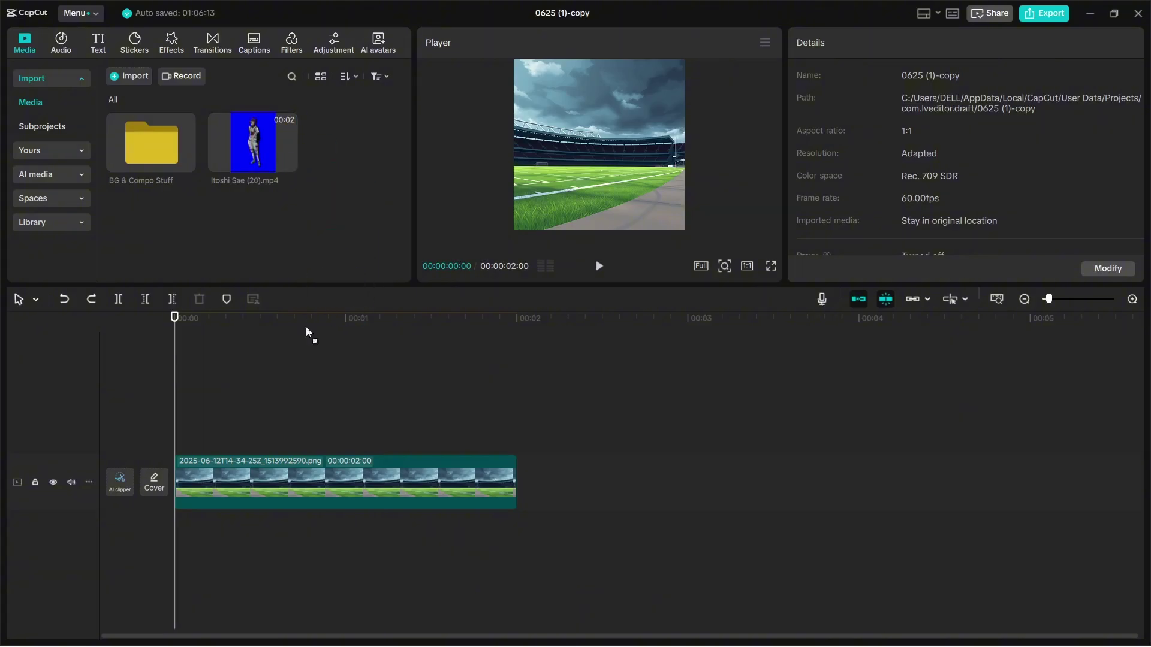
# - Place the Itoshi Sae clip above the stadium and chroma-key its blue backdrop at intensity 25
pyautogui.moveTo(223, 561); pyautogui.dragTo(324, 562)
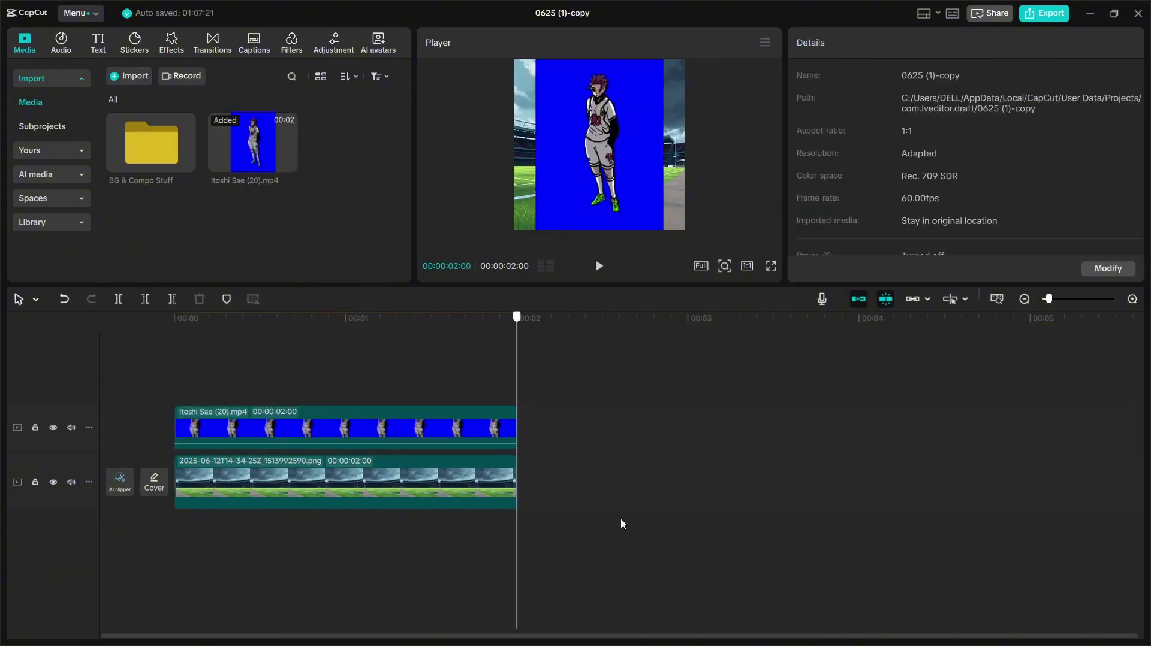
pyautogui.click(314, 419)
pyautogui.click(914, 85)
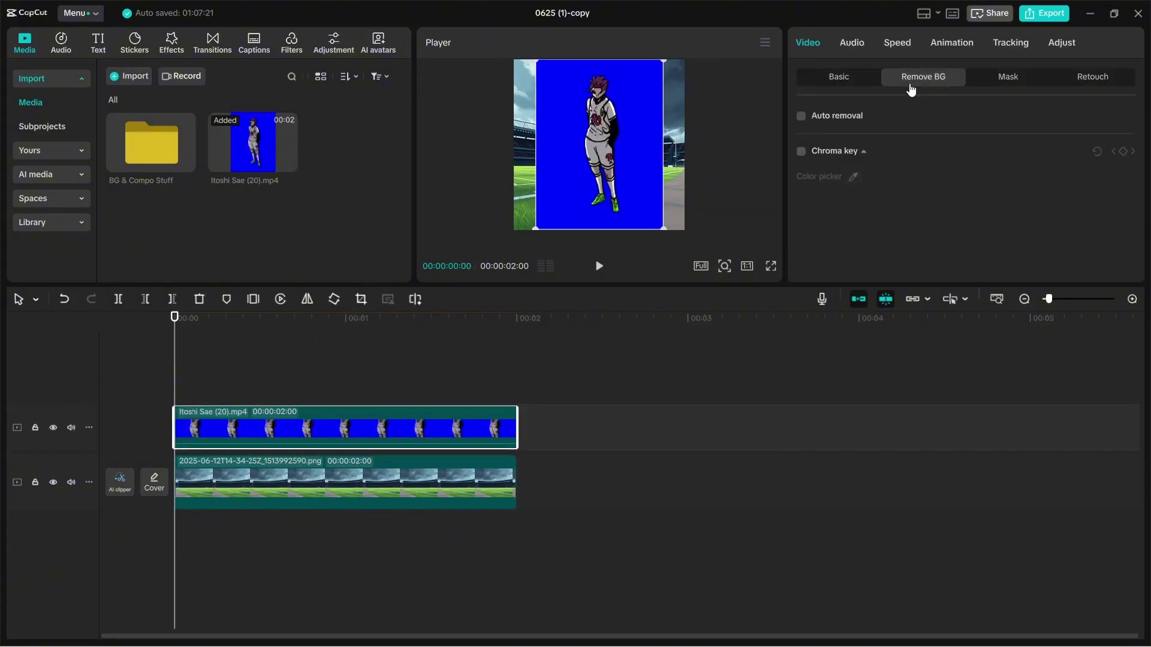
pyautogui.click(801, 151)
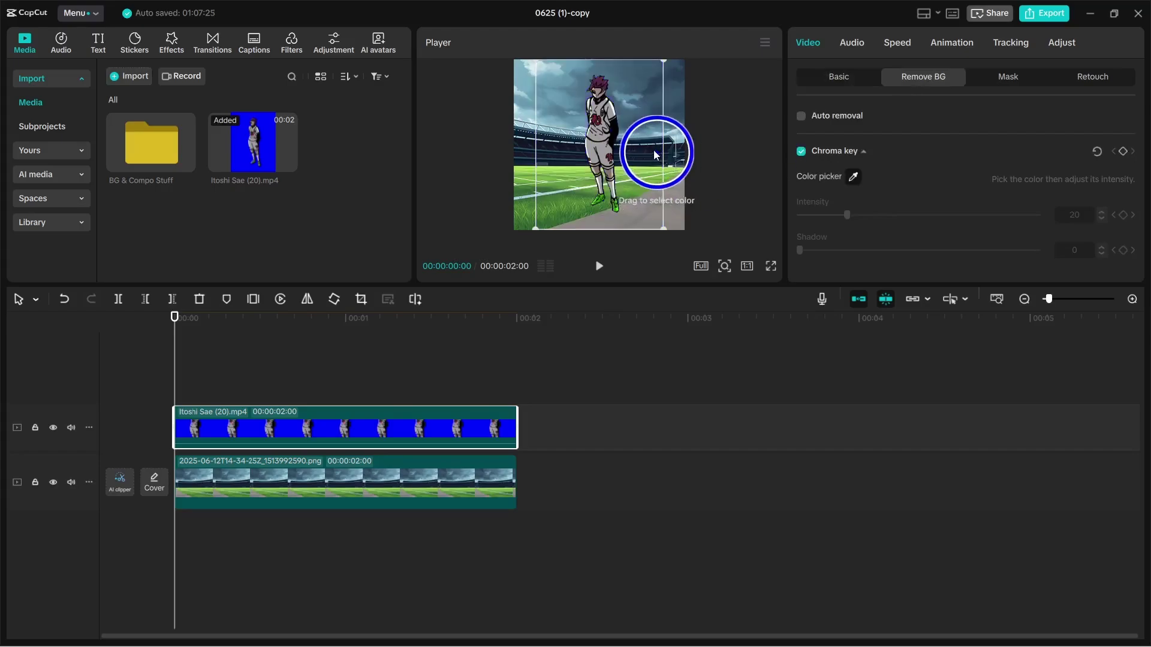
pyautogui.click(655, 156)
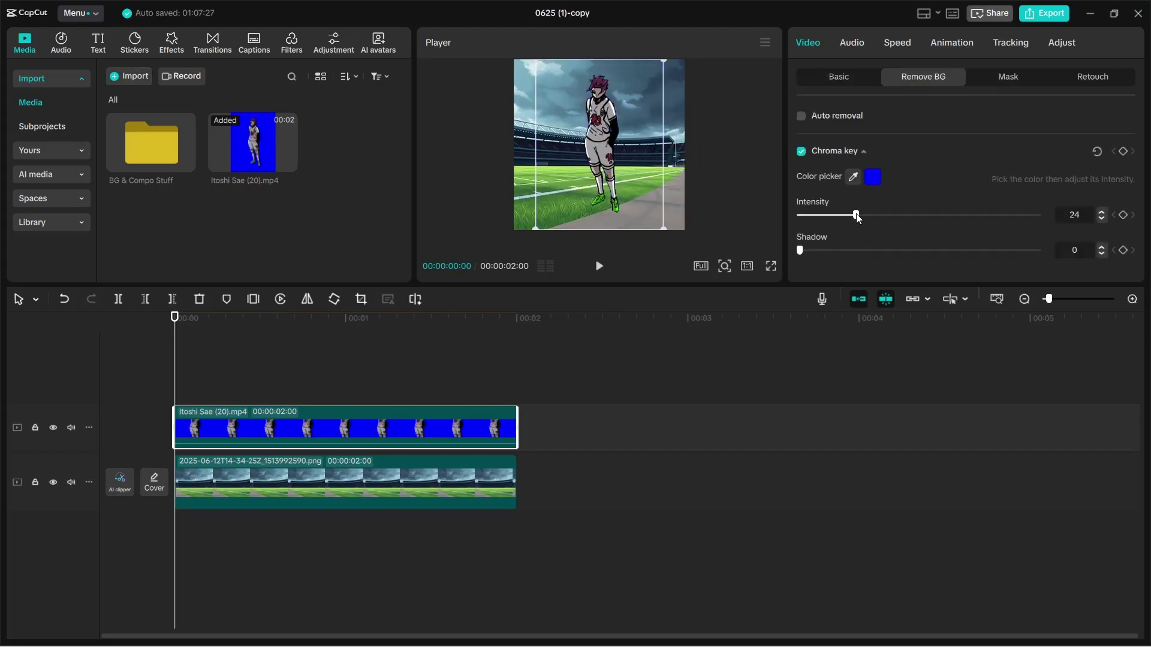
pyautogui.moveTo(857, 216); pyautogui.dragTo(860, 216)
pyautogui.click(1059, 217)
# - Set the blue HSL saturation and brightness to -100 to remove the leftover tint
pyautogui.click(1059, 44)
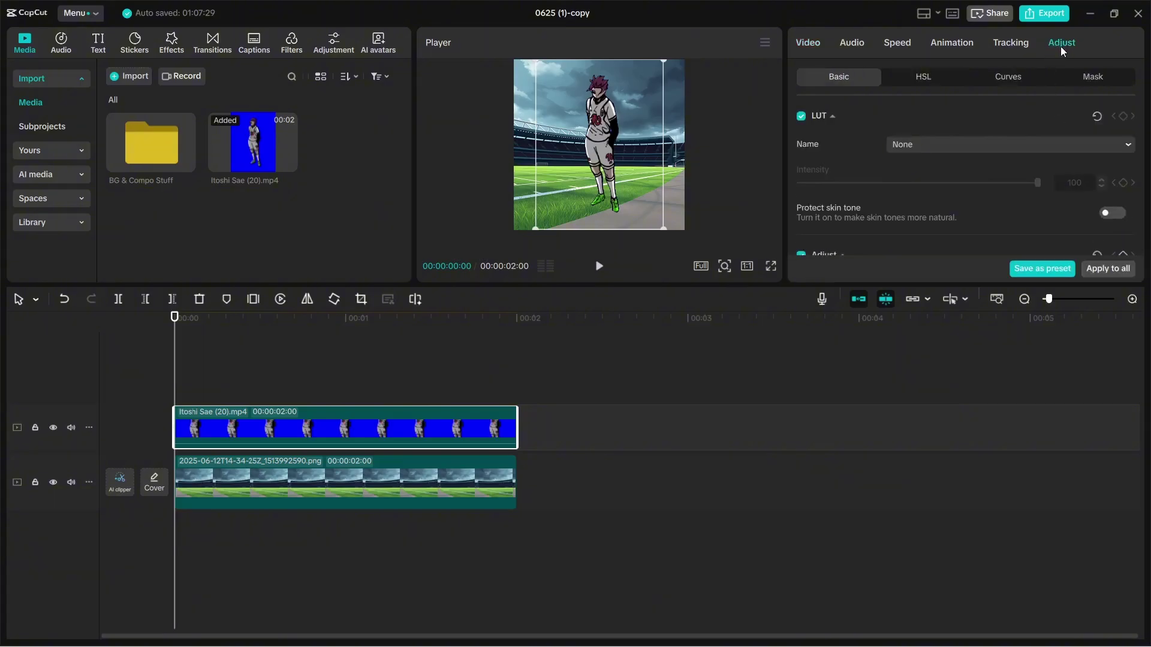
pyautogui.click(929, 81)
pyautogui.click(988, 146)
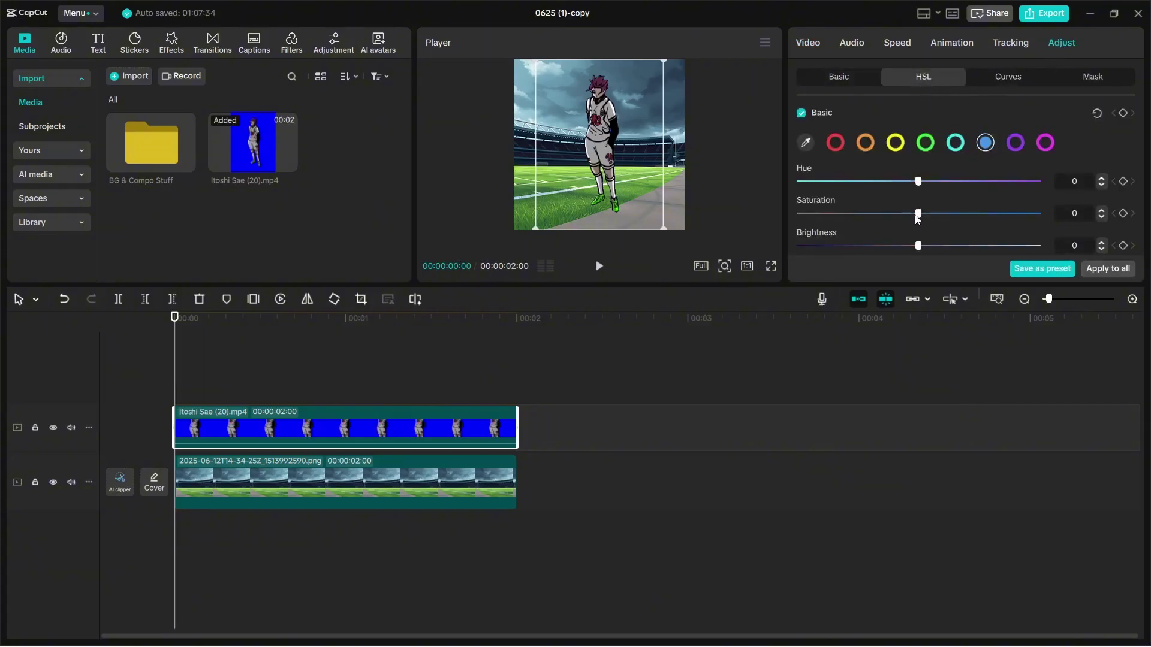
pyautogui.moveTo(917, 214); pyautogui.dragTo(799, 213)
pyautogui.moveTo(917, 246); pyautogui.dragTo(799, 245)
pyautogui.click(838, 77)
pyautogui.click(423, 355)
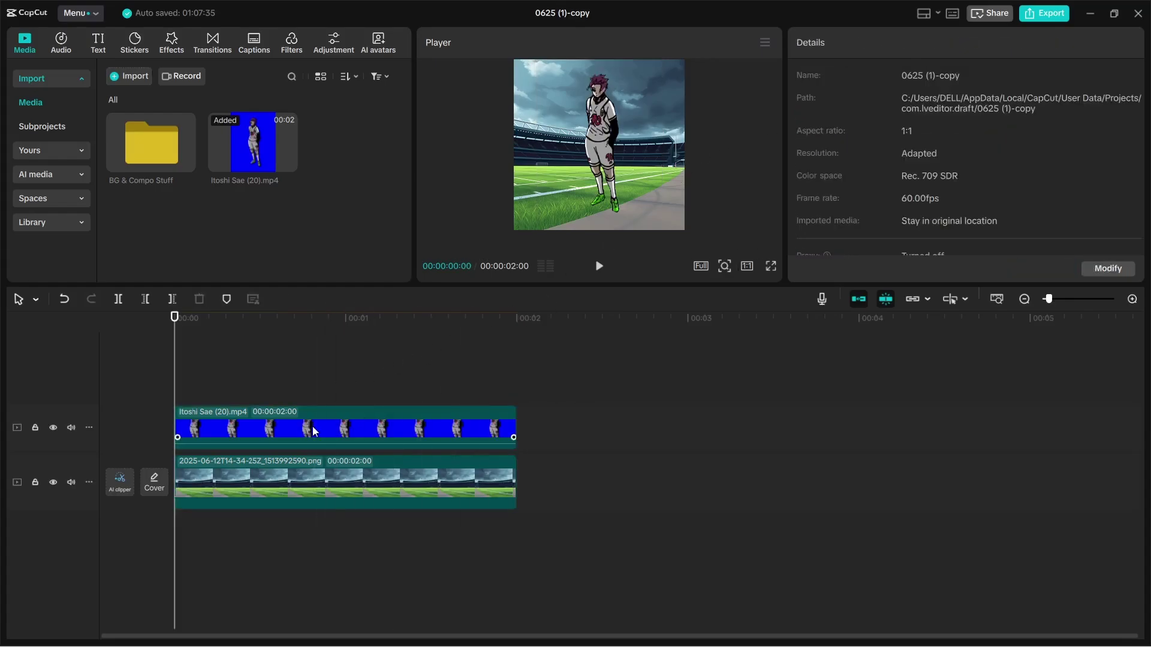
# - Scale the character clip to 70%
pyautogui.click(419, 428)
pyautogui.click(457, 473)
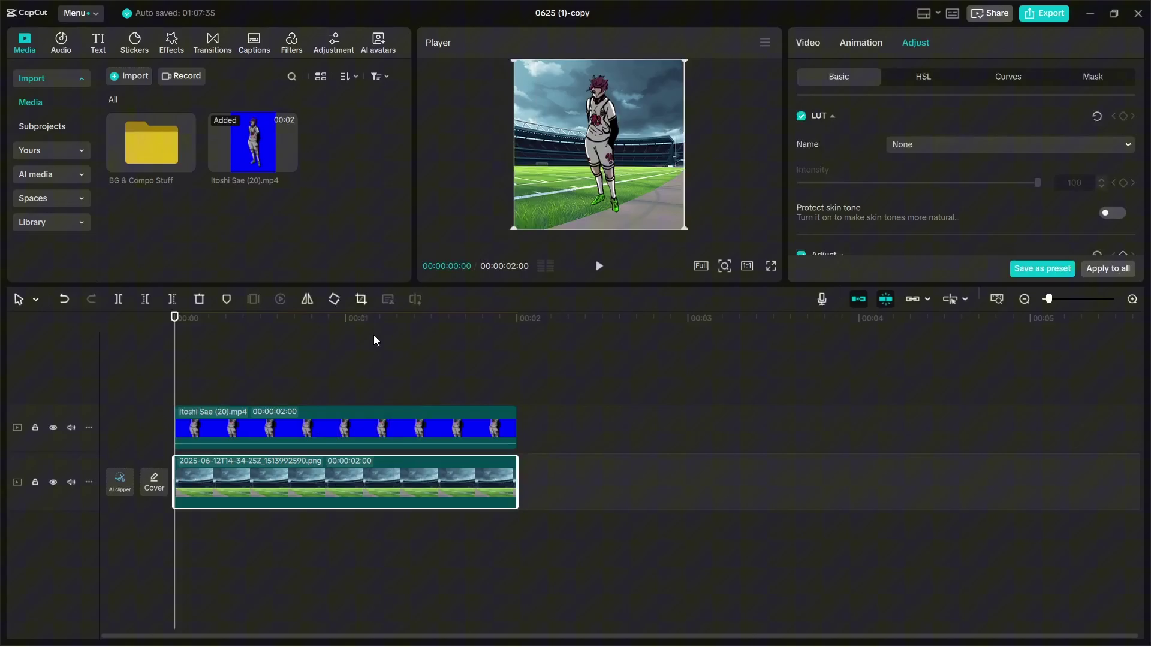
pyautogui.click(308, 299)
pyautogui.click(318, 367)
pyautogui.click(456, 432)
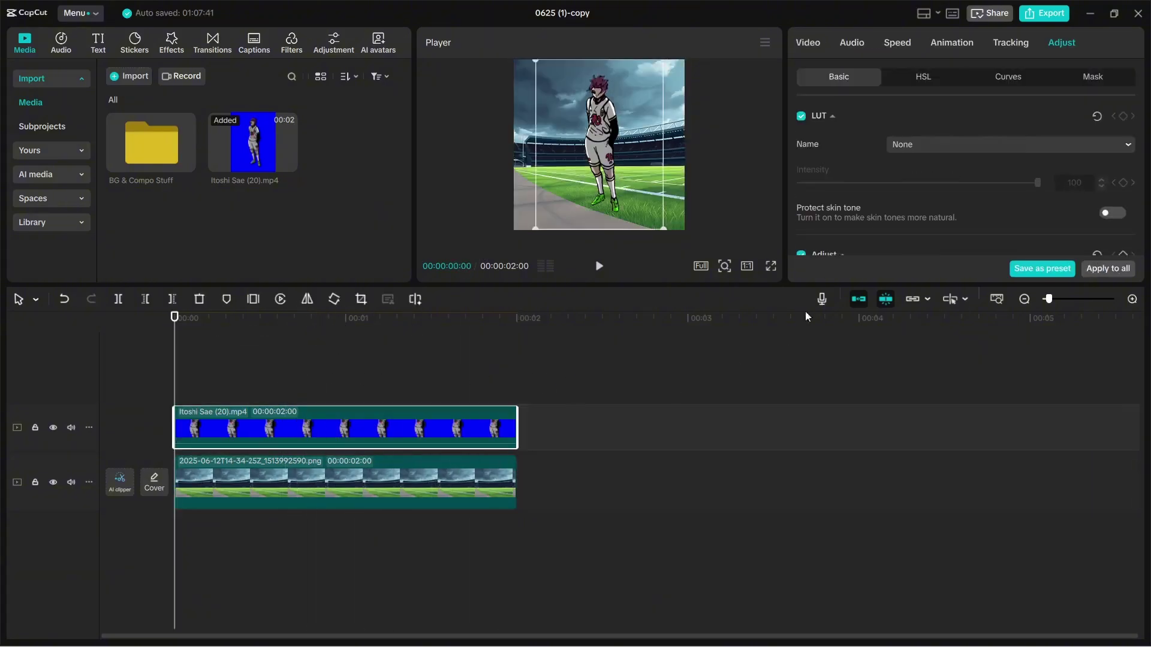
pyautogui.click(809, 43)
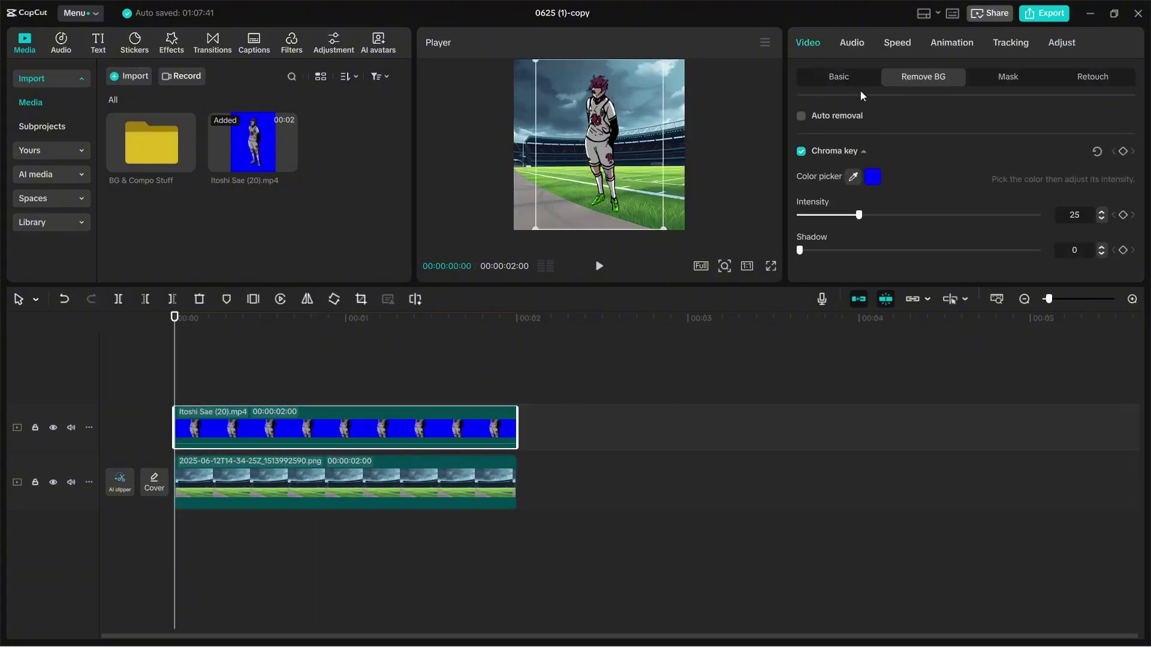
pyautogui.click(856, 78)
pyautogui.moveTo(844, 160); pyautogui.dragTo(832, 158)
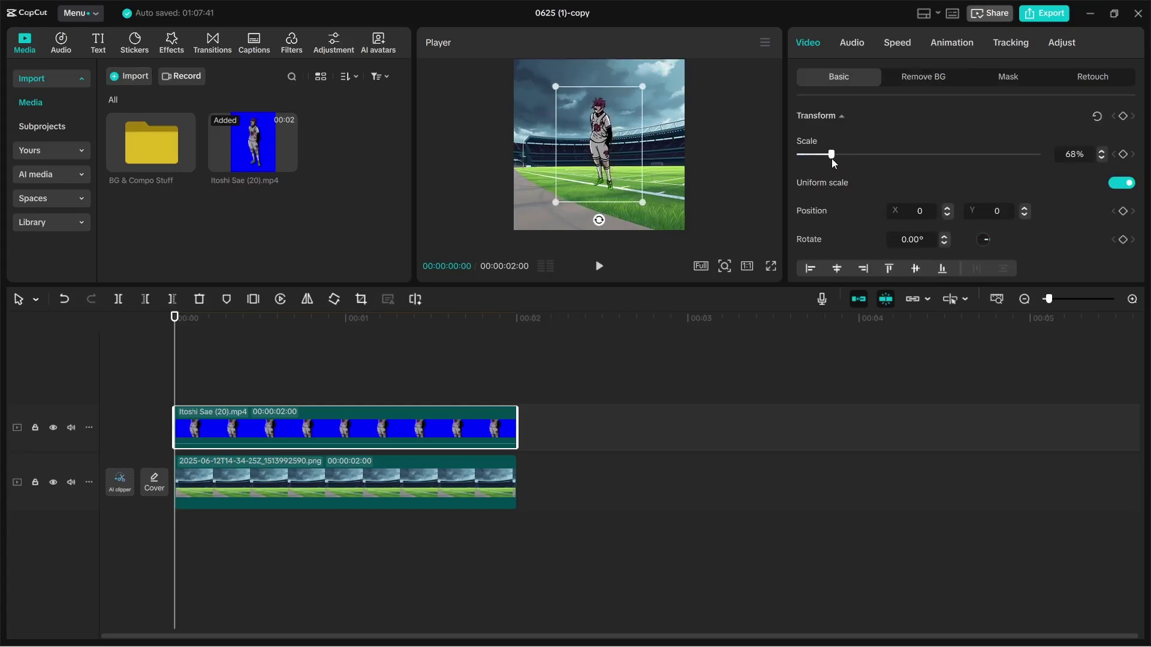
pyautogui.click(1102, 151)
pyautogui.click(1101, 152)
# - Lower the character to Position Y -270 with the stadium background in its original orientation
pyautogui.moveTo(619, 183); pyautogui.dragTo(618, 196)
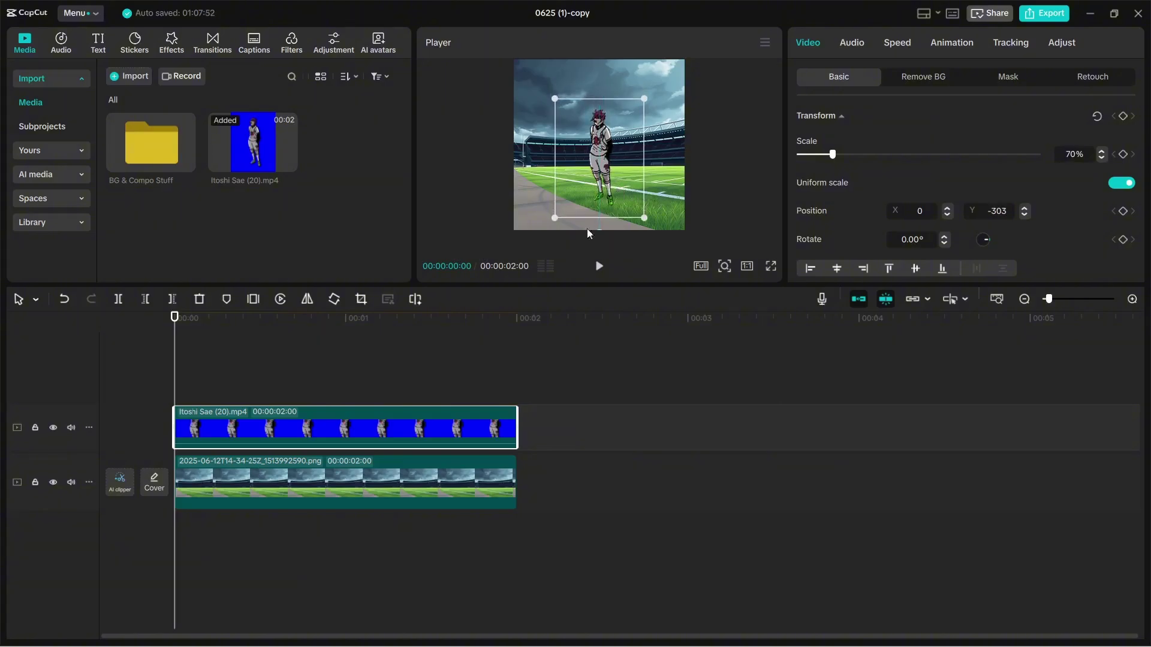
pyautogui.click(321, 482)
pyautogui.click(307, 299)
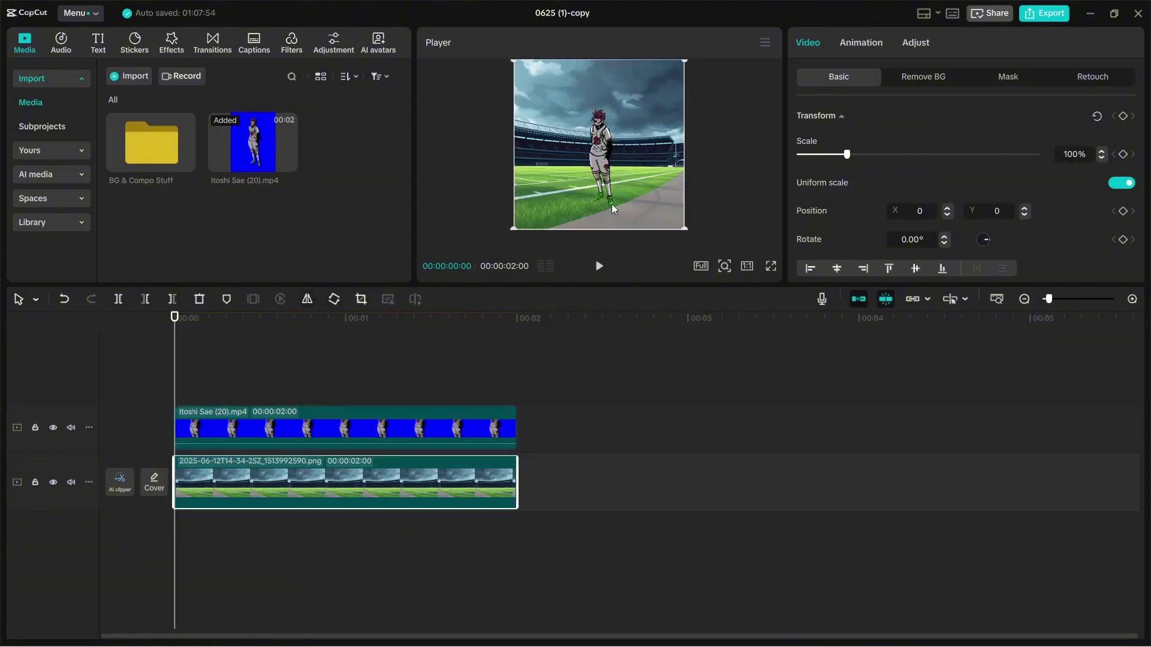
pyautogui.click(341, 440)
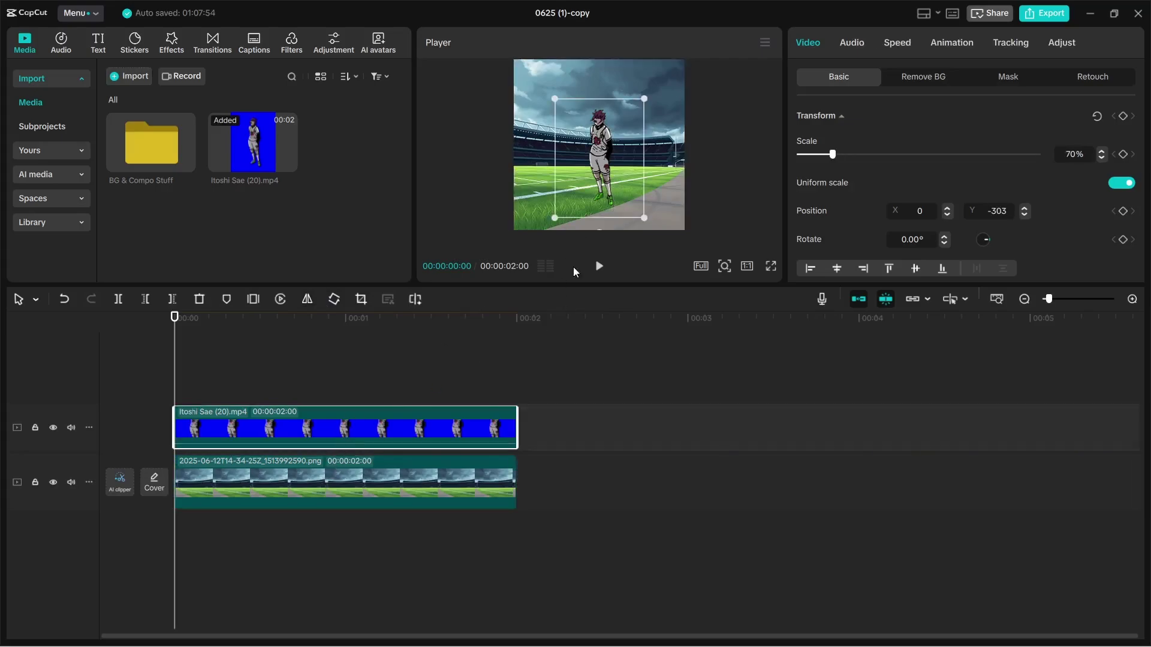
pyautogui.moveTo(605, 206); pyautogui.dragTo(607, 203)
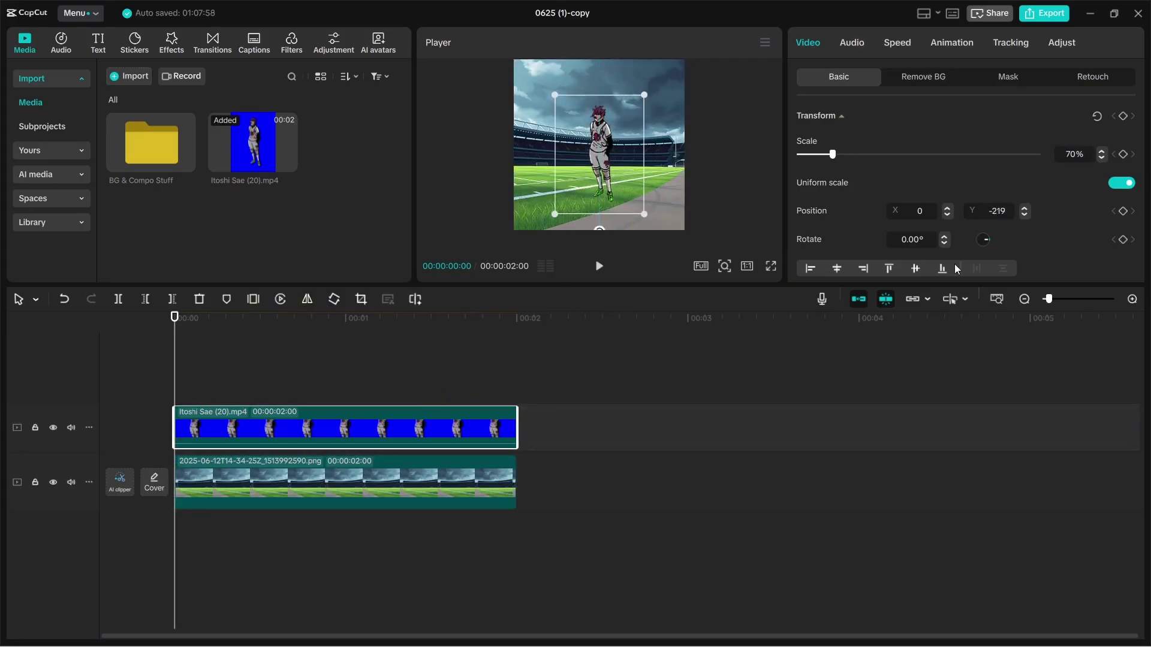
pyautogui.click(1013, 214)
# - Play the composition in full-screen preview
pyautogui.click(836, 465)
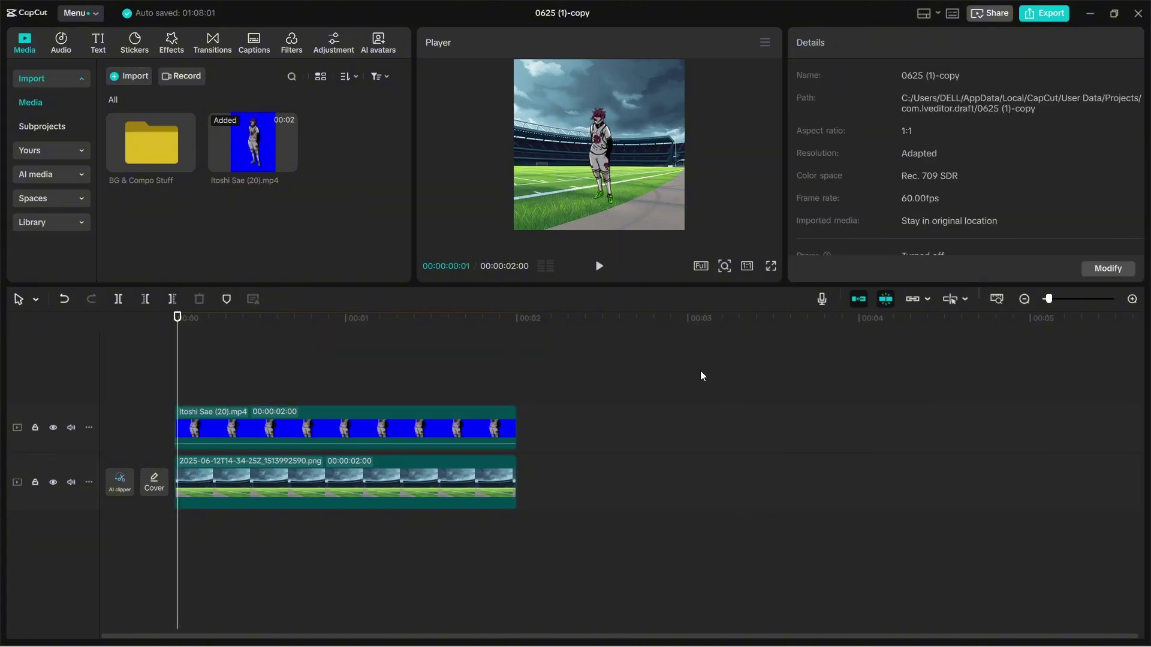
pyautogui.click(771, 266)
pyautogui.press('space')
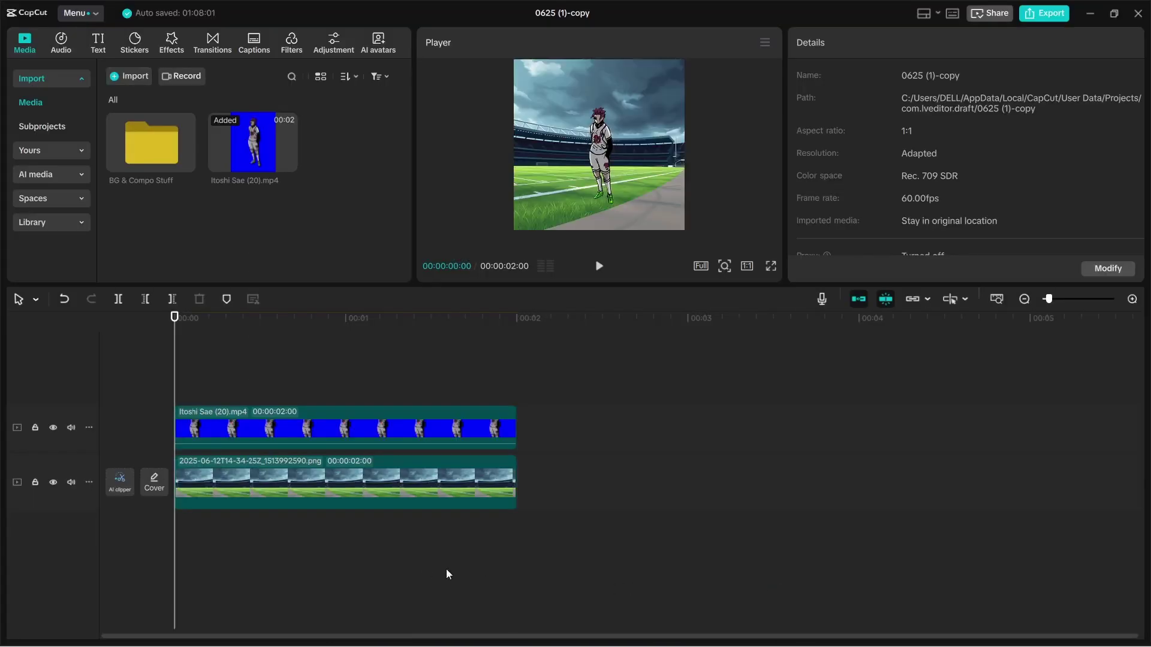
pyautogui.click(385, 425)
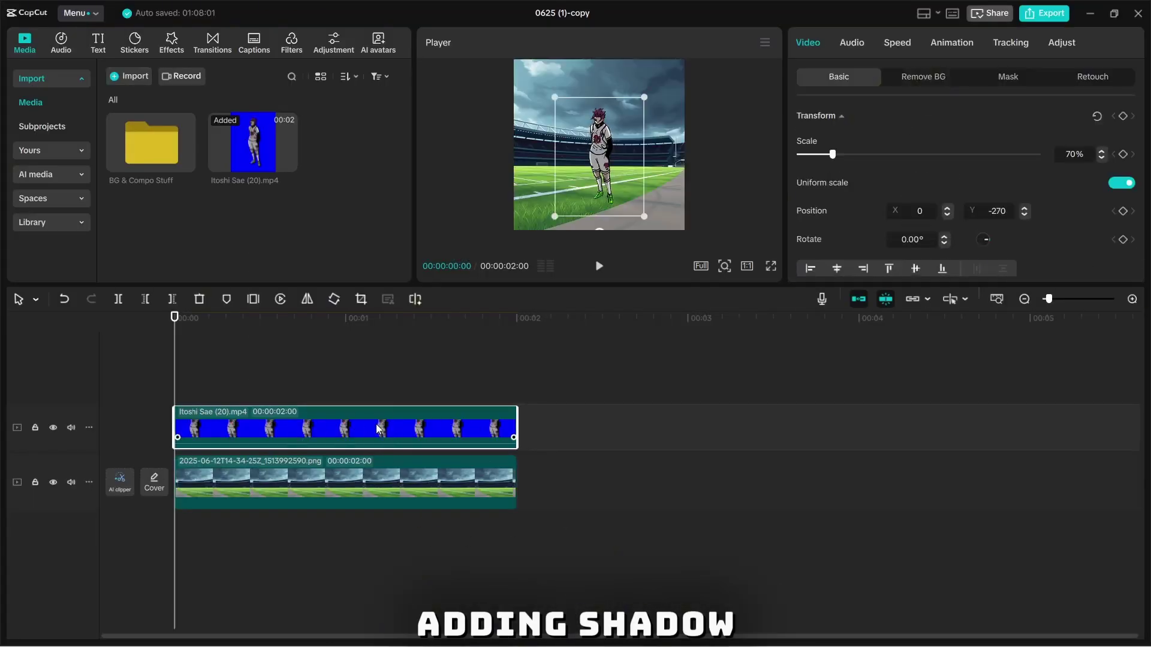
# - Paste a character copy on a new top track with saturation, exposure, highlights and blacks at minimum
pyautogui.hotkey('ctrl', 'c')
pyautogui.hotkey('ctrl', 'v')
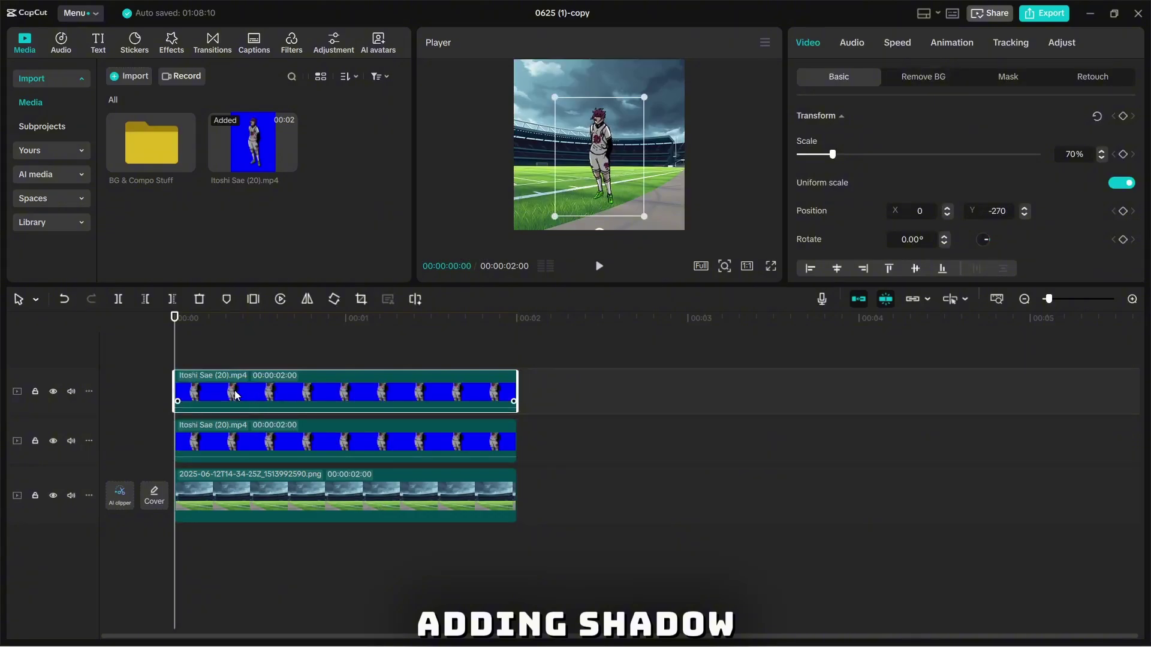
pyautogui.scroll(-5, 957, 181)
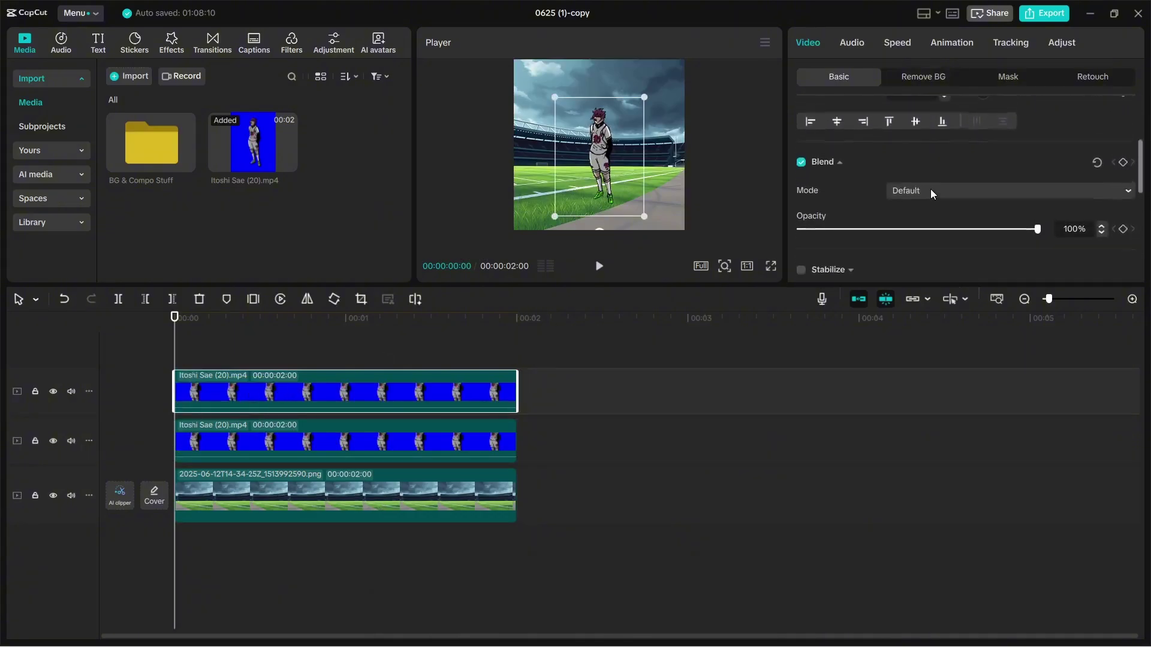
pyautogui.click(1075, 42)
pyautogui.scroll(-6, 991, 144)
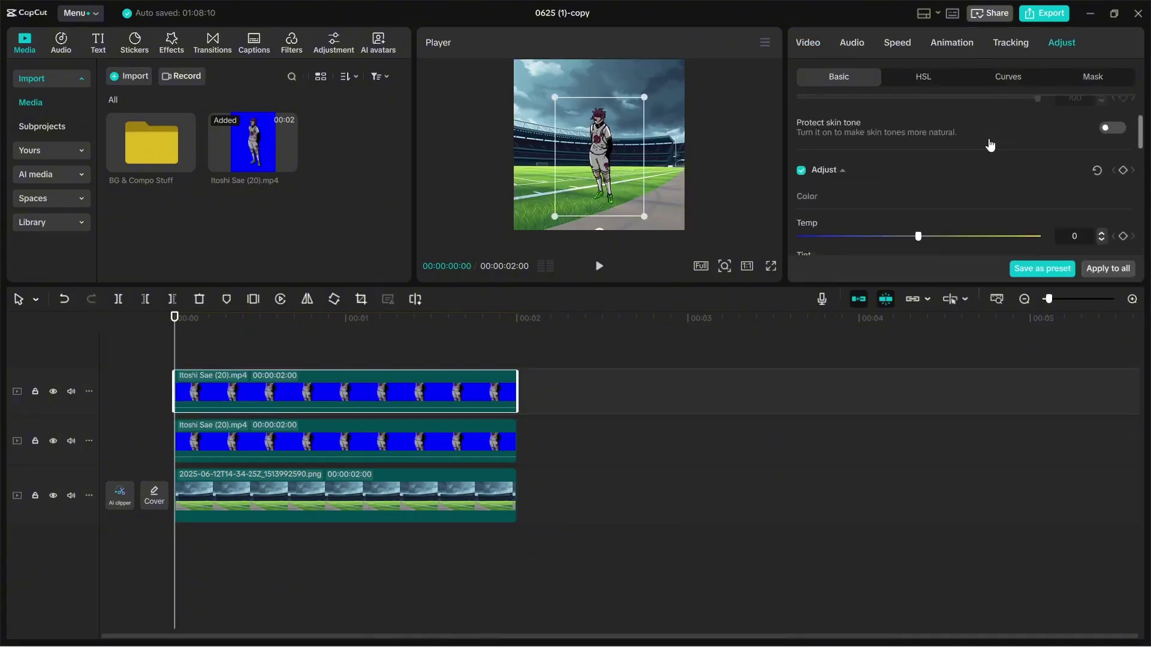
pyautogui.moveTo(918, 137); pyautogui.dragTo(634, 182)
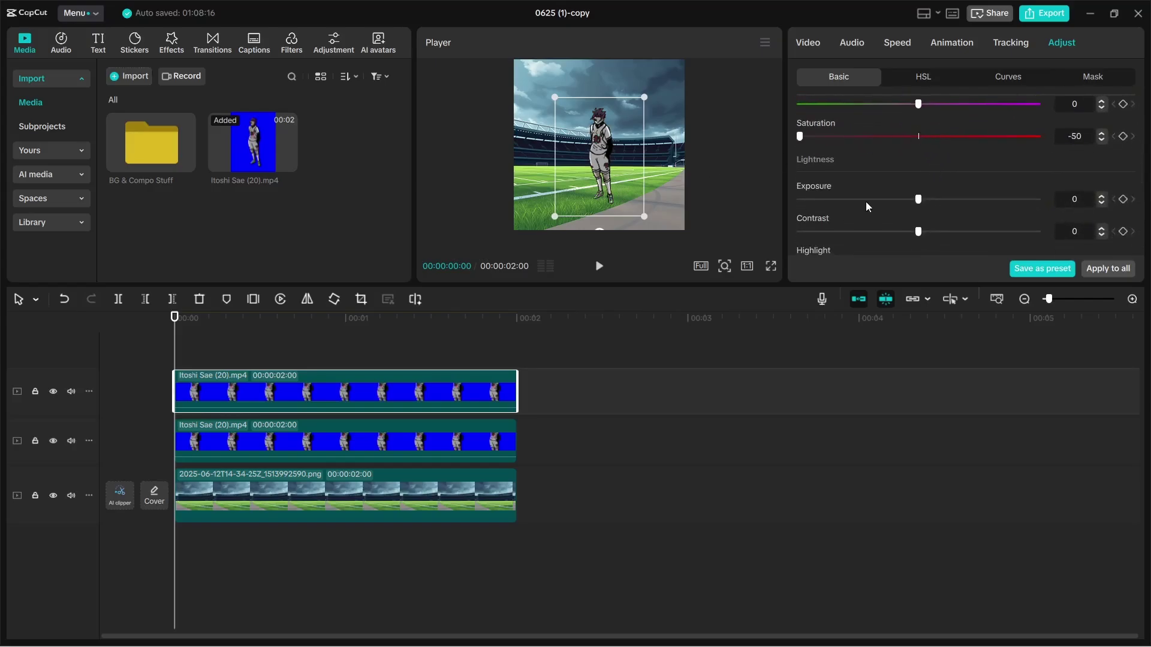
pyautogui.moveTo(866, 201); pyautogui.dragTo(700, 220)
pyautogui.scroll(-3, 867, 198)
pyautogui.scroll(1, 850, 181)
pyautogui.moveTo(918, 147); pyautogui.dragTo(801, 146)
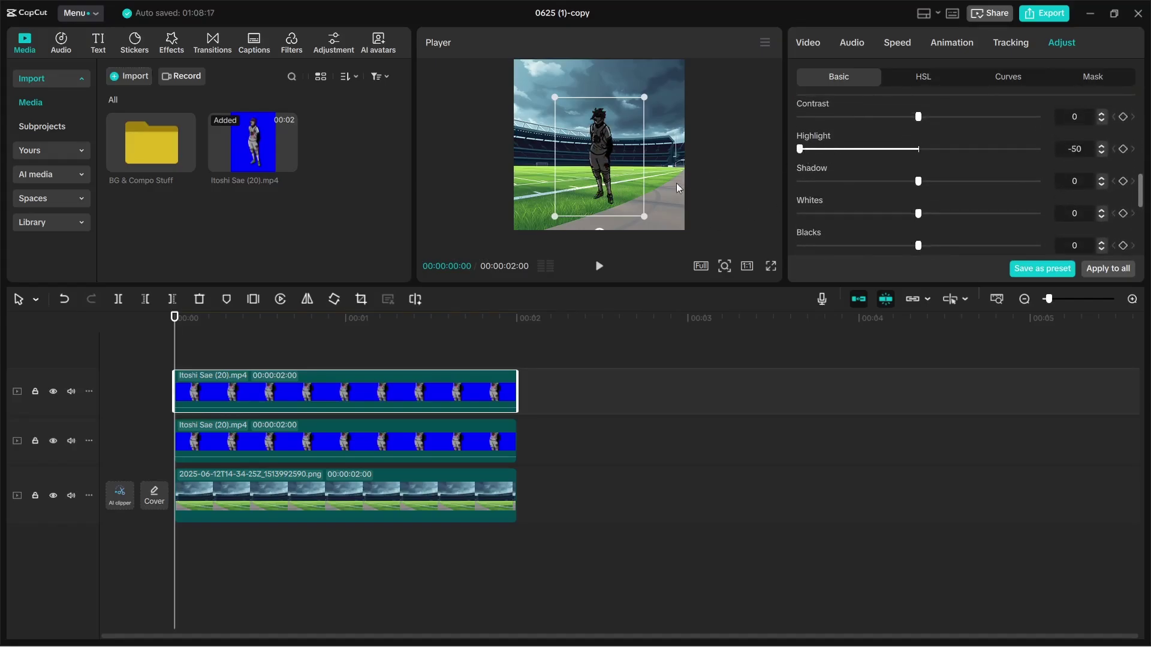
pyautogui.scroll(-1, 897, 210)
pyautogui.moveTo(918, 192); pyautogui.dragTo(861, 192)
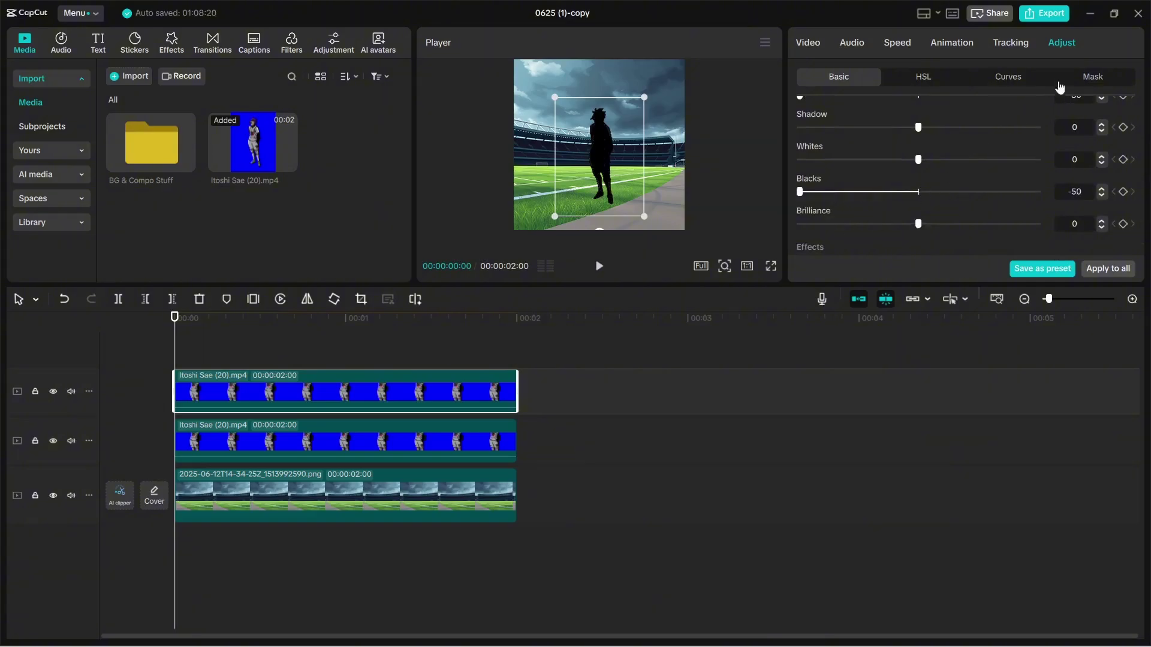
# - Flatten the copy's curves into a black silhouette and preview it full screen
pyautogui.click(1011, 78)
pyautogui.moveTo(1133, 153); pyautogui.dragTo(1133, 255)
pyautogui.scroll(-1, 998, 220)
pyautogui.scroll(-1, 996, 214)
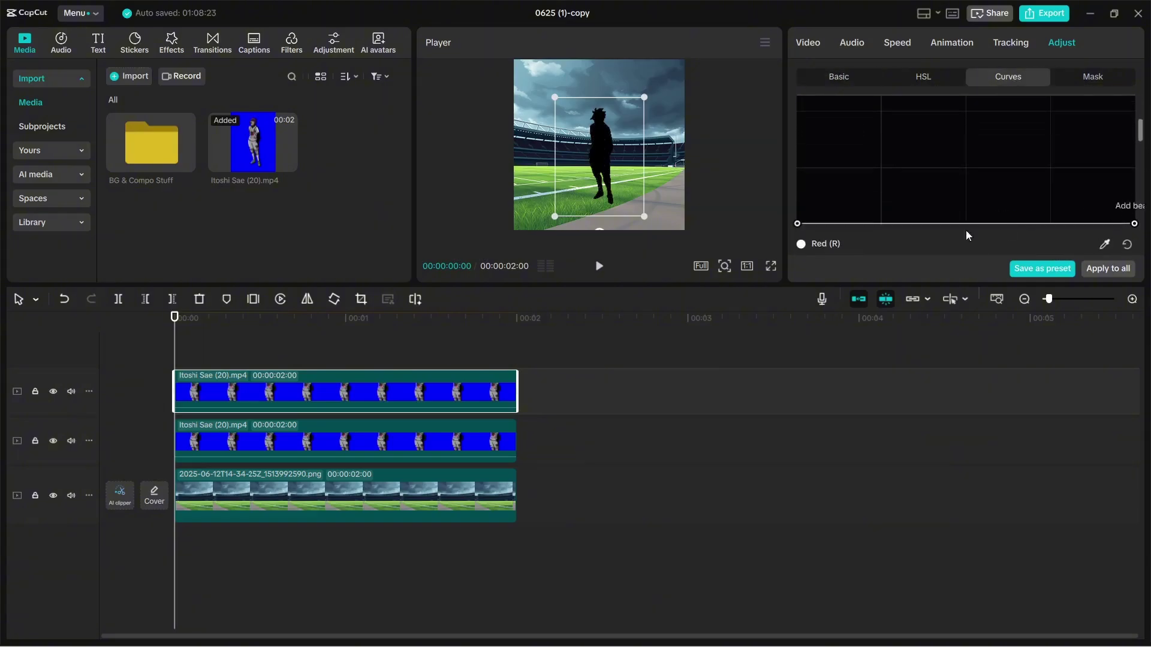
pyautogui.click(809, 43)
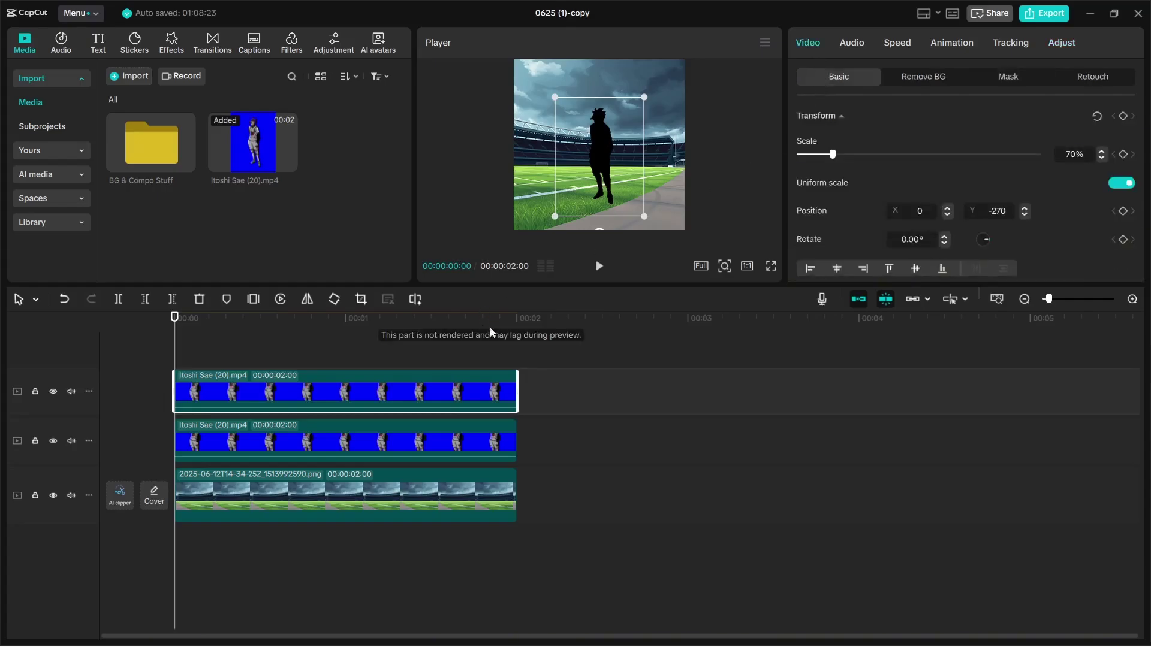
pyautogui.click(771, 267)
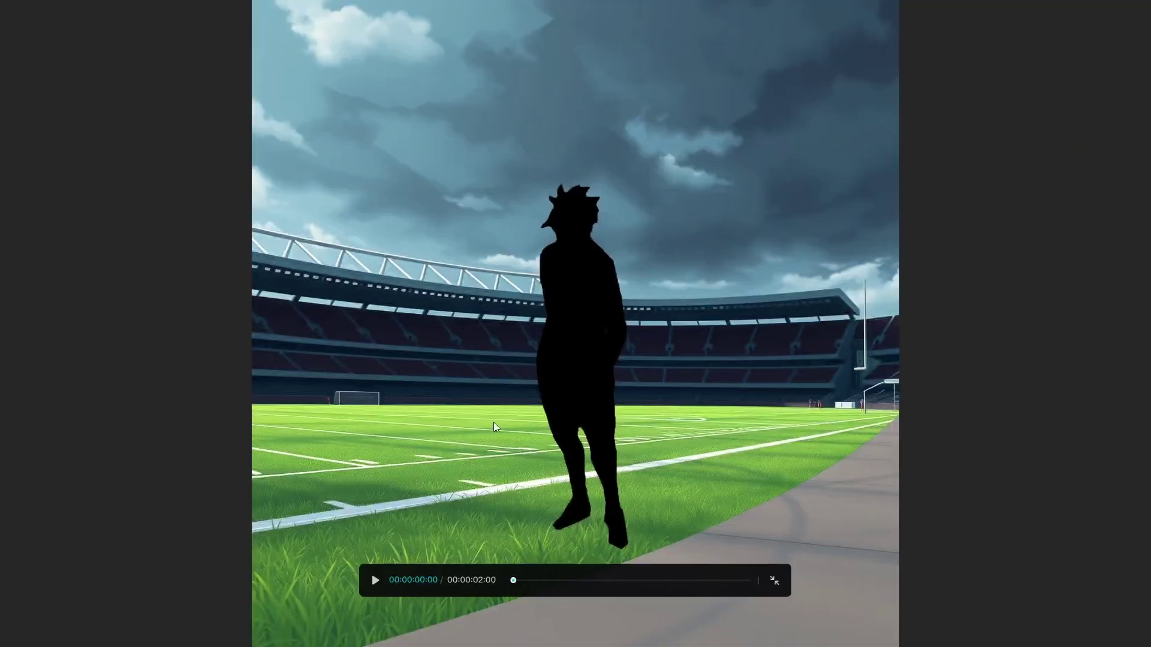
# - Finish the full-screen preview and browse the Video effects catalogue
pyautogui.press('space')
pyautogui.press('space')
pyautogui.click(775, 583)
pyautogui.click(170, 42)
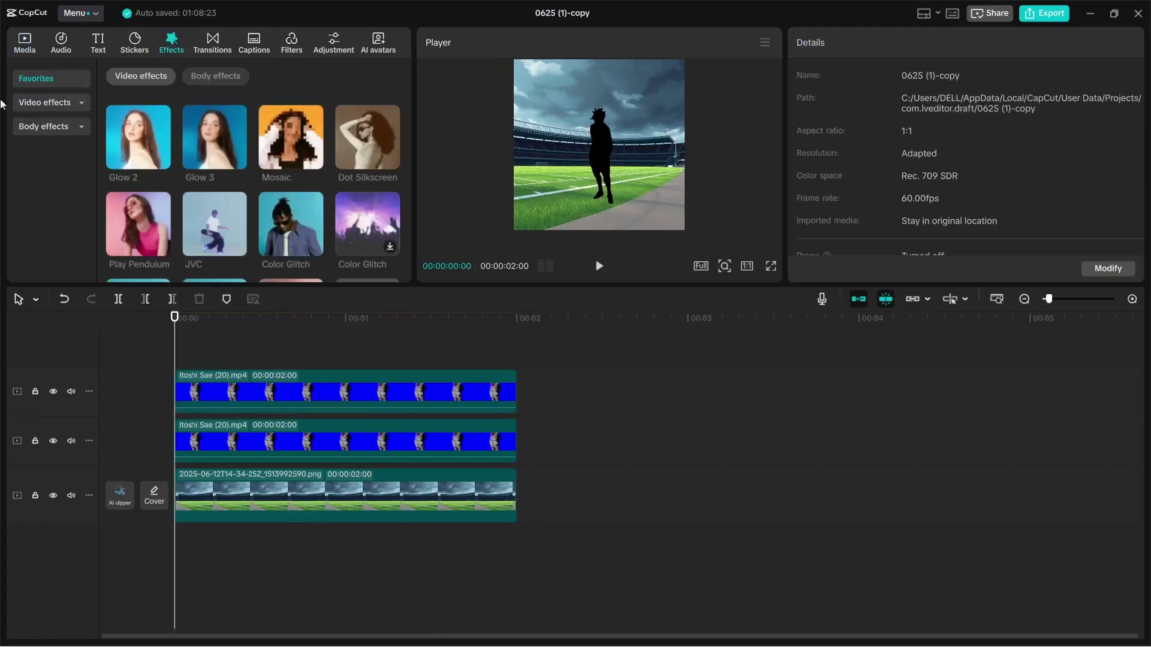
pyautogui.scroll(-5, 233, 182)
pyautogui.scroll(-2, 154, 164)
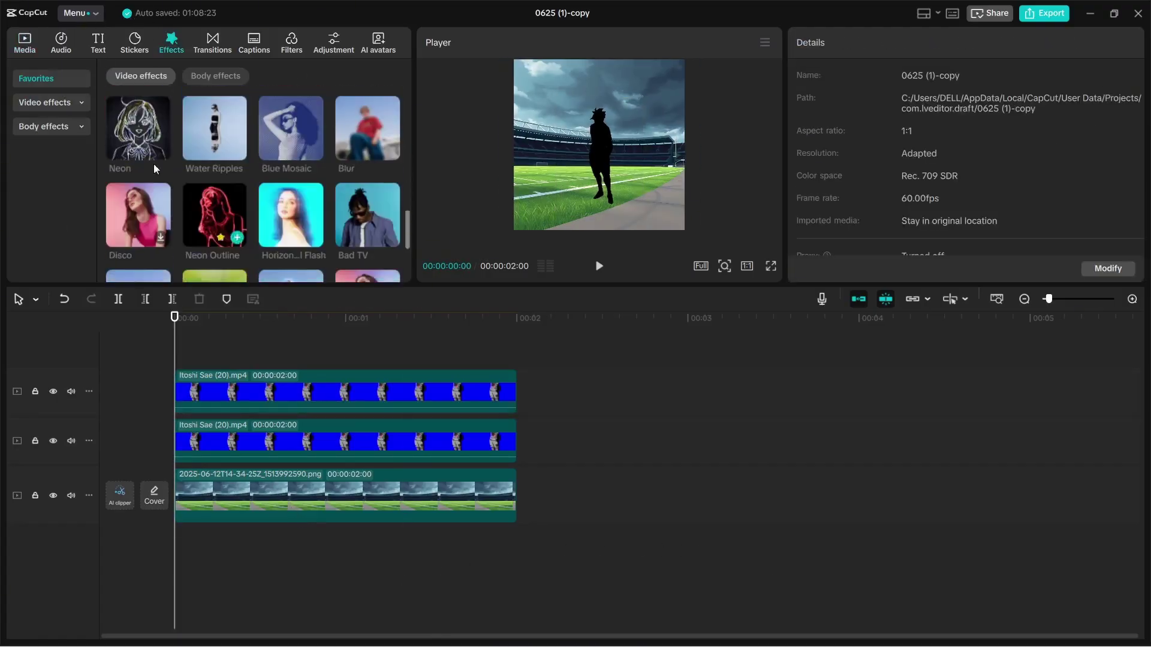
pyautogui.click(44, 103)
pyautogui.click(167, 77)
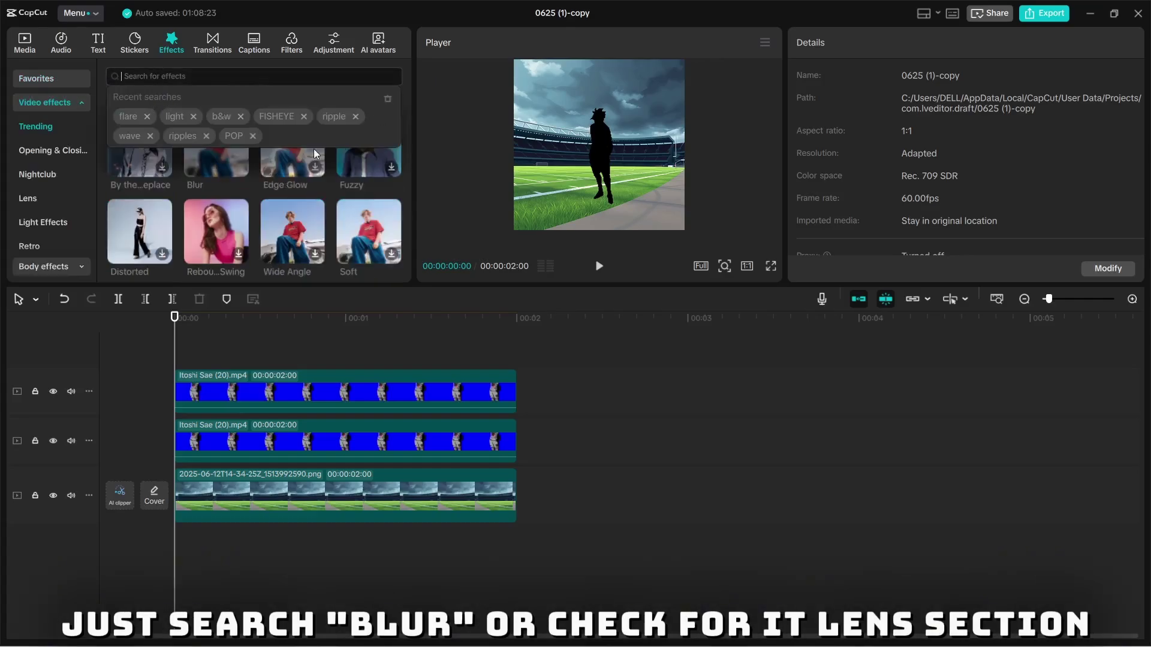
pyautogui.click(98, 98)
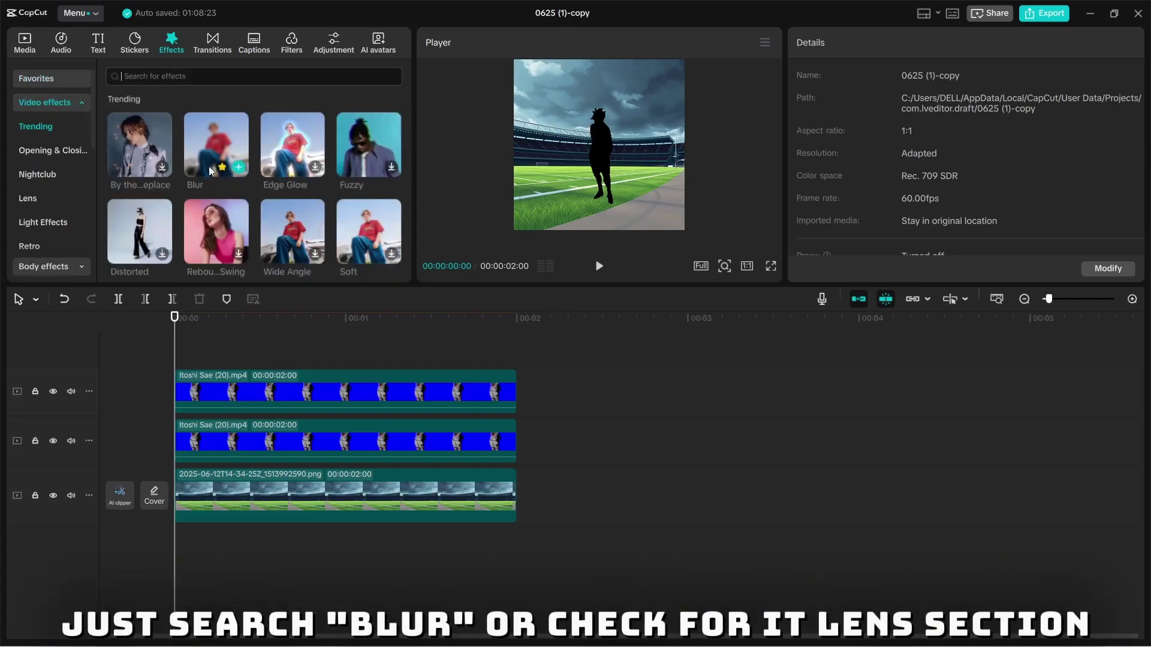
# - Apply the Blur effect at strength 100 to the top silhouette clip
pyautogui.moveTo(212, 143); pyautogui.dragTo(222, 393)
pyautogui.moveTo(963, 175); pyautogui.dragTo(1139, 169)
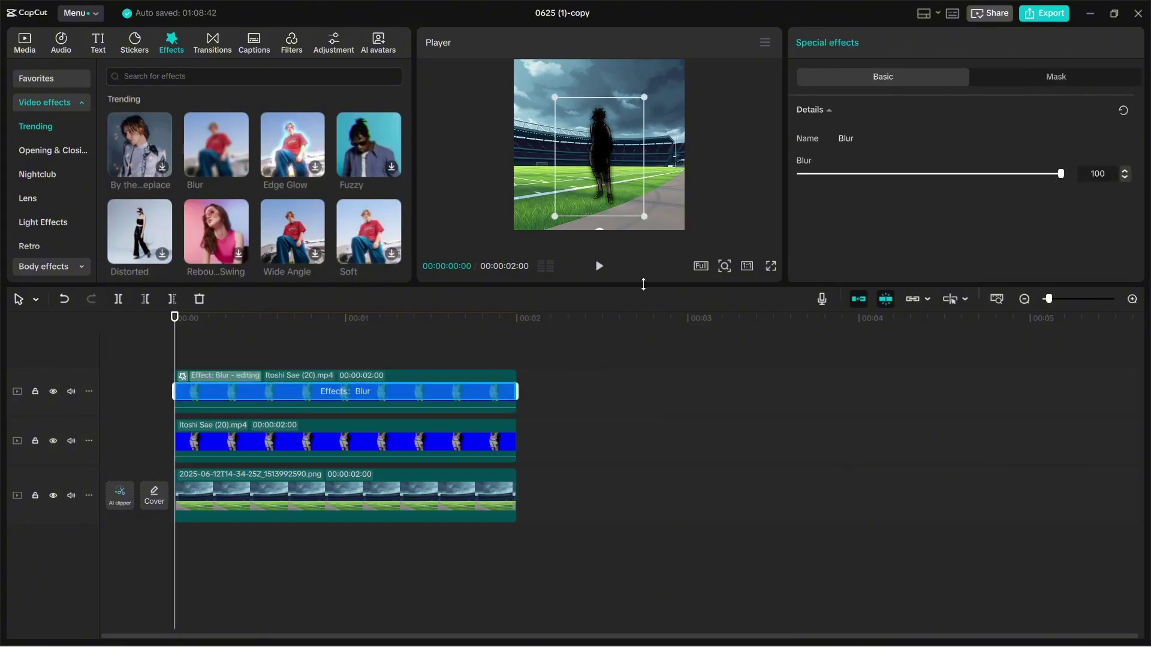
pyautogui.click(377, 338)
pyautogui.click(466, 374)
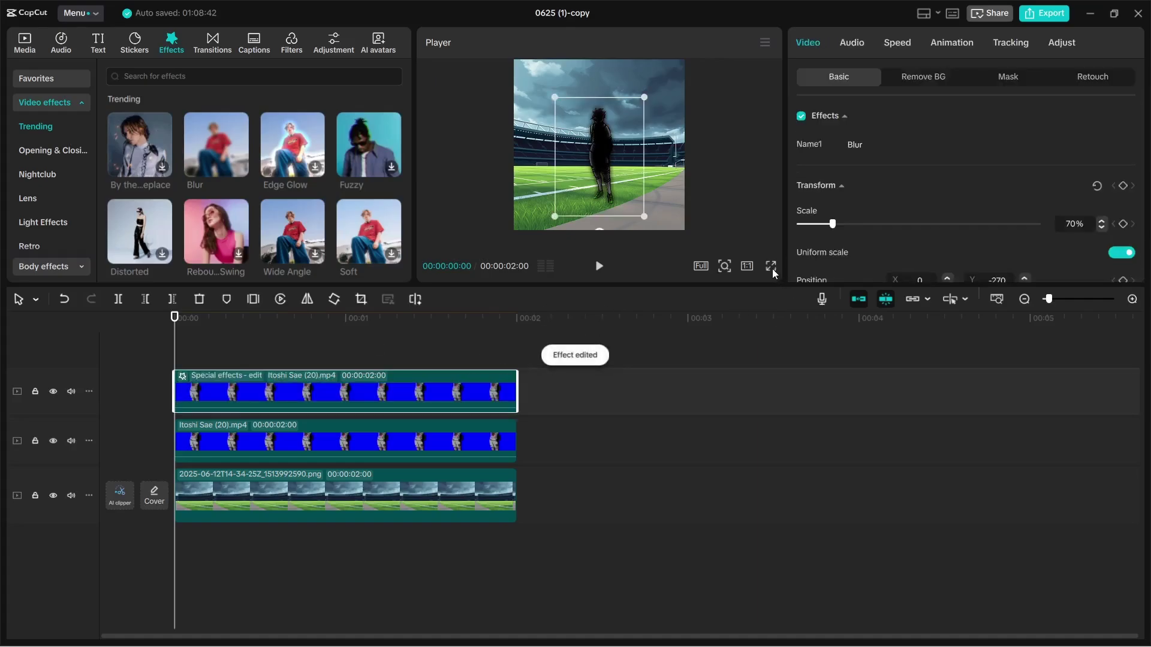
pyautogui.click(772, 270)
# - Set the blurred silhouette's opacity to 50% and its rotation to 135°
pyautogui.click(771, 580)
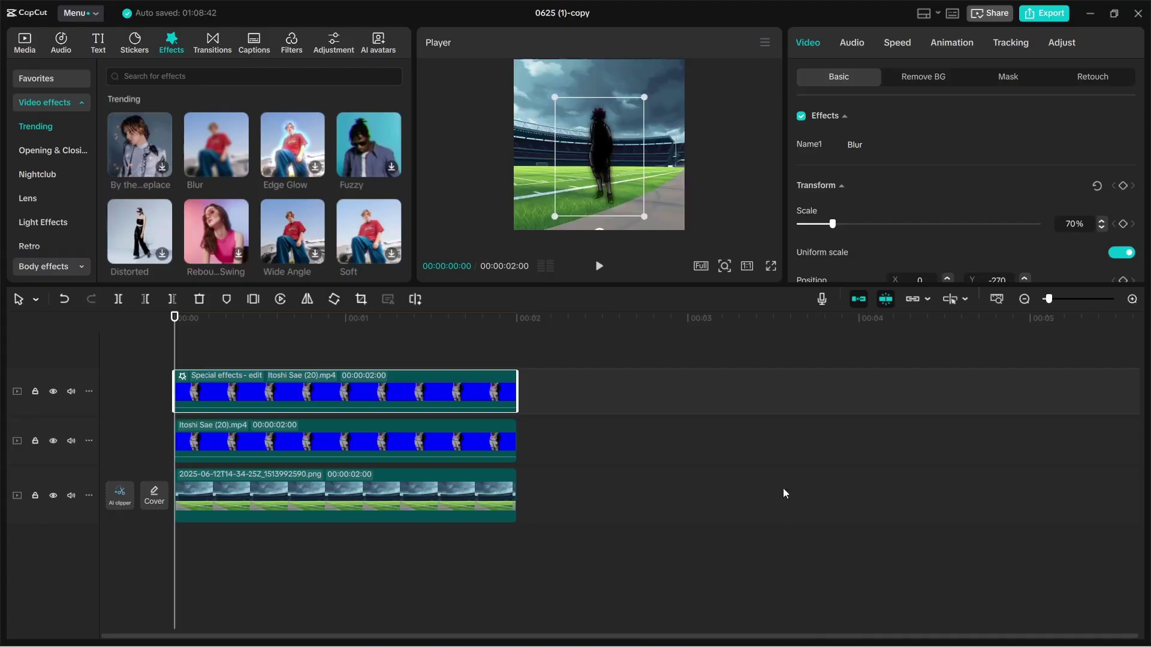
pyautogui.scroll(-5, 981, 199)
pyautogui.scroll(2, 948, 227)
pyautogui.scroll(-1, 957, 222)
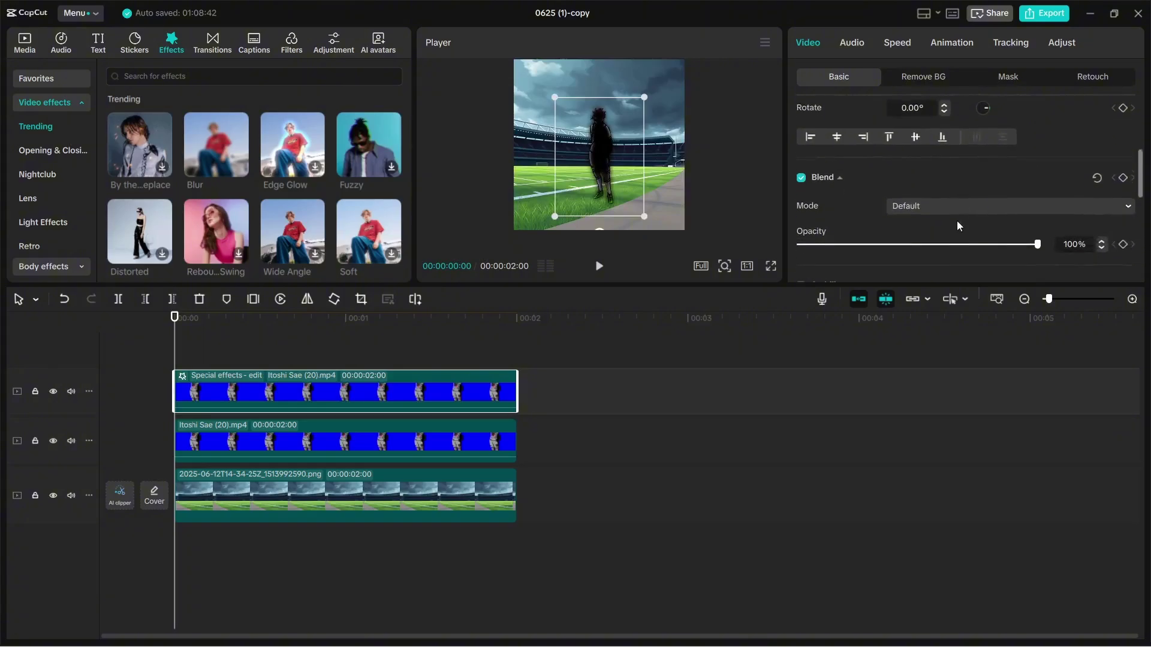
pyautogui.moveTo(933, 237); pyautogui.dragTo(917, 239)
pyautogui.doubleClick(1070, 233)
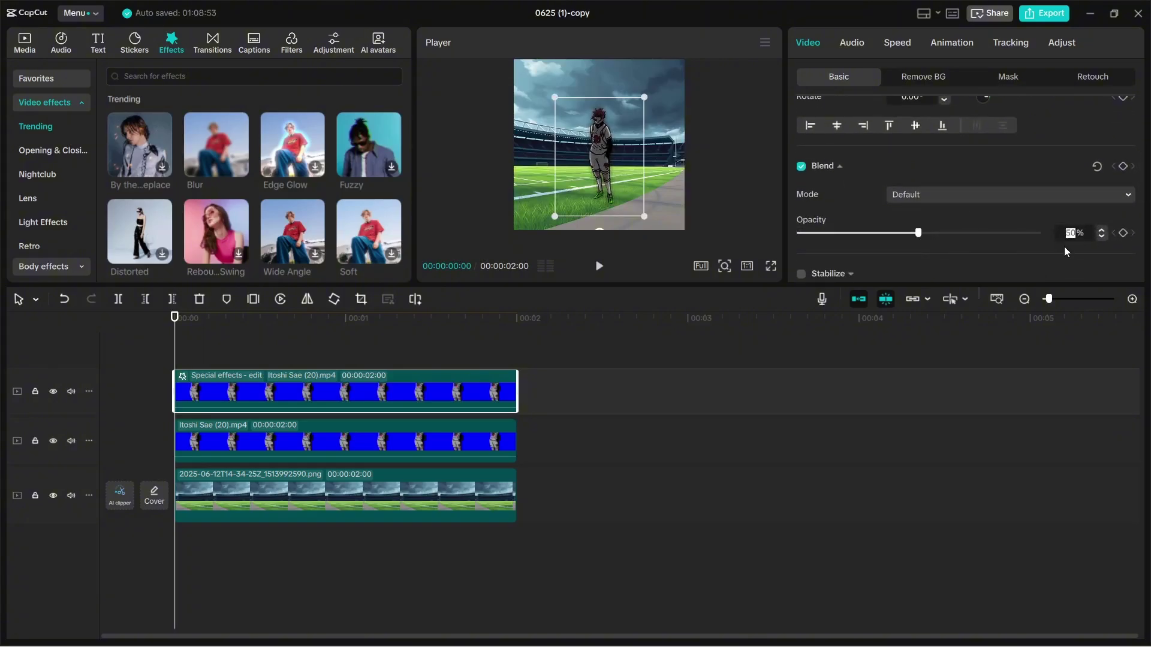
pyautogui.scroll(2, 912, 208)
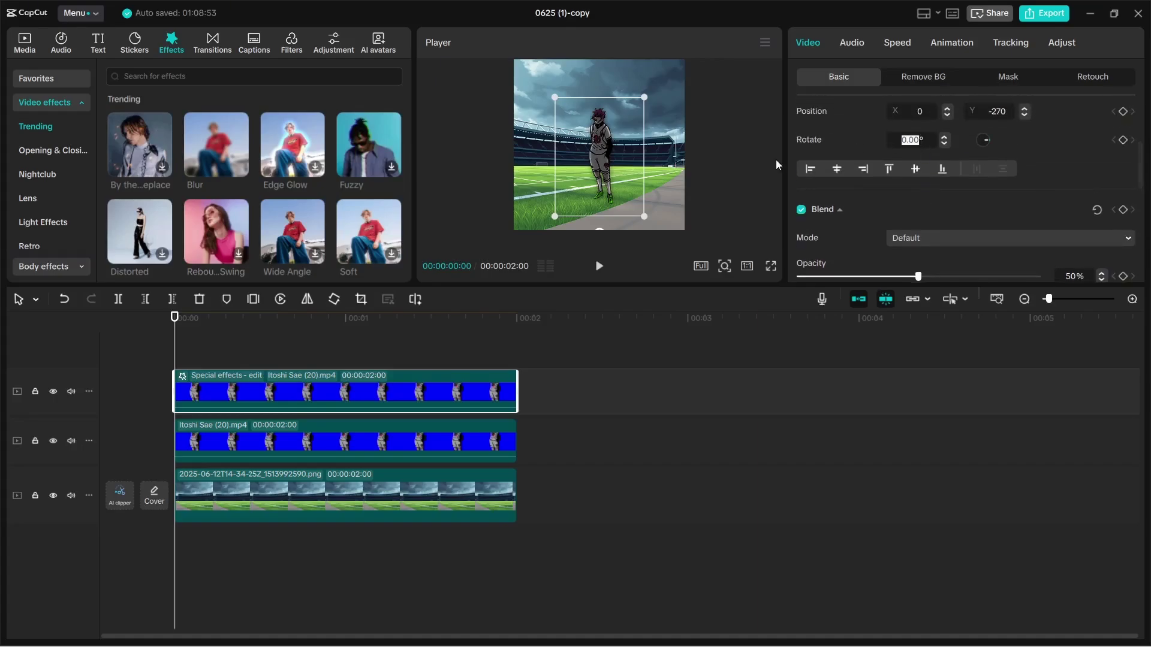
pyautogui.scroll(1, 952, 181)
pyautogui.write('1')
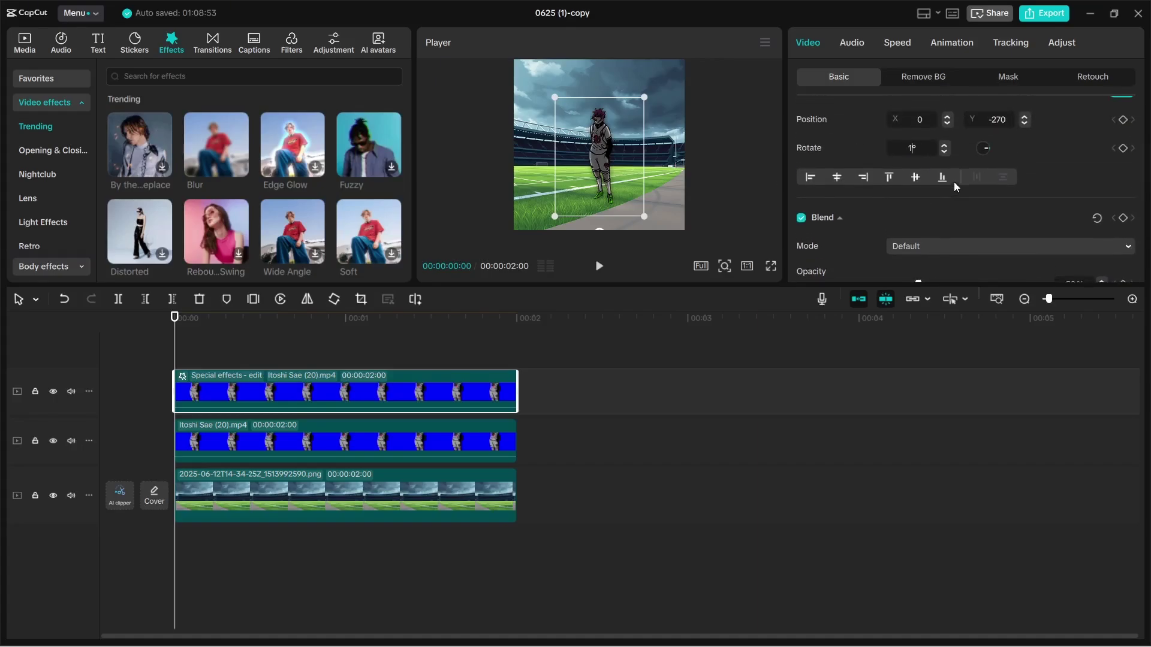
pyautogui.write('35')
pyautogui.press('Return')
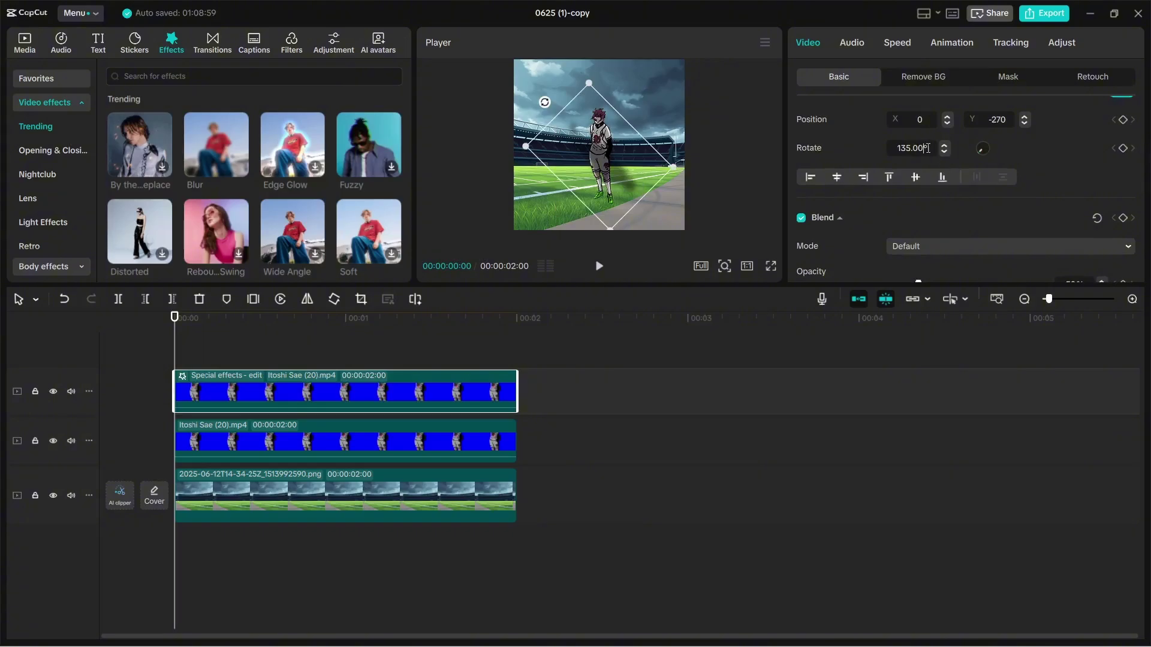
pyautogui.scroll(3, 968, 193)
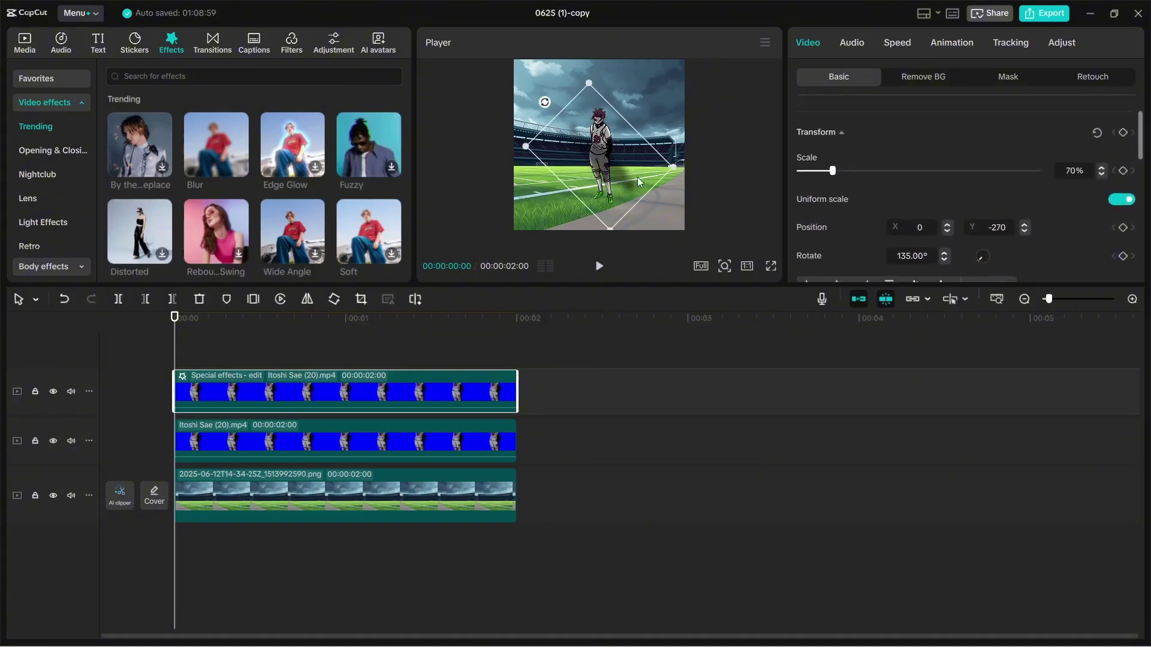
# - Move the blurred silhouette to the second track at X 840, Y -1740 and play it full screen
pyautogui.moveTo(496, 403); pyautogui.dragTo(422, 465)
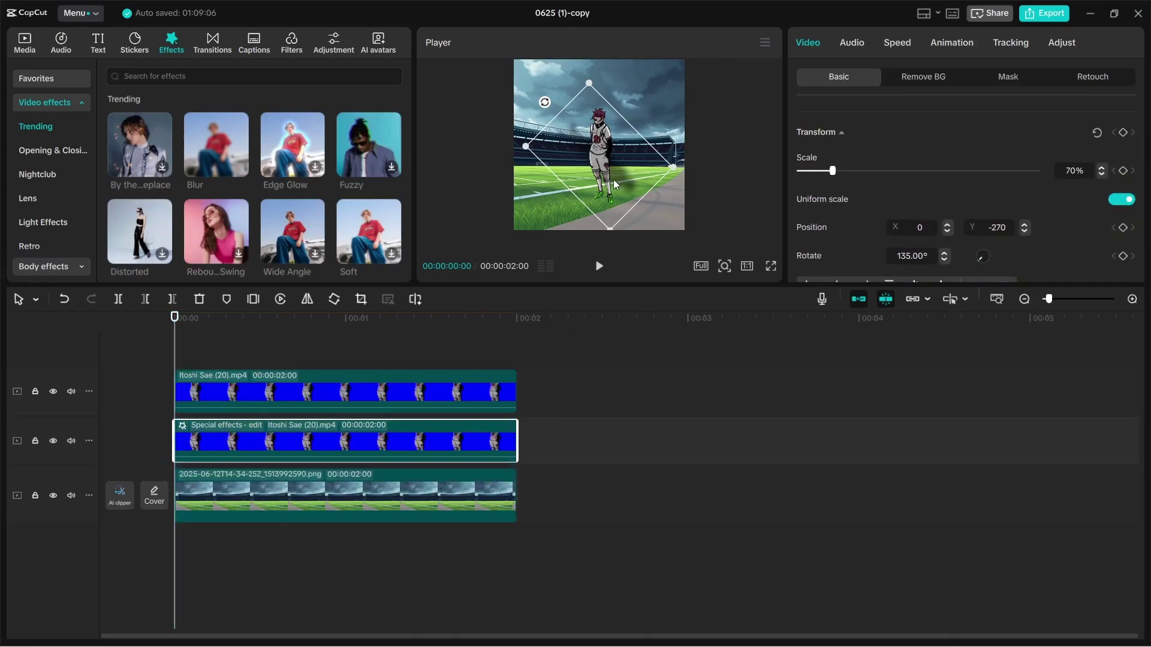
pyautogui.moveTo(615, 171); pyautogui.dragTo(653, 238)
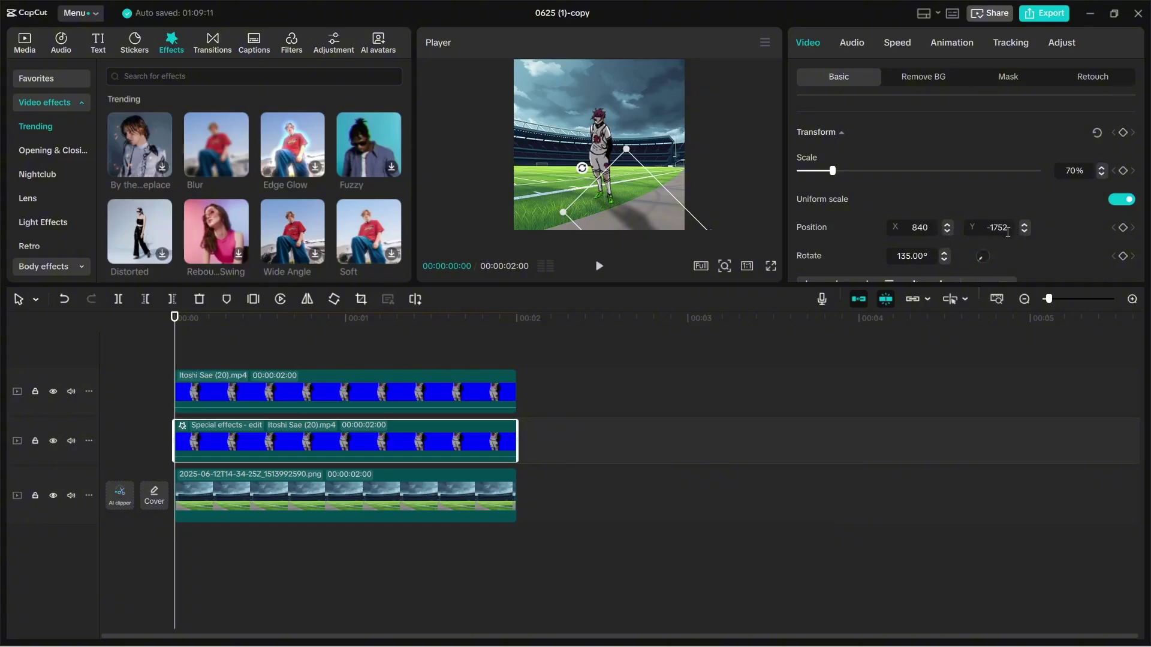
pyautogui.write('0')
pyautogui.press('Return')
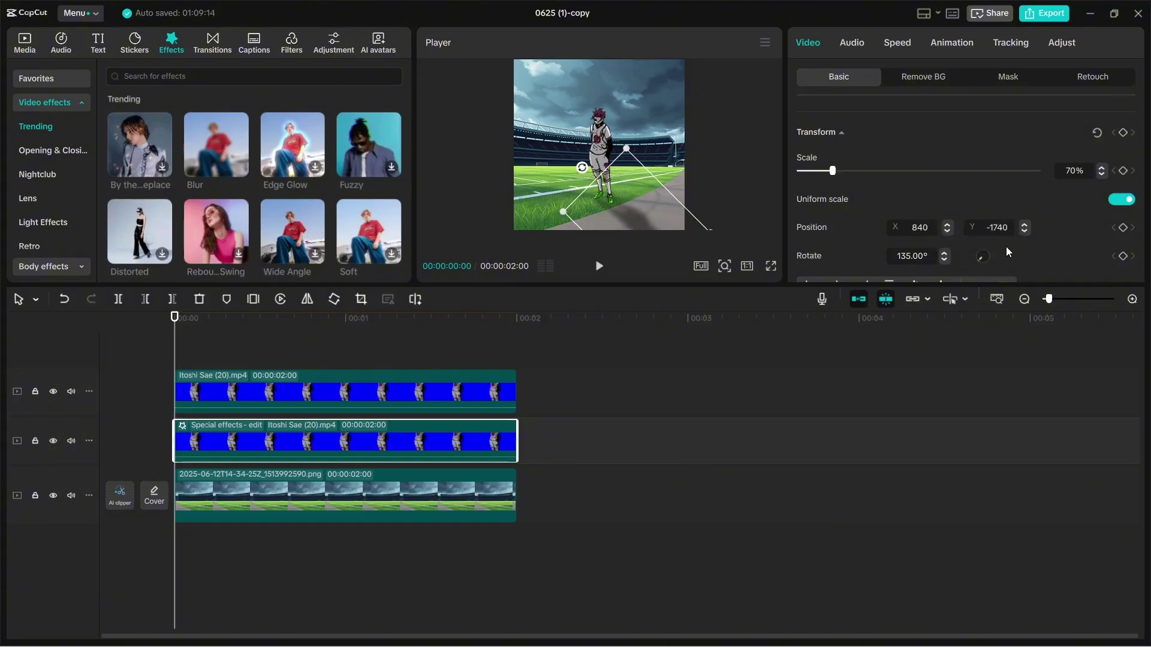
pyautogui.click(547, 390)
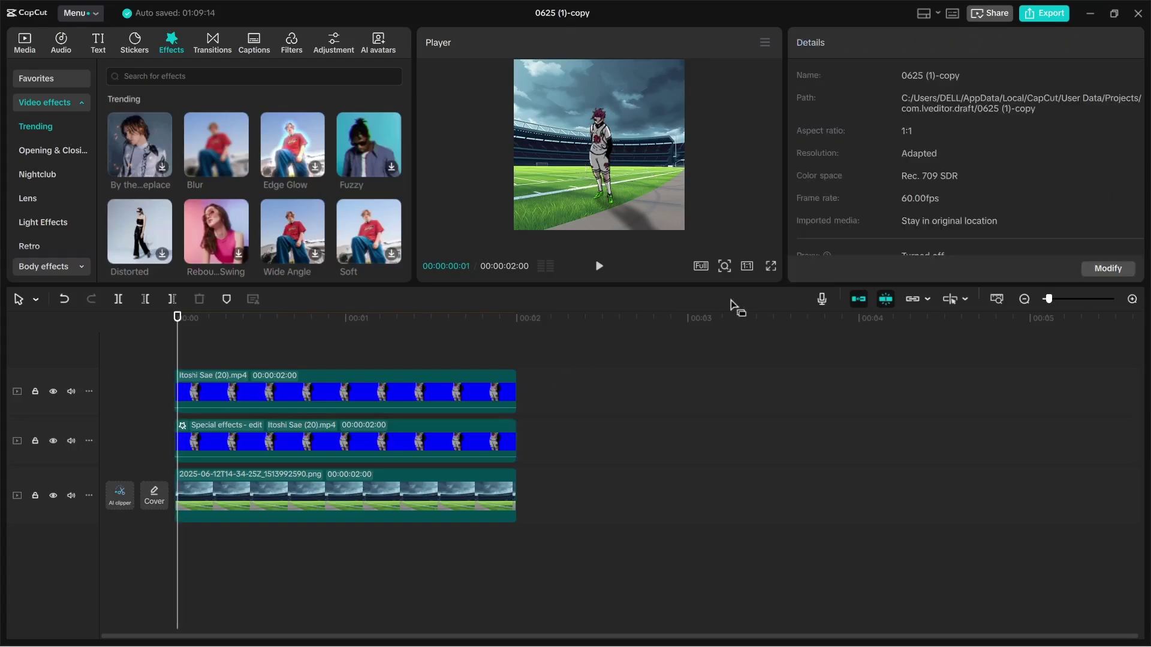
pyautogui.click(771, 266)
pyautogui.press('space')
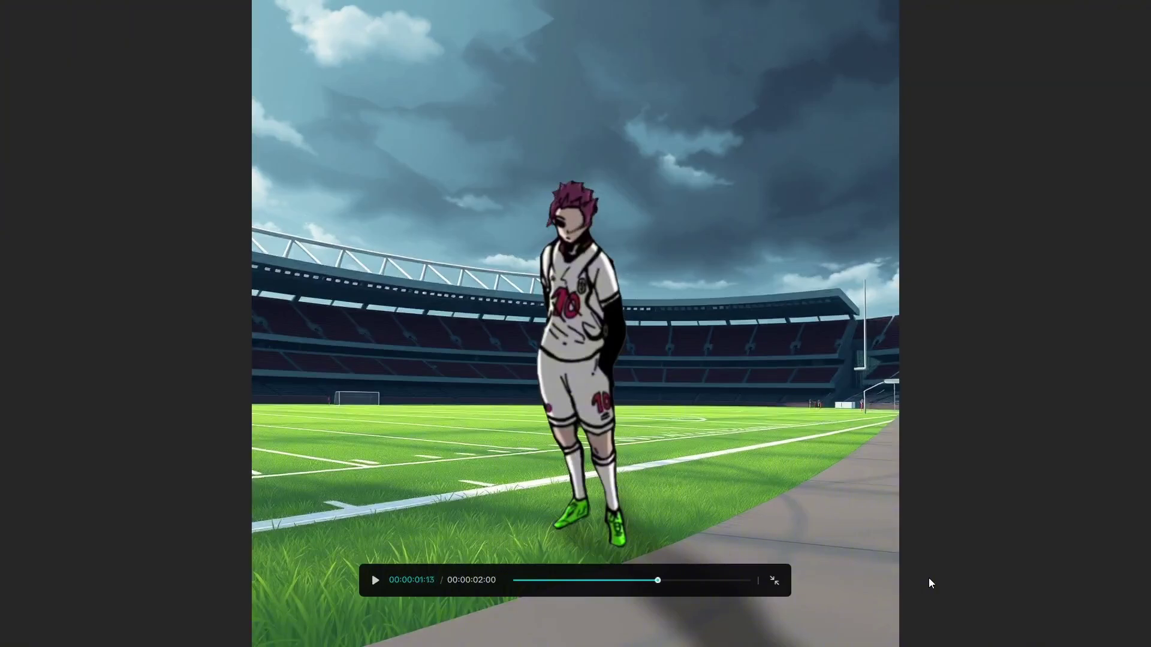
# - Copy the blurred shadow clip onto the top track
pyautogui.click(772, 581)
pyautogui.click(410, 538)
pyautogui.press('Home')
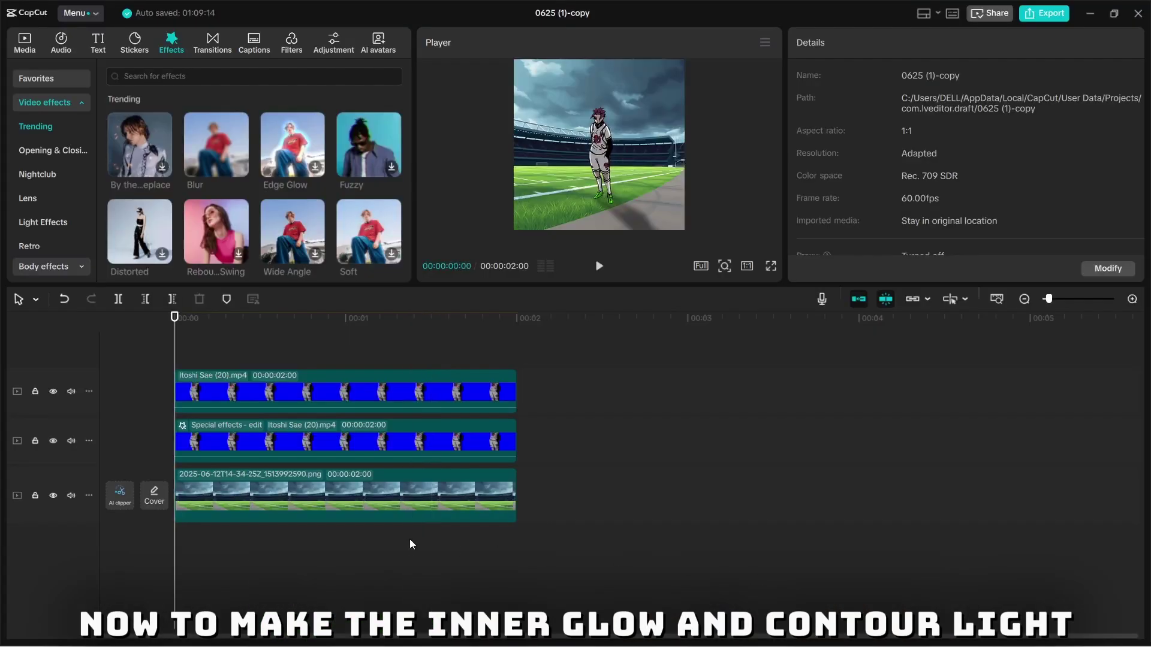
pyautogui.click(286, 441)
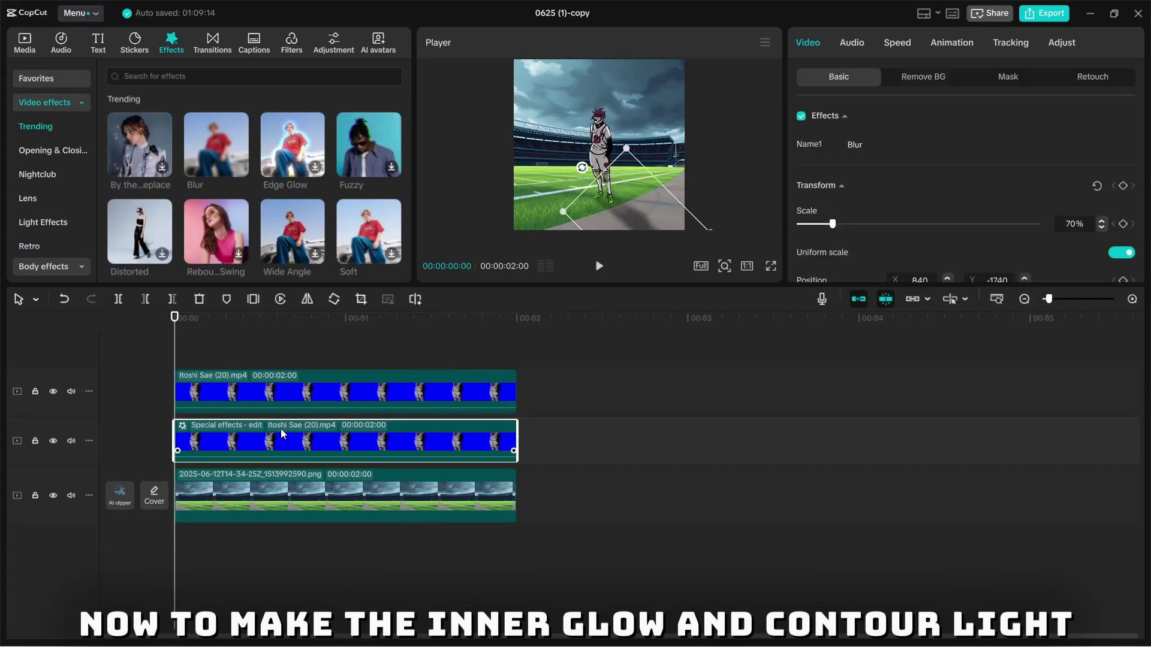
pyautogui.hotkey('ctrl', 'c')
pyautogui.hotkey('ctrl', 'v')
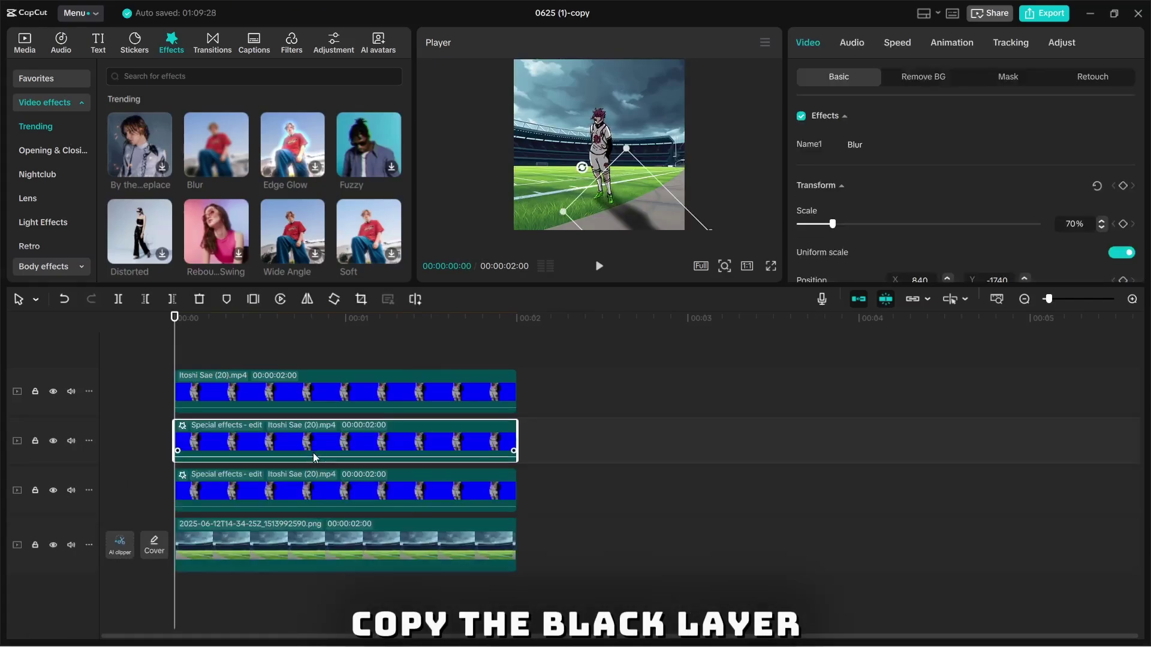
pyautogui.moveTo(250, 432); pyautogui.dragTo(294, 412)
pyautogui.click(263, 355)
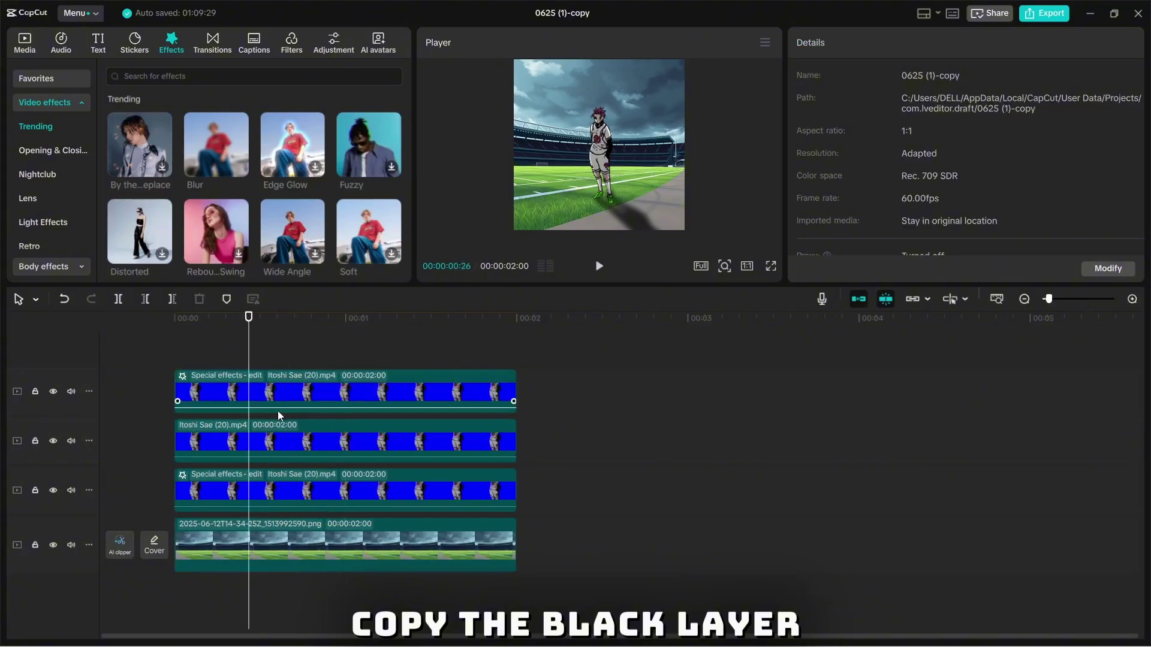
pyautogui.click(278, 408)
# - Reset the copy's transform, then set scale 70%, rotation 0° and opacity 100%
pyautogui.scroll(-3, 1023, 215)
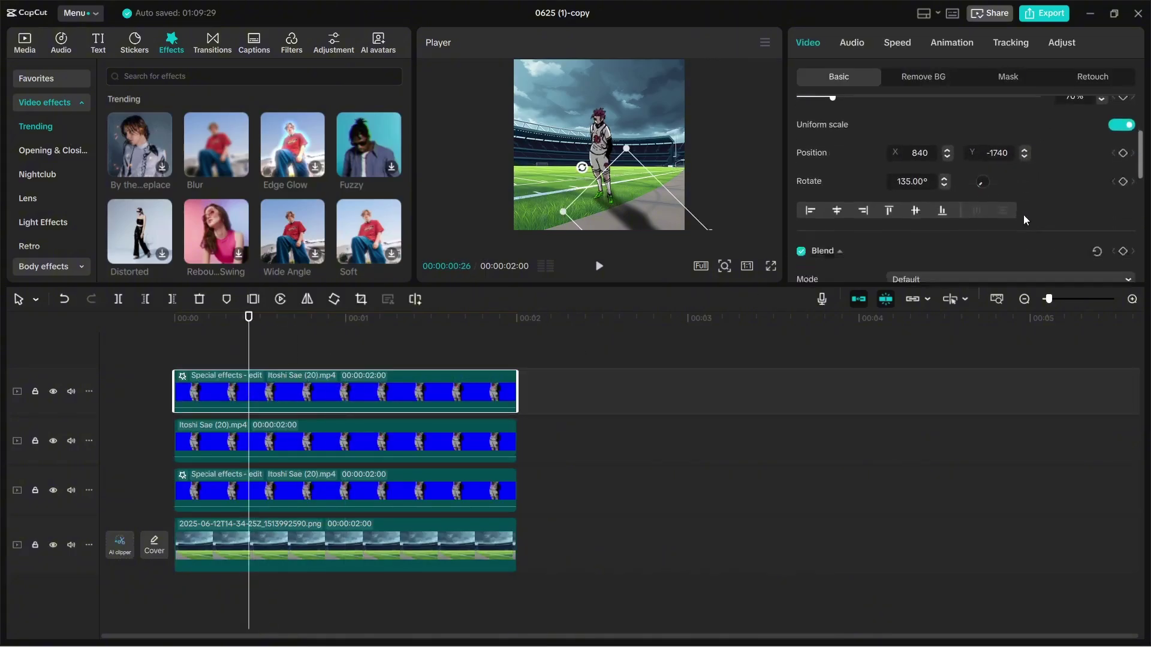
pyautogui.scroll(1, 1022, 211)
pyautogui.click(1099, 99)
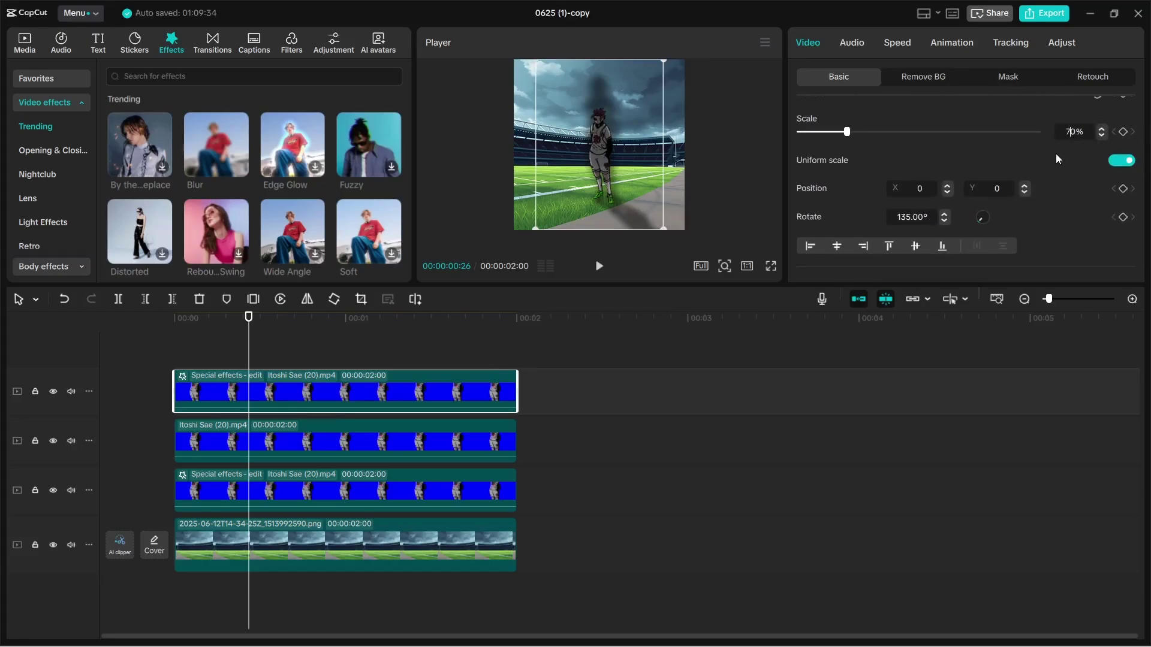
pyautogui.press('Return')
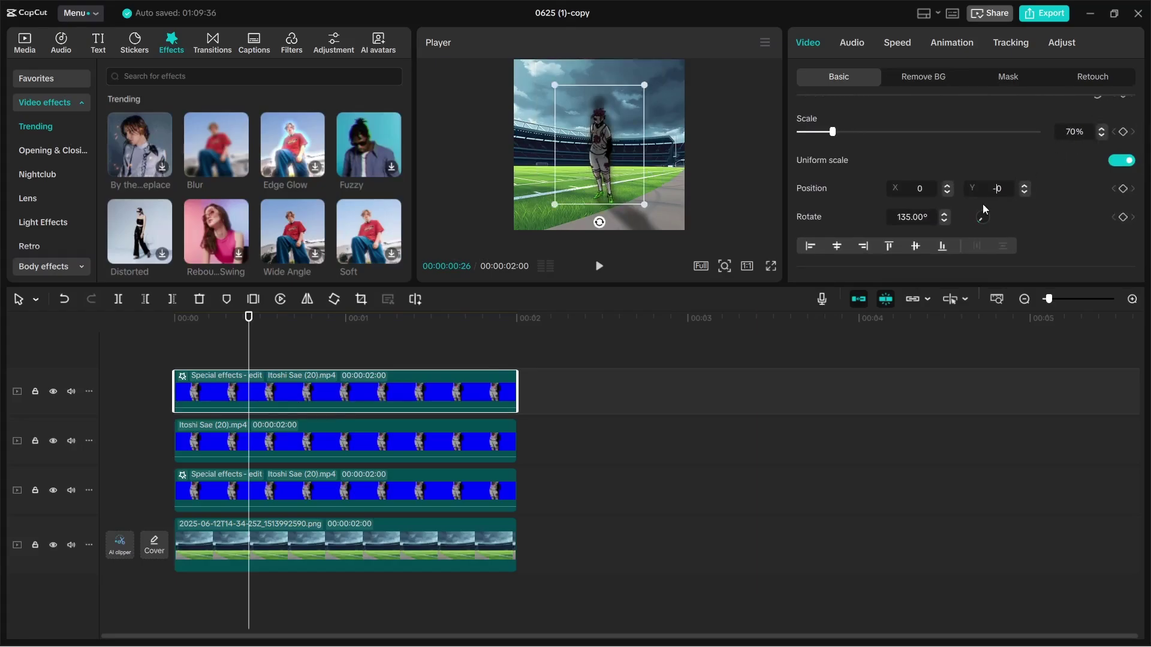
pyautogui.scroll(-2, 1082, 210)
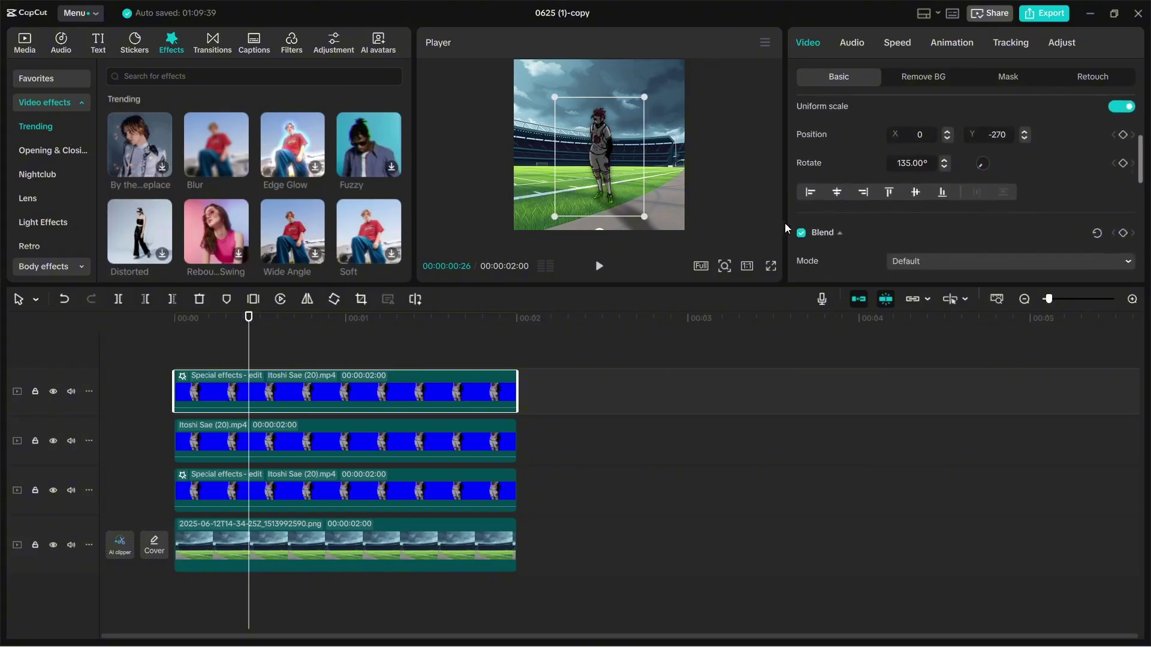
pyautogui.scroll(-1, 1045, 224)
pyautogui.scroll(1, 933, 146)
pyautogui.click(912, 163)
pyautogui.write('0')
pyautogui.press('Return')
pyautogui.scroll(-3, 947, 225)
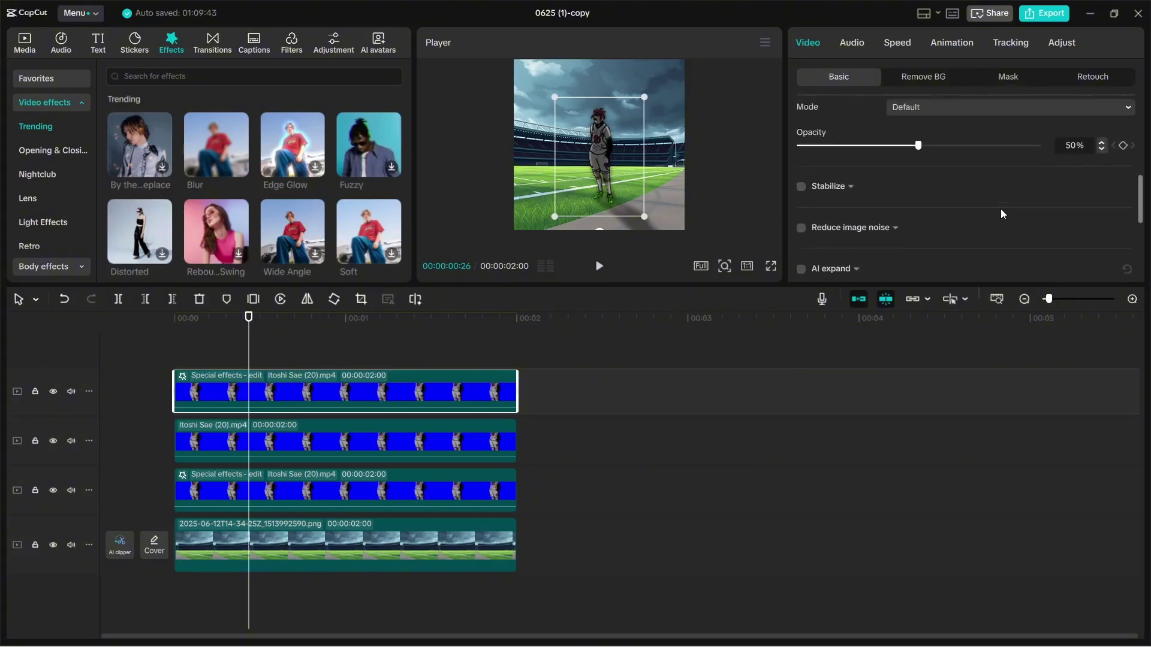
pyautogui.moveTo(992, 154); pyautogui.dragTo(1082, 174)
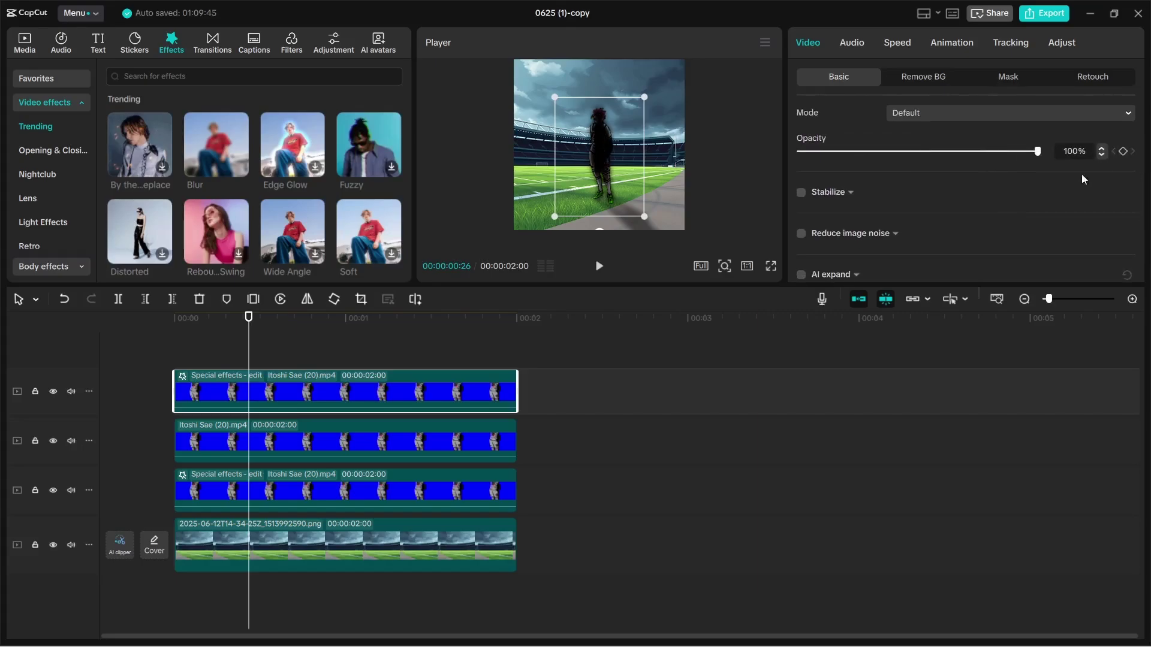
pyautogui.click(356, 363)
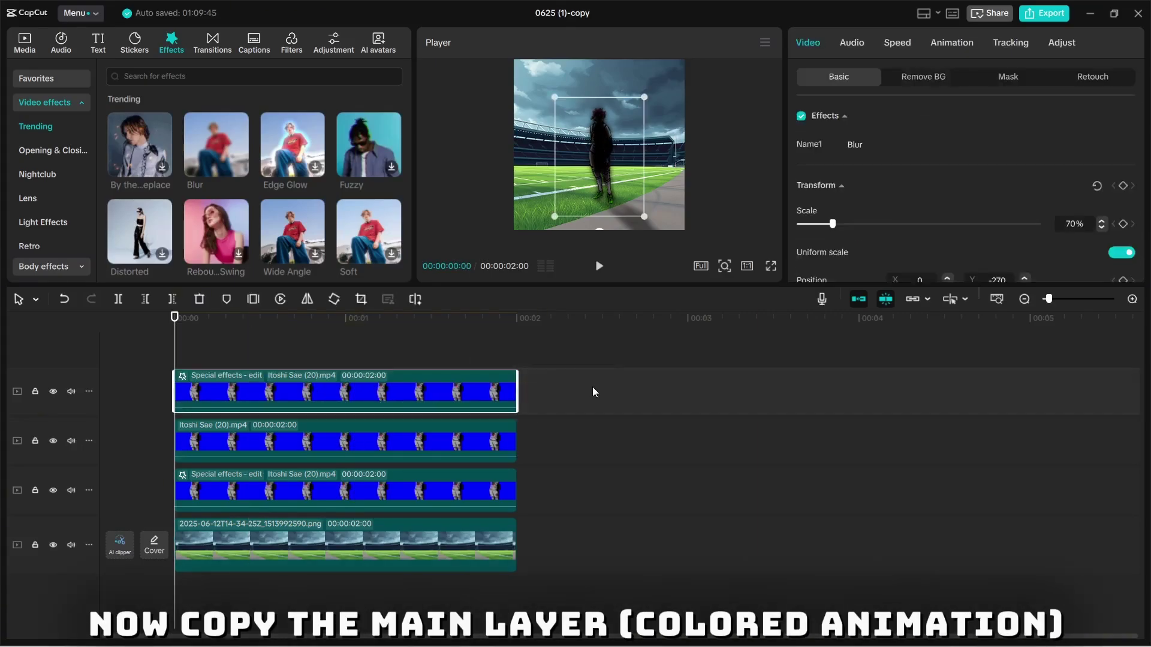
# - Paste a copy of the coloured character clip and chroma-key black at intensity 100
pyautogui.click(372, 444)
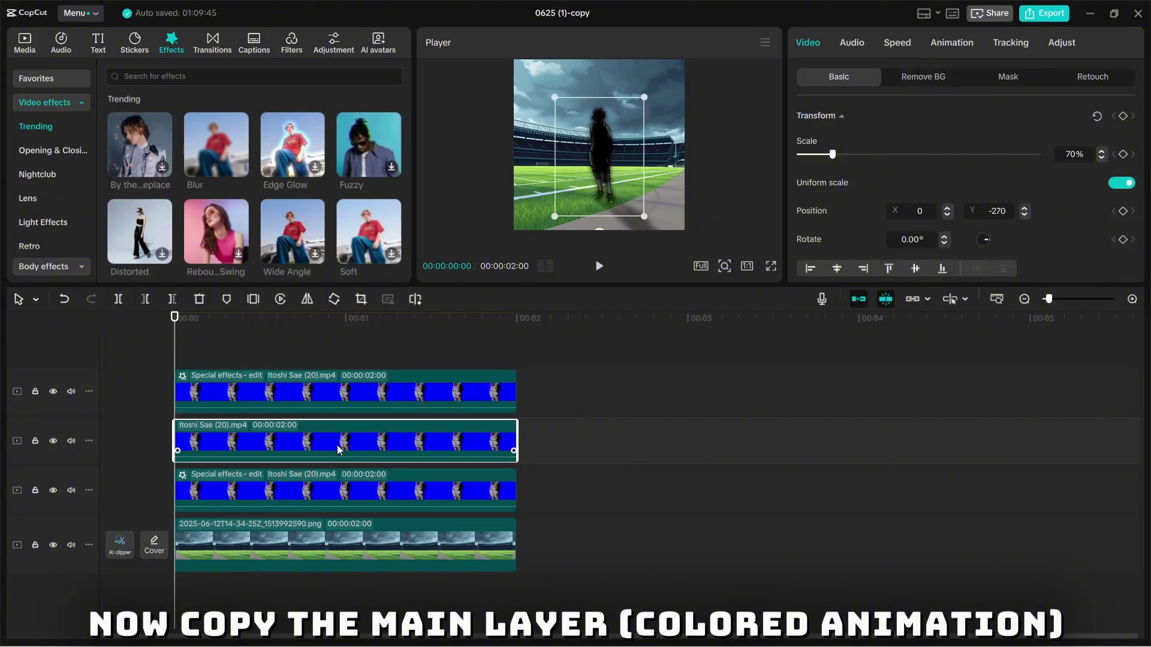
pyautogui.hotkey('ctrl', 'c')
pyautogui.hotkey('ctrl', 'v')
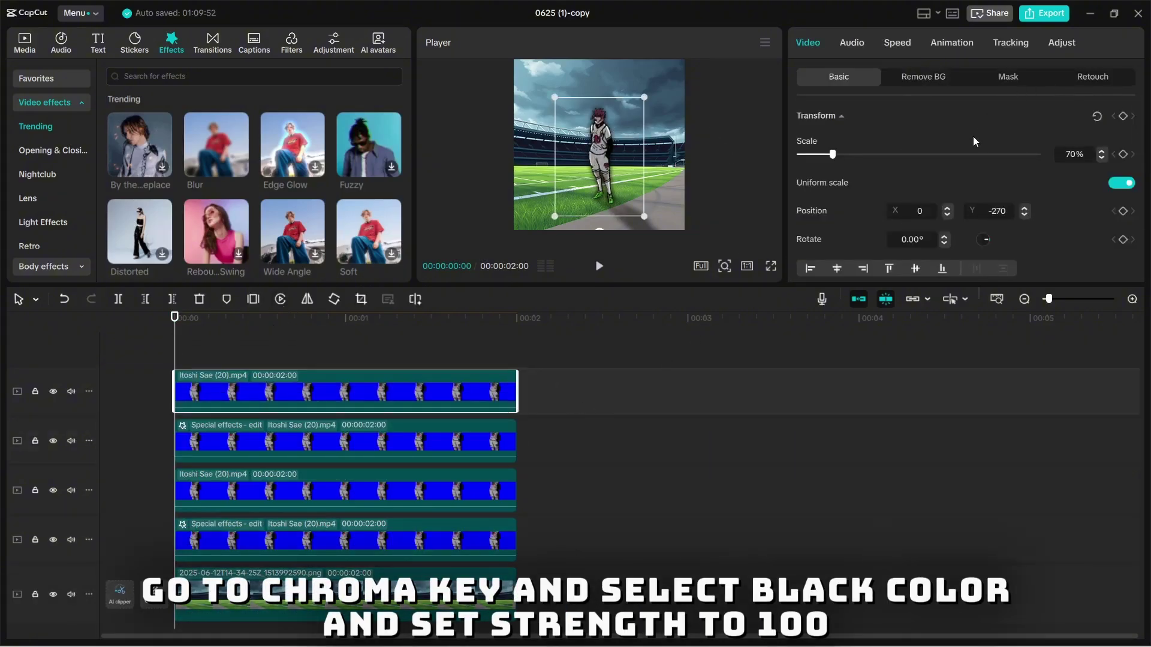
pyautogui.scroll(-5, 971, 144)
pyautogui.scroll(5, 968, 163)
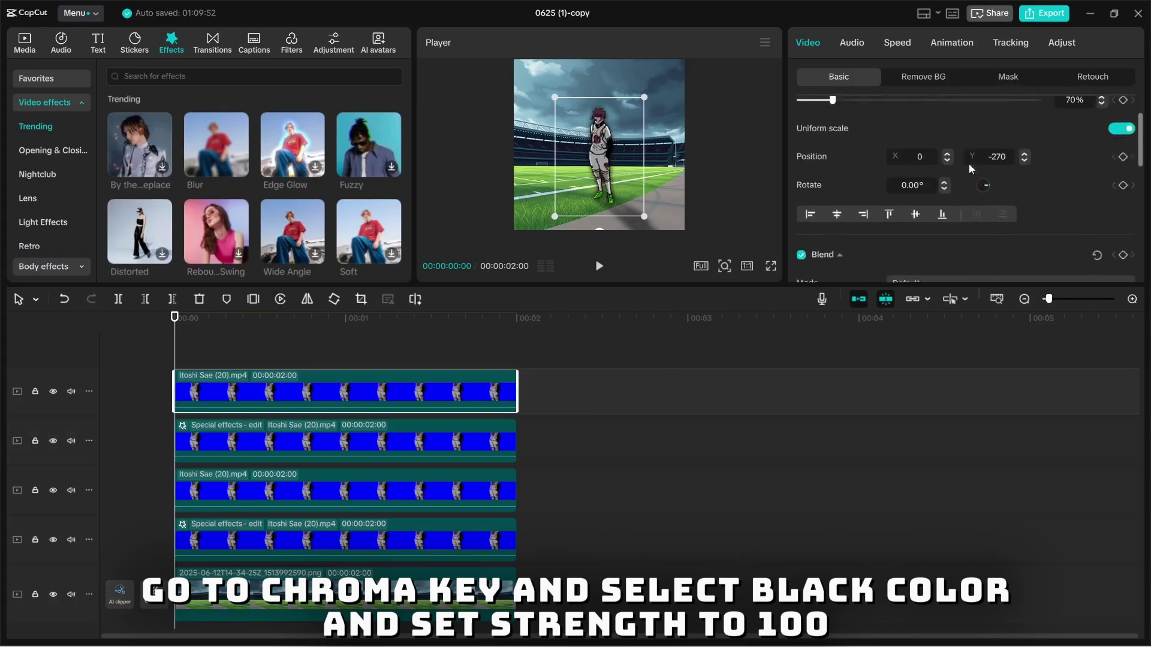
pyautogui.click(913, 89)
pyautogui.click(851, 177)
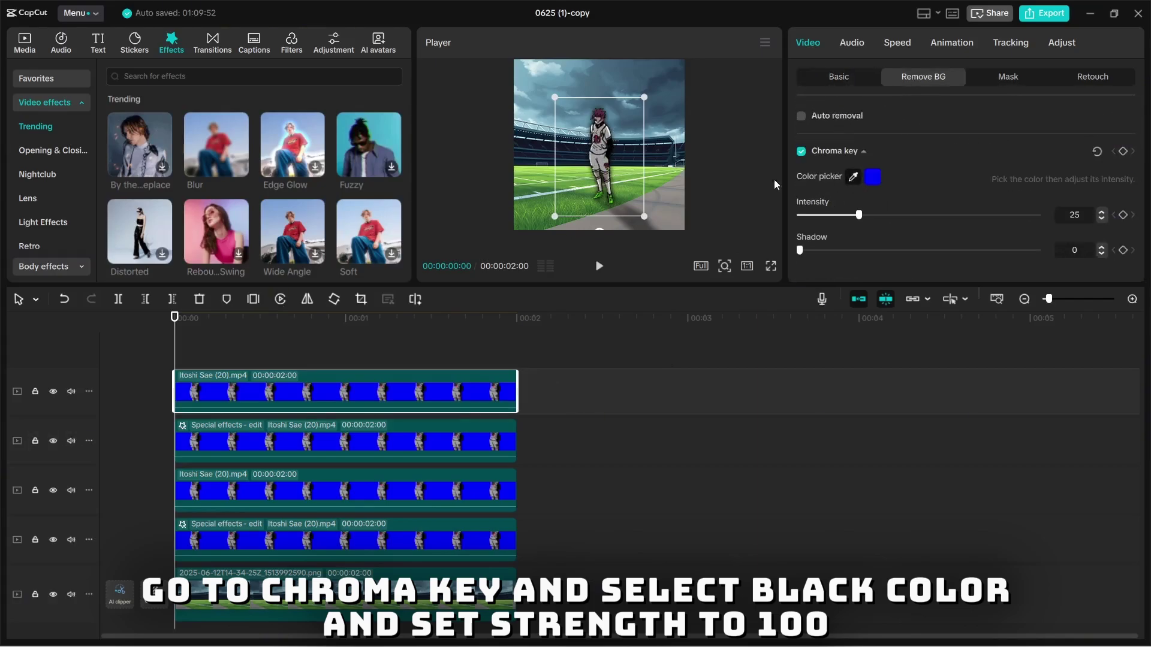
pyautogui.click(611, 150)
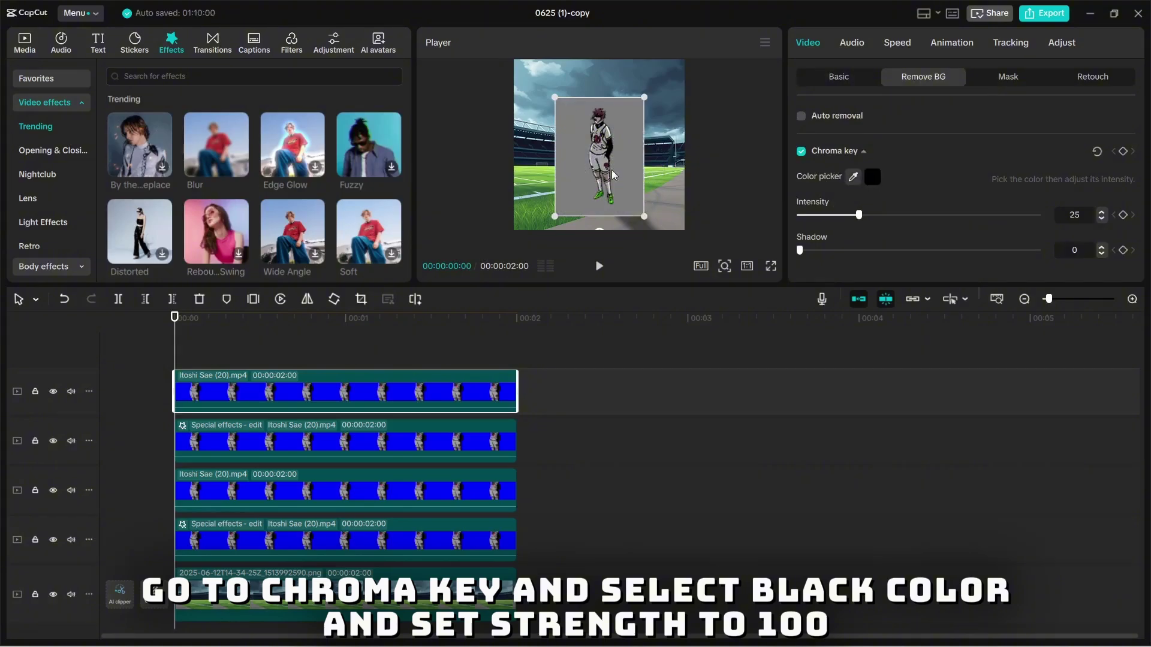
pyautogui.moveTo(858, 216); pyautogui.dragTo(1037, 216)
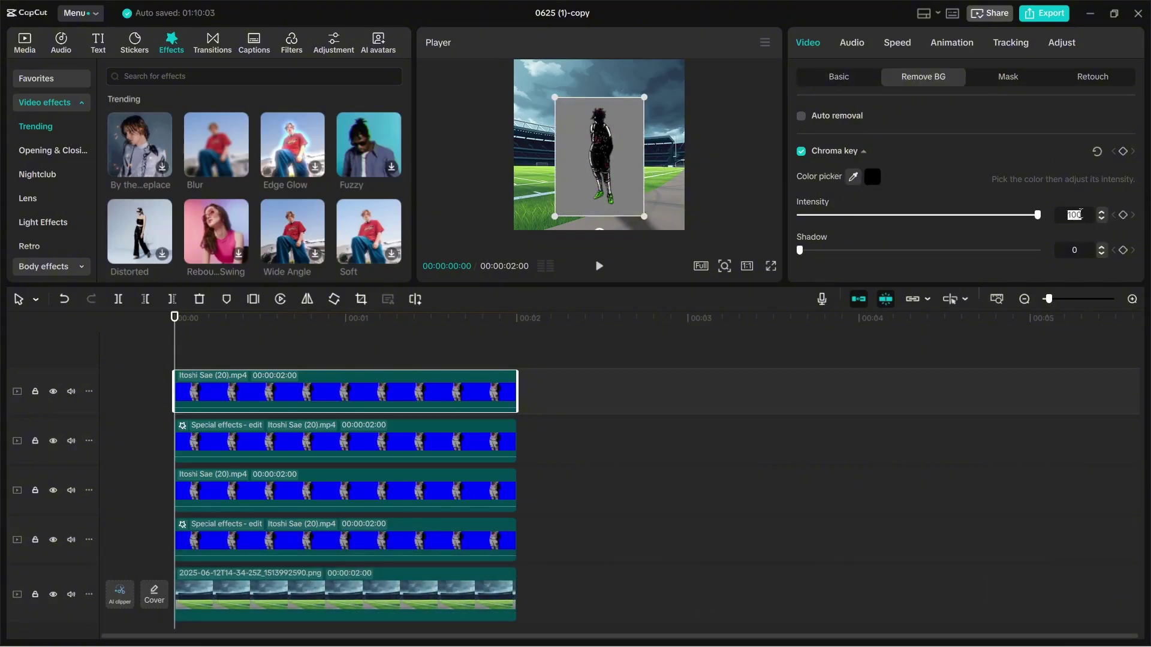
# - Reset the copy's HSL colour adjustments
pyautogui.click(1059, 46)
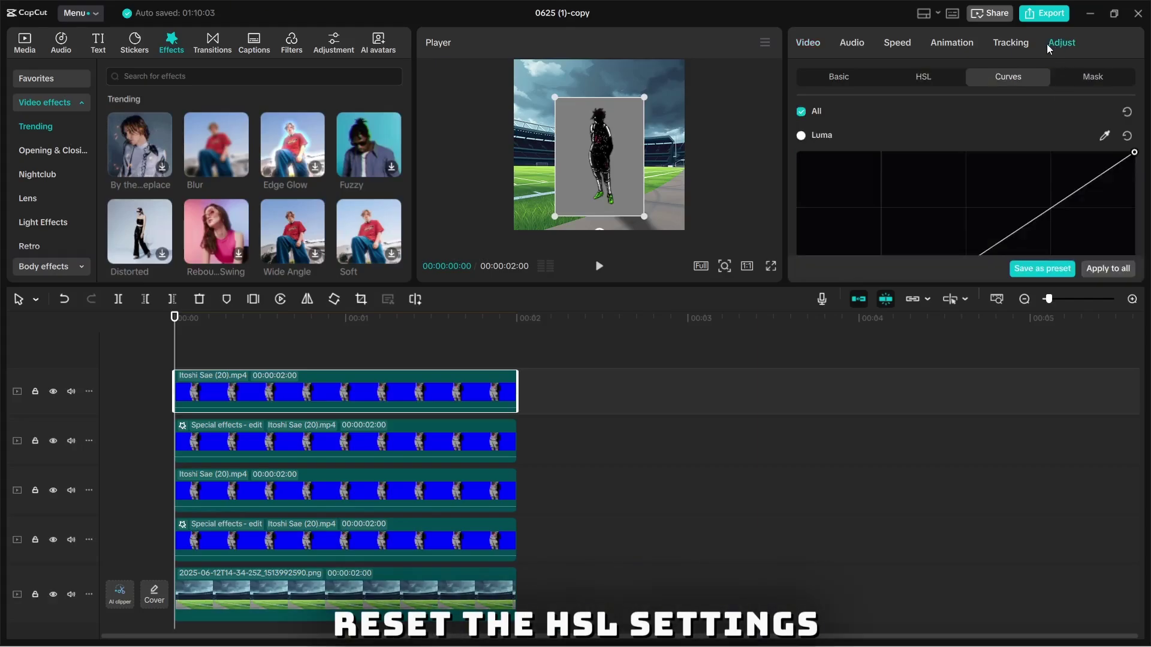
pyautogui.click(931, 79)
pyautogui.click(1099, 114)
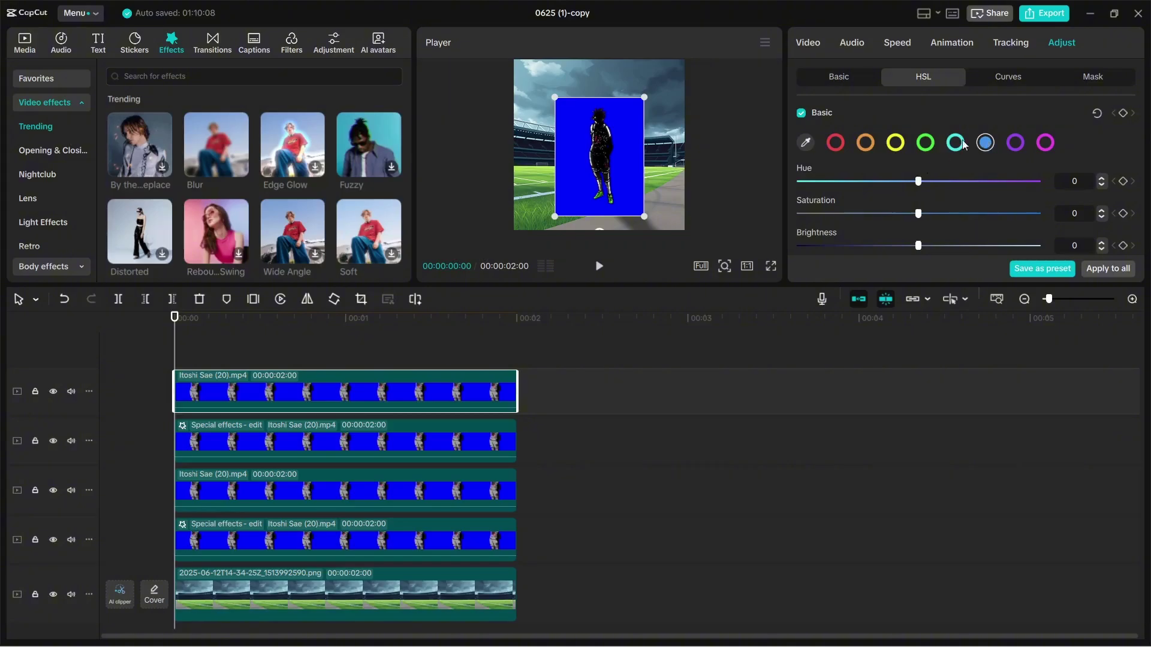
pyautogui.click(862, 81)
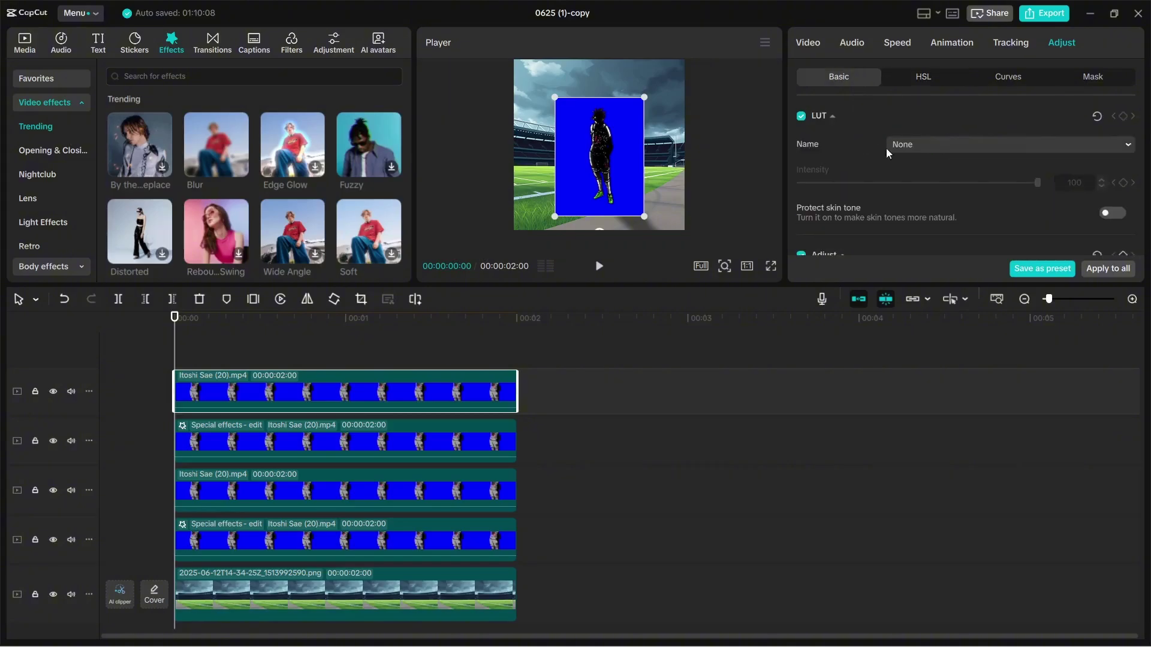
pyautogui.click(807, 42)
# - Reset the clip's transform to 100% scale at position 0/0
pyautogui.click(132, 386)
pyautogui.click(207, 393)
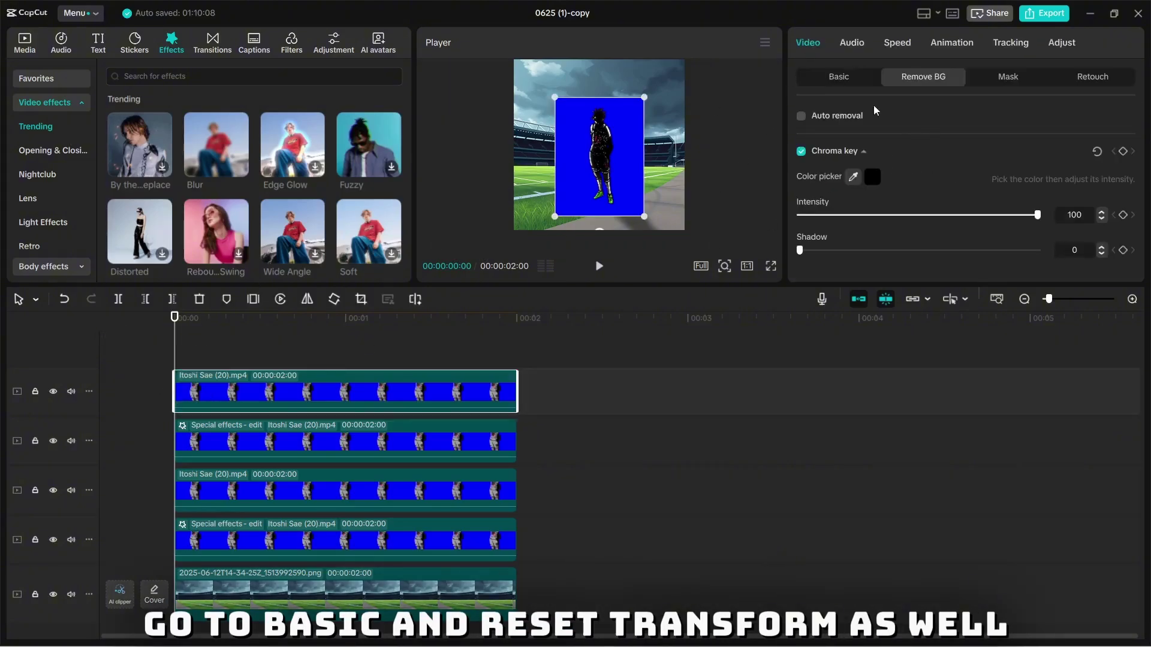
pyautogui.click(865, 83)
pyautogui.click(1097, 116)
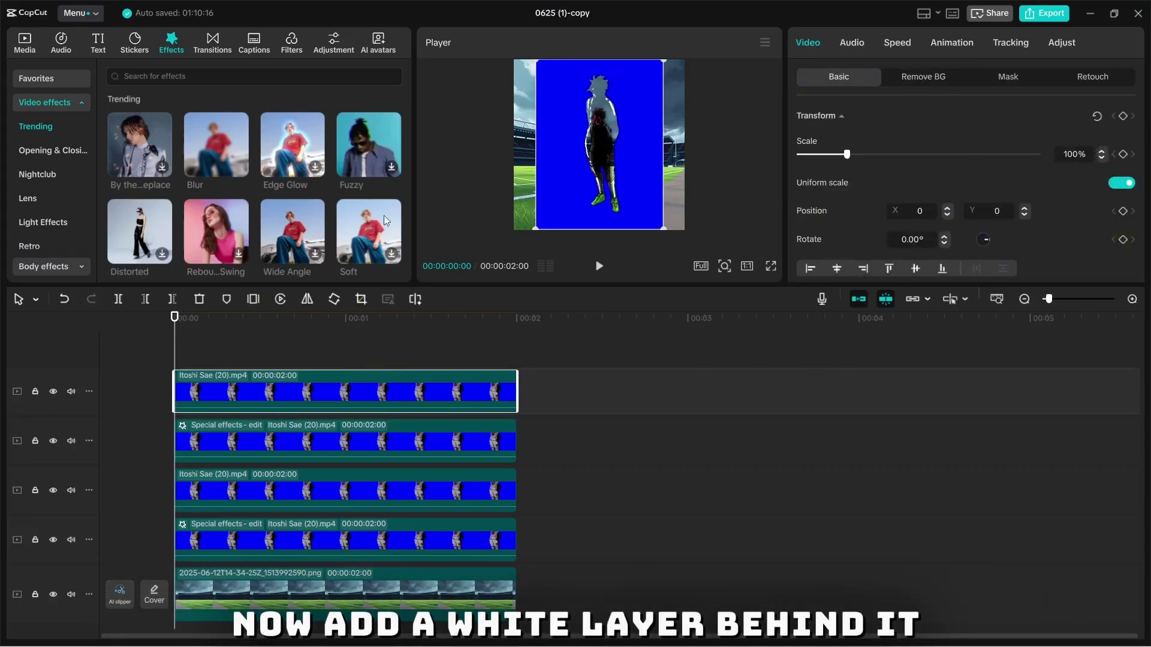
# - Add White.png from BG & Compo Stuff, trim it to 2 s, and stack the Itoshi Sae clip above it
pyautogui.click(25, 43)
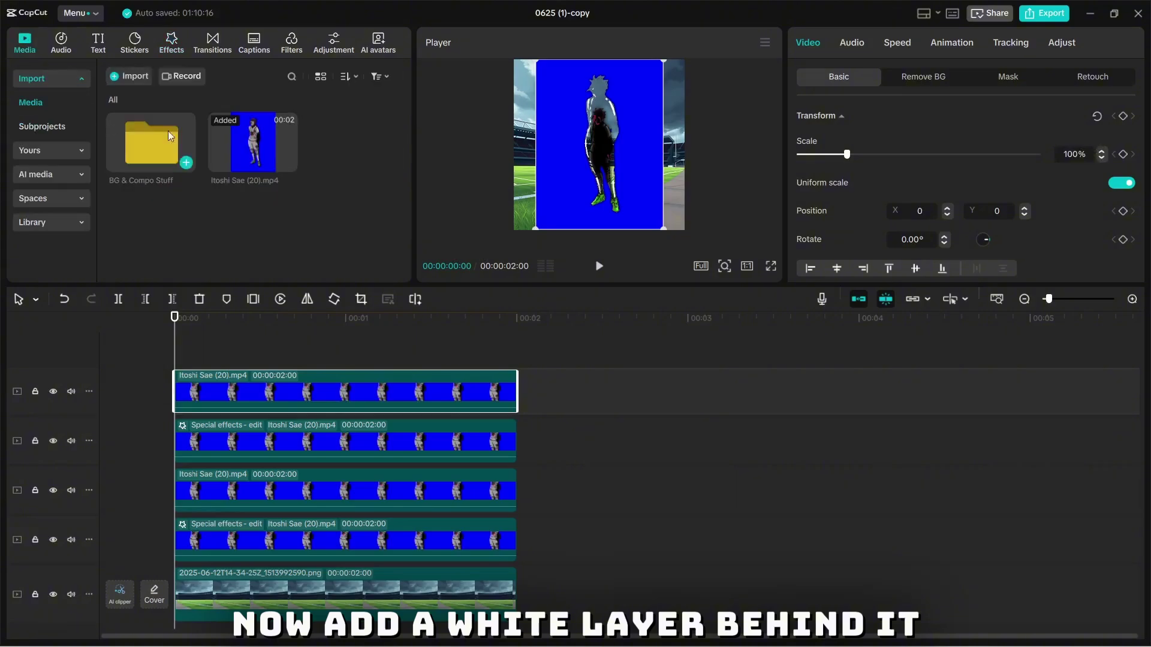
pyautogui.doubleClick(154, 120)
pyautogui.moveTo(255, 147); pyautogui.dragTo(90, 347)
pyautogui.press('w')
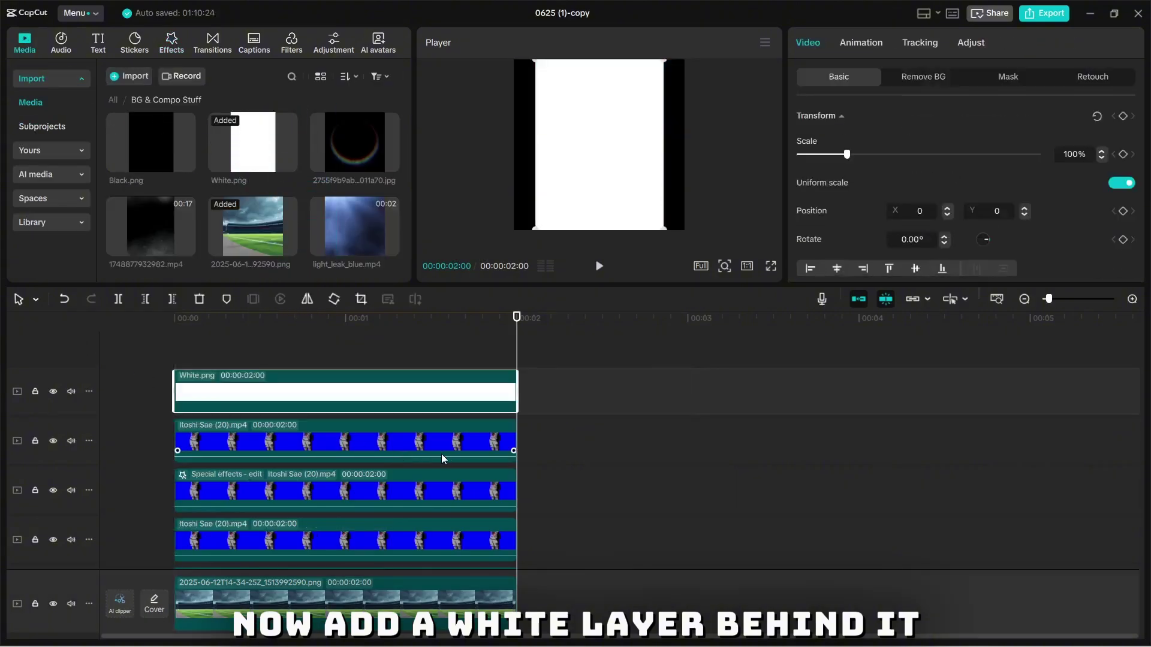
pyautogui.moveTo(408, 452); pyautogui.dragTo(332, 362)
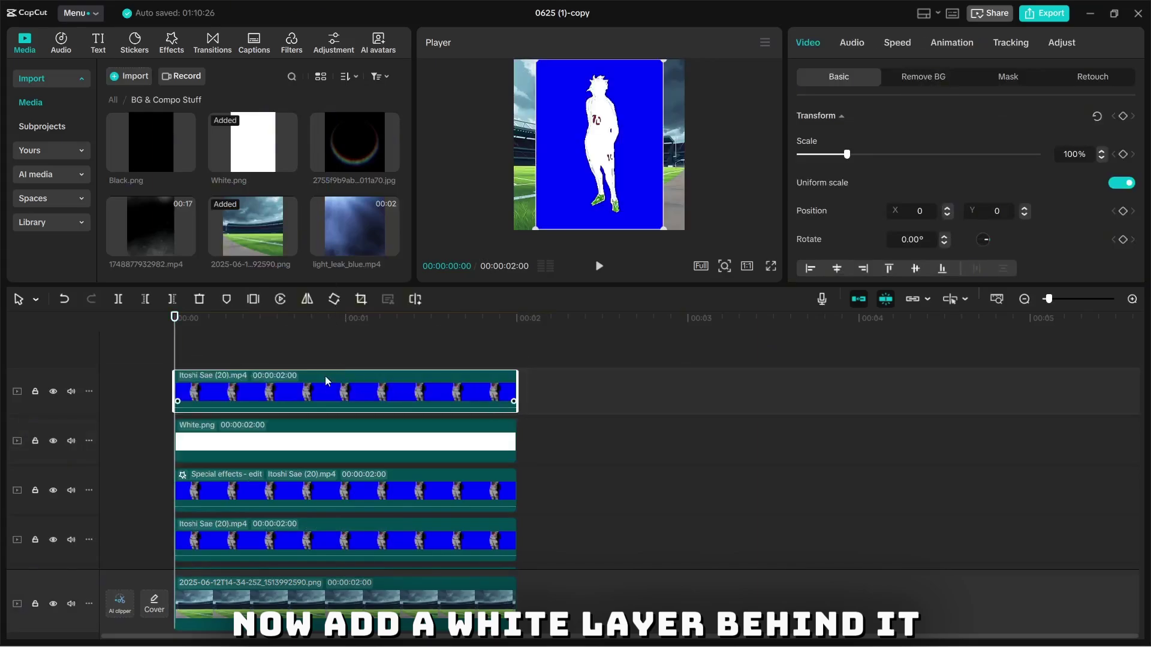
# - Toggle the player track's visibility to check the white layer underneath
pyautogui.click(264, 358)
pyautogui.click(334, 442)
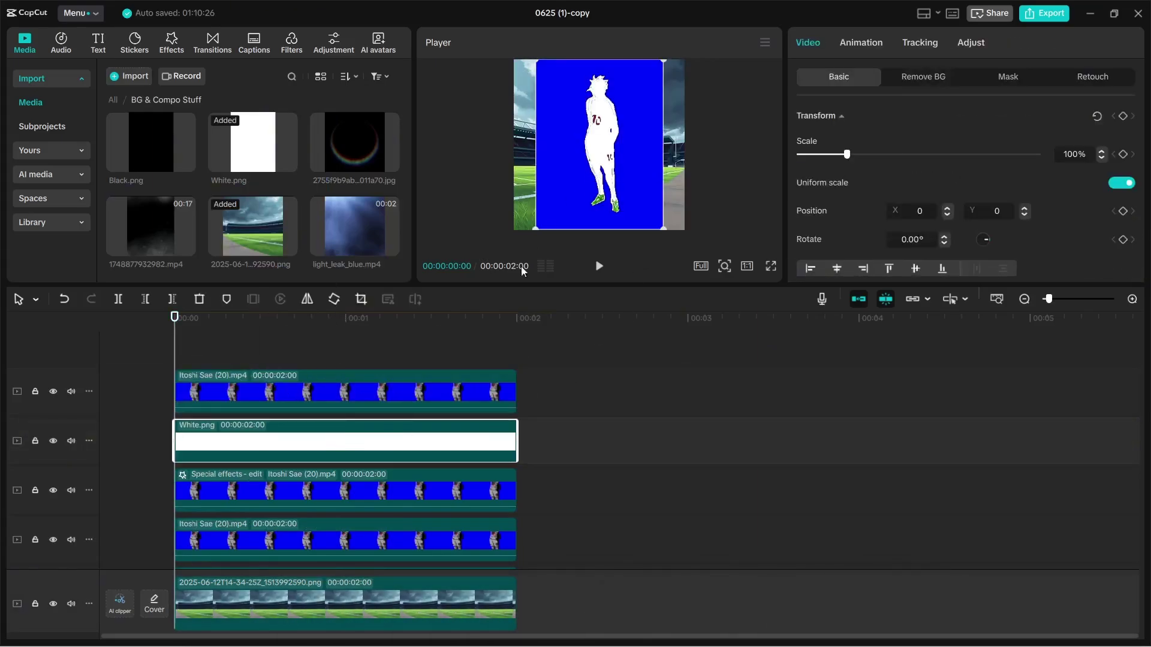
pyautogui.click(55, 392)
pyautogui.click(58, 393)
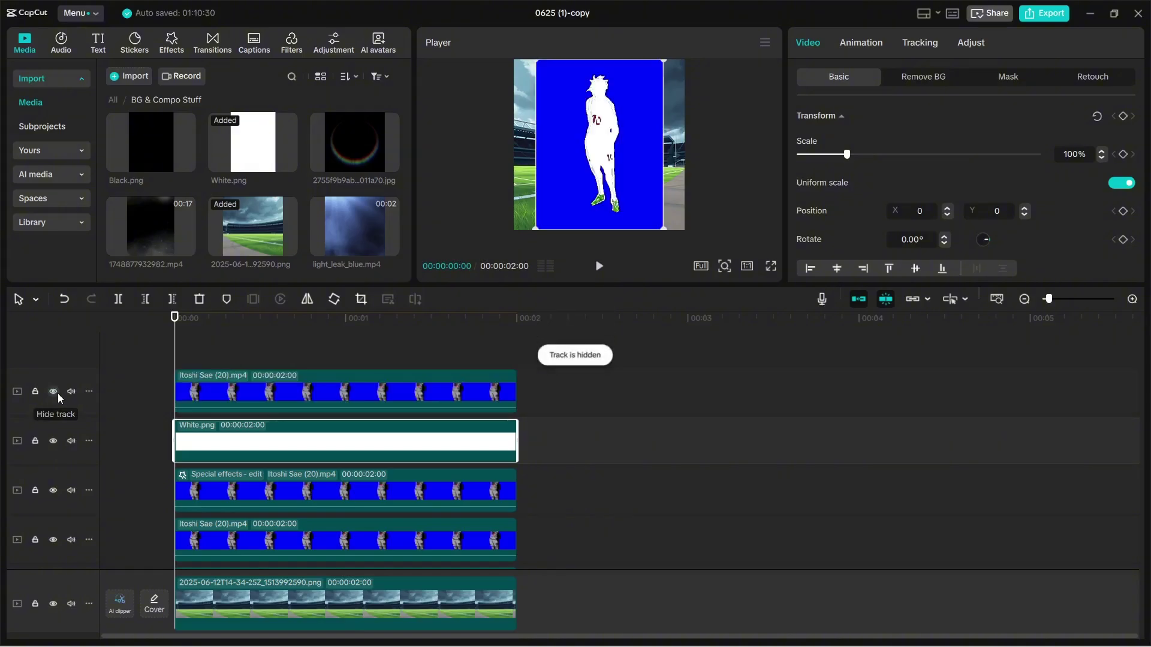
pyautogui.click(240, 358)
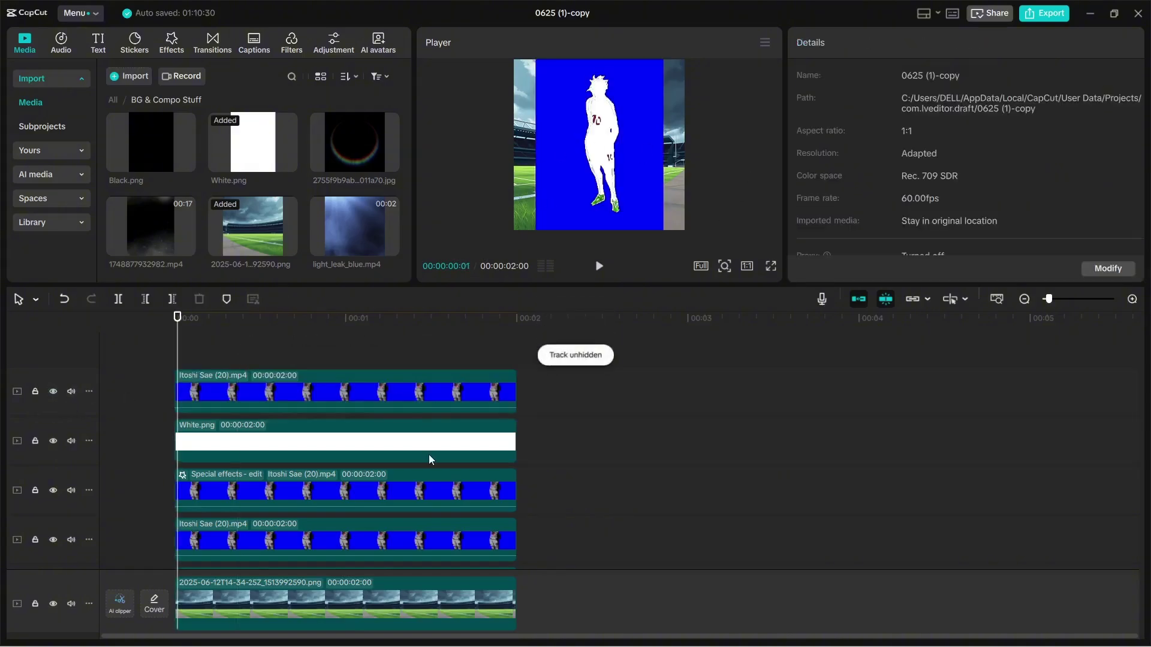
# - Combine the player clip and White.png into a compound clip with Alt+G
pyautogui.moveTo(538, 432); pyautogui.dragTo(434, 389)
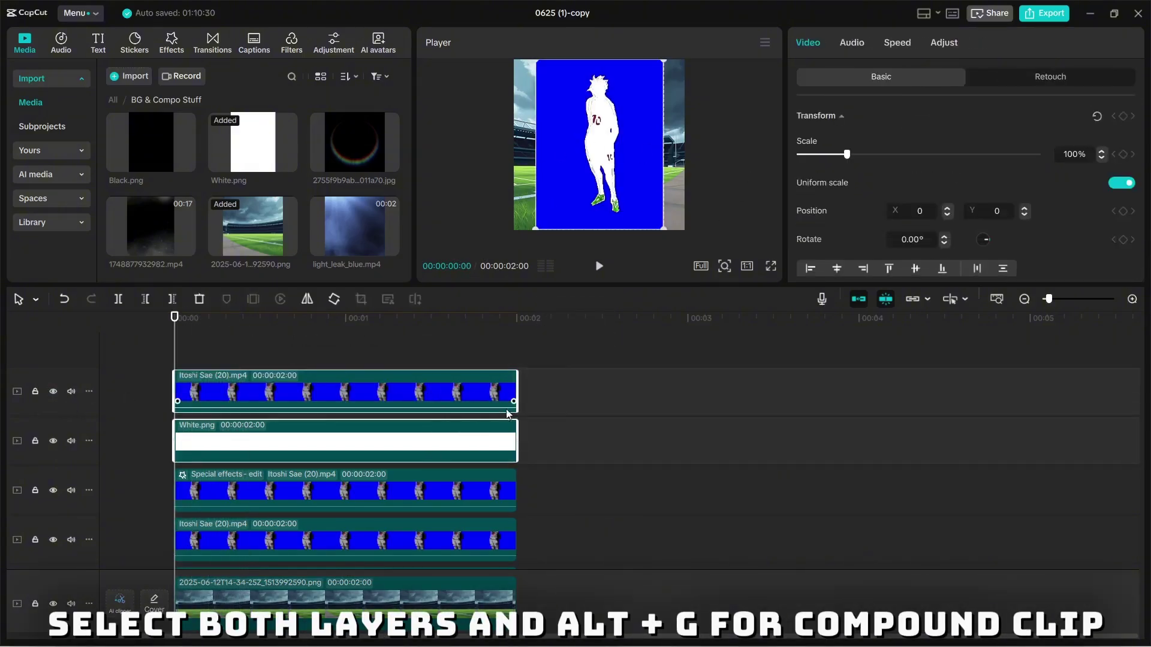
pyautogui.hotkey('alt', 'g')
pyautogui.moveTo(201, 320); pyautogui.dragTo(174, 354)
pyautogui.click(288, 384)
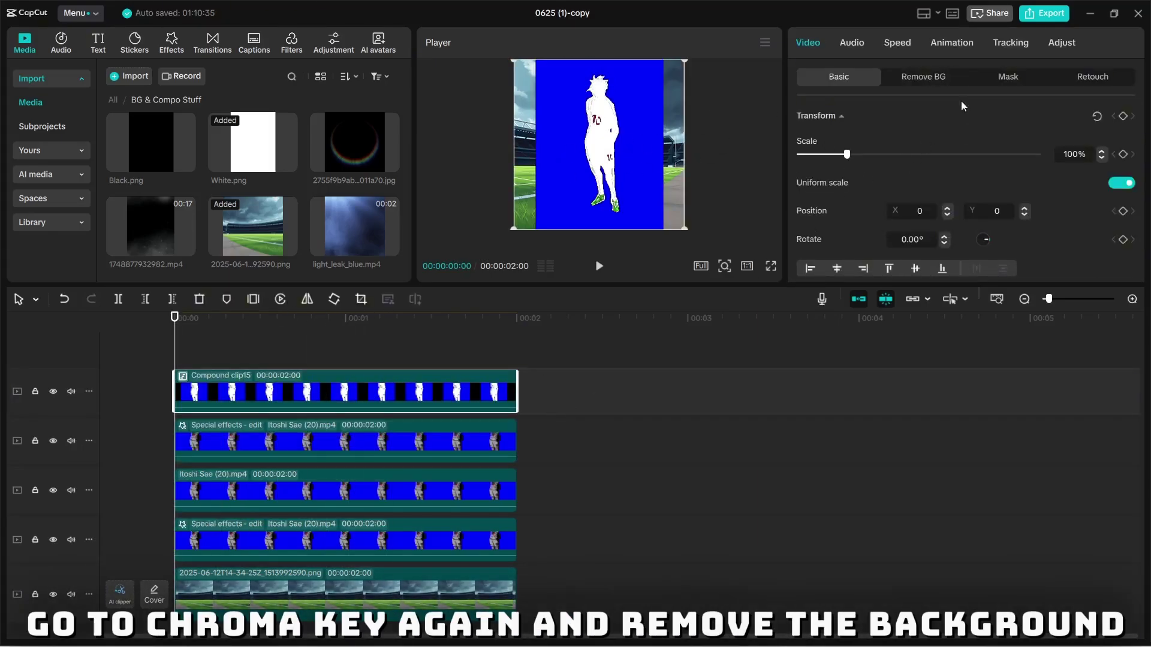
# - Chroma-key the compound clip's blue background at intensity 25
pyautogui.click(921, 84)
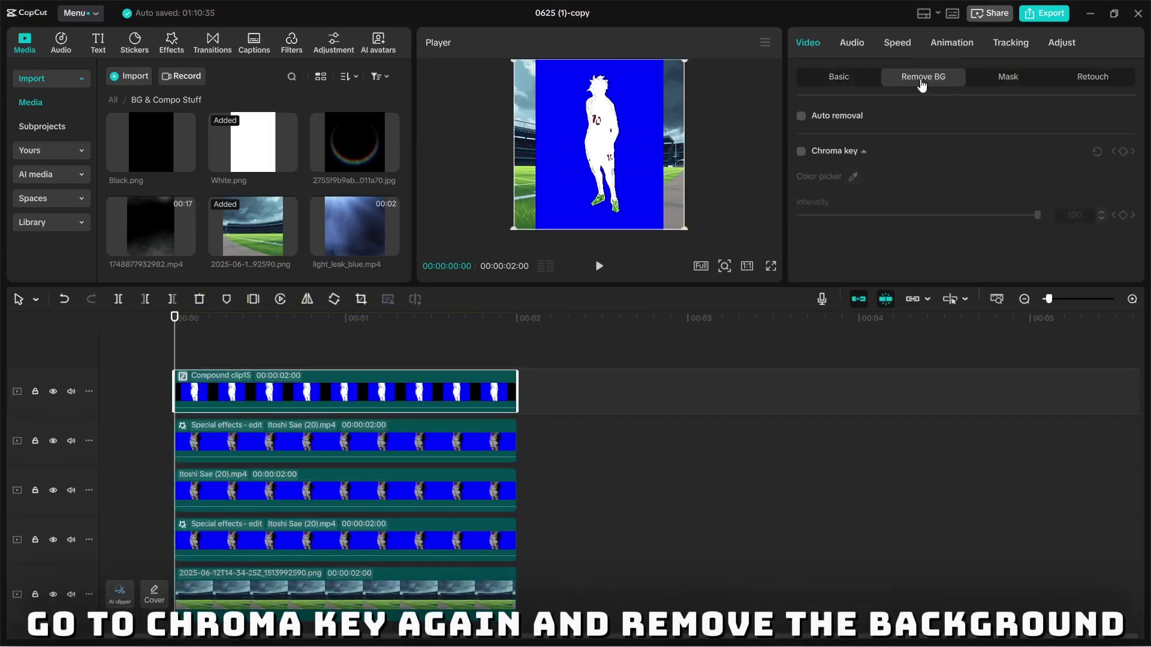
pyautogui.click(801, 151)
pyautogui.click(635, 167)
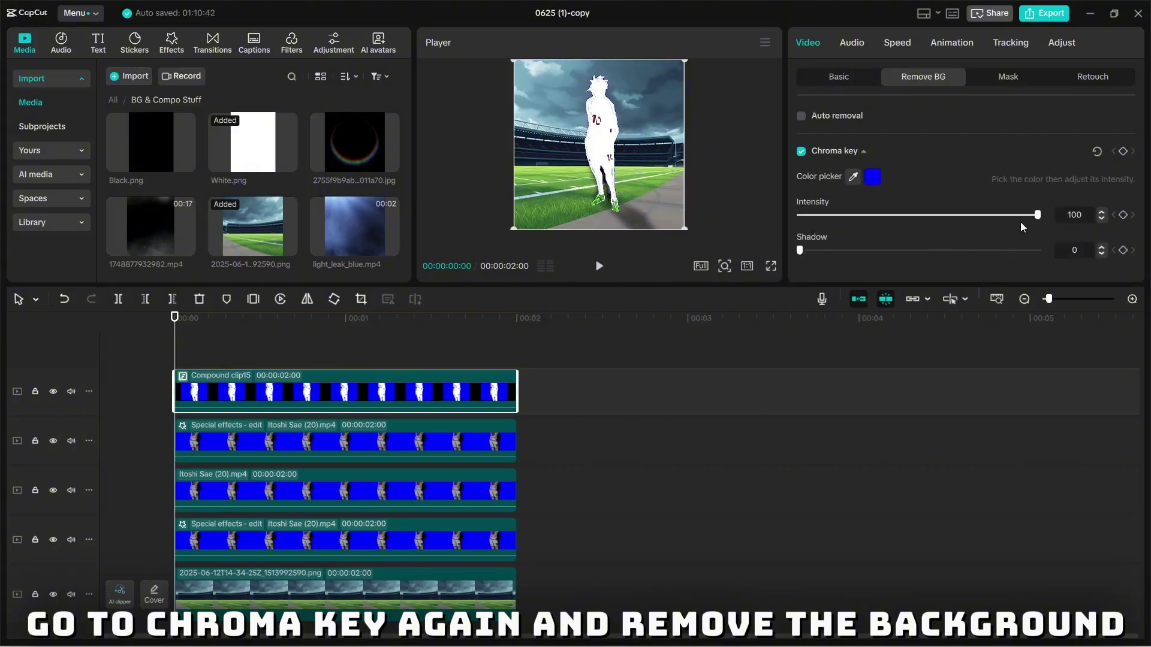
pyautogui.moveTo(1037, 215); pyautogui.dragTo(852, 215)
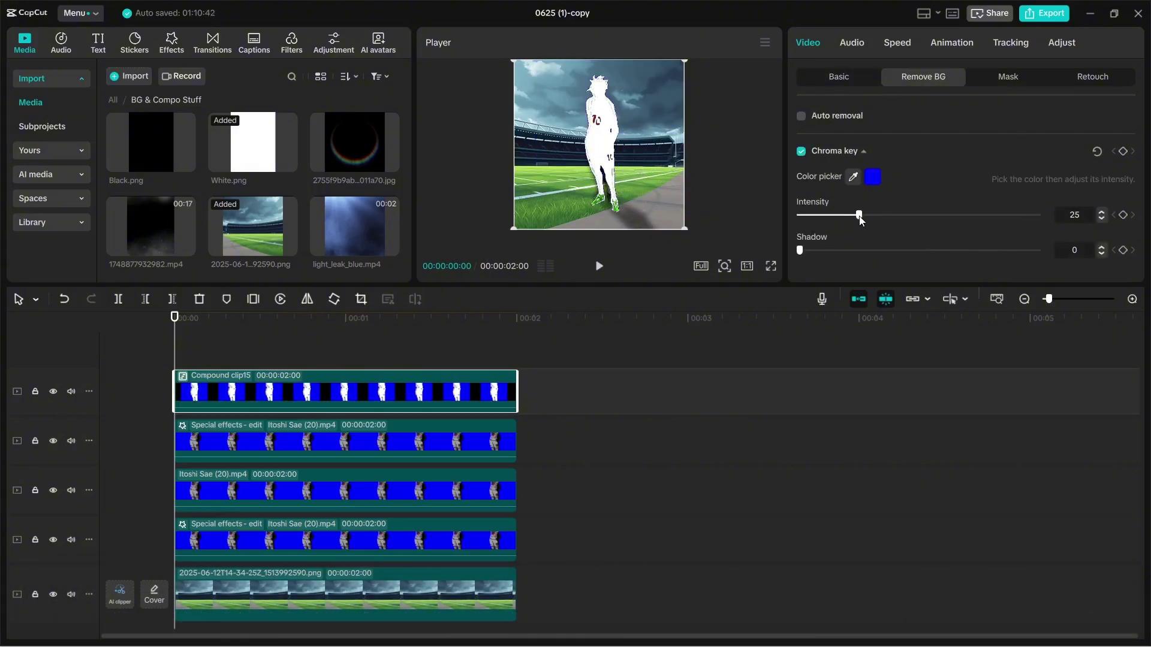
# - Drag both Curves endpoints to the top so the compound clip turns solid white
pyautogui.click(1056, 48)
pyautogui.click(989, 78)
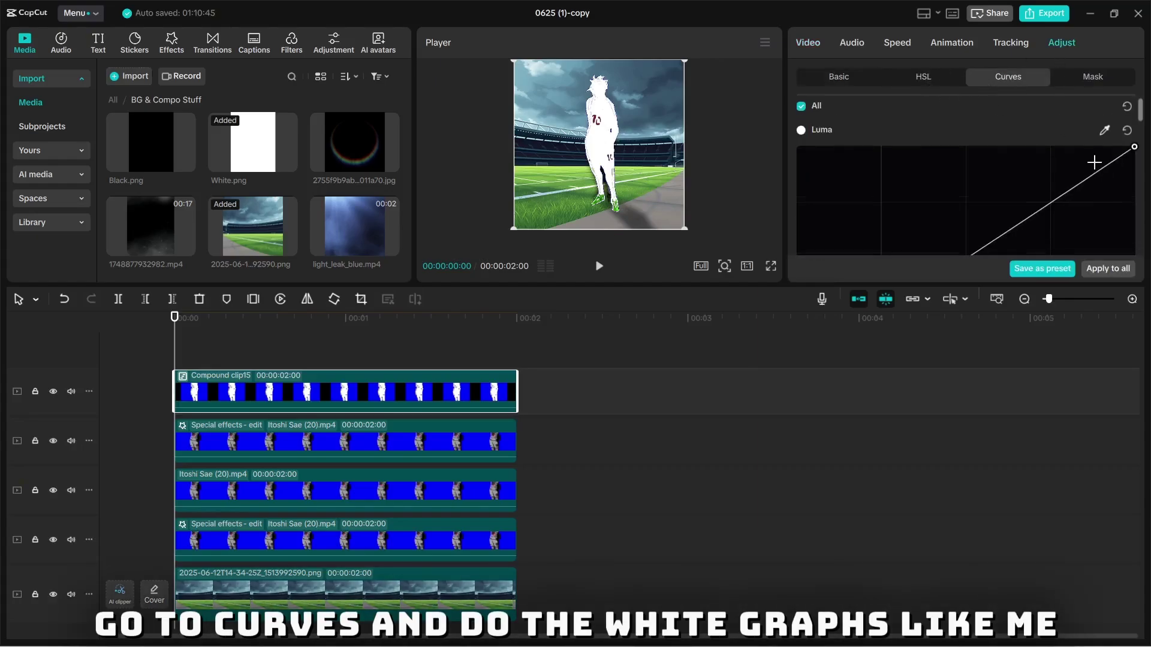
pyautogui.scroll(-1, 1133, 156)
pyautogui.scroll(1, 1138, 151)
pyautogui.moveTo(1133, 151); pyautogui.dragTo(802, 150)
pyautogui.scroll(-1, 854, 172)
pyautogui.scroll(-1, 853, 172)
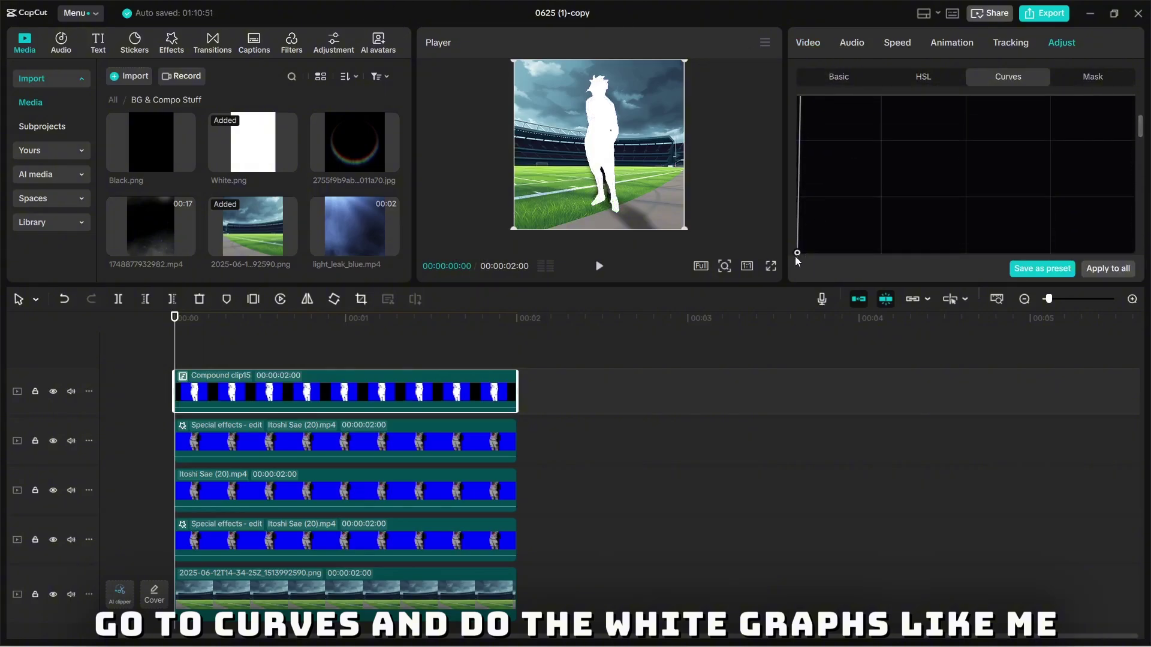
pyautogui.moveTo(798, 253); pyautogui.dragTo(811, 112)
pyautogui.scroll(1, 804, 174)
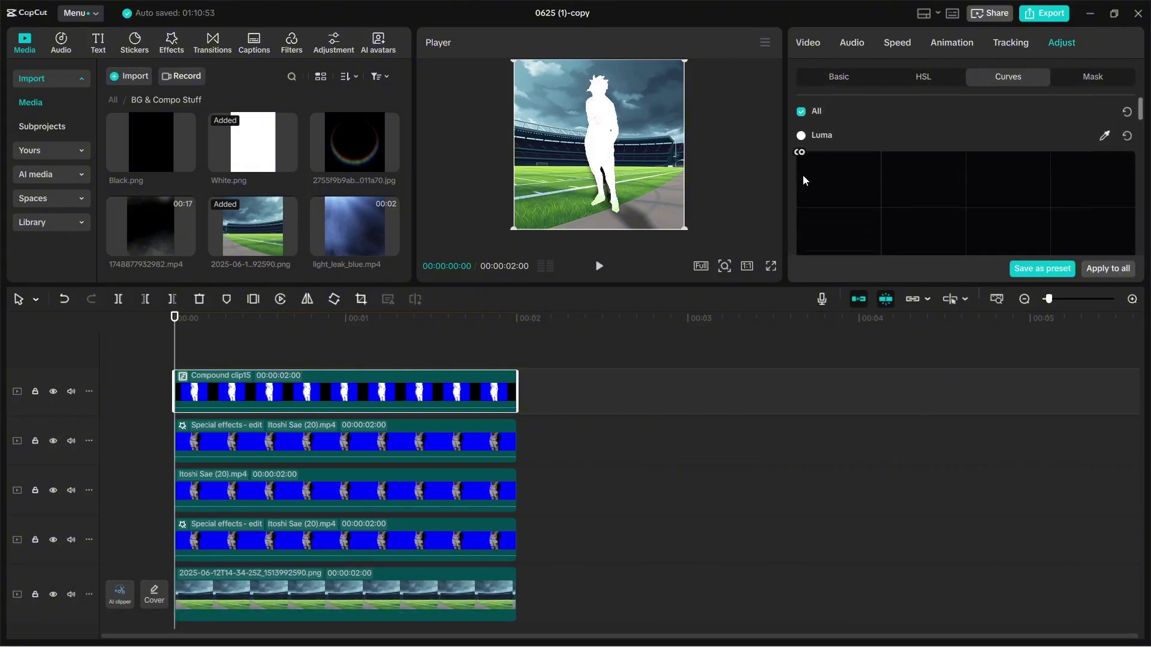
# - Set basic adjustments to Saturation -50, Exposure 50 and Contrast 50
pyautogui.click(863, 77)
pyautogui.scroll(-10, 930, 176)
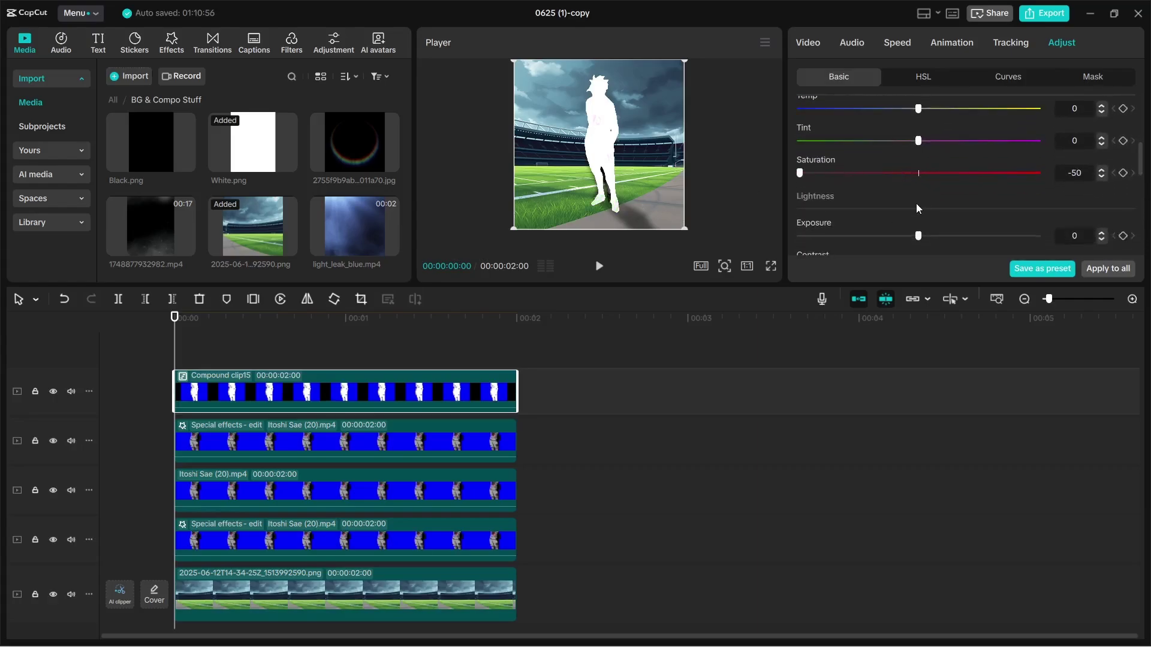
pyautogui.scroll(-1, 917, 209)
pyautogui.moveTo(918, 182); pyautogui.dragTo(1057, 187)
pyautogui.moveTo(918, 214); pyautogui.dragTo(1070, 217)
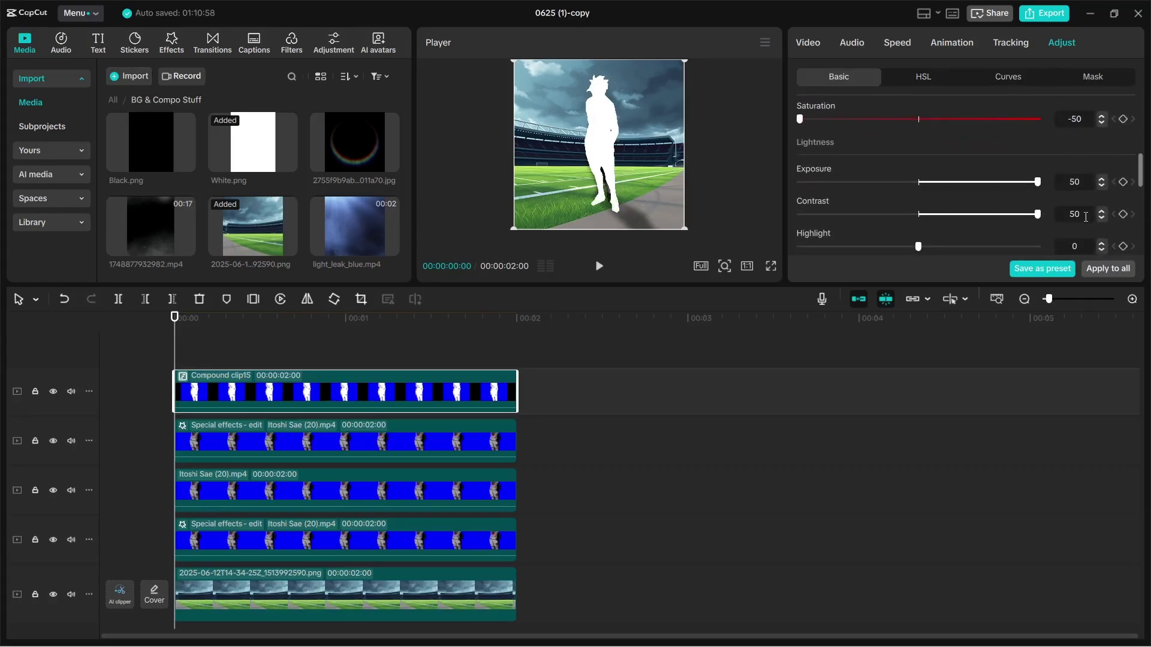
pyautogui.click(1074, 182)
# - Scale the compound clip to 70% and place it at Y -270
pyautogui.click(279, 357)
pyautogui.click(363, 406)
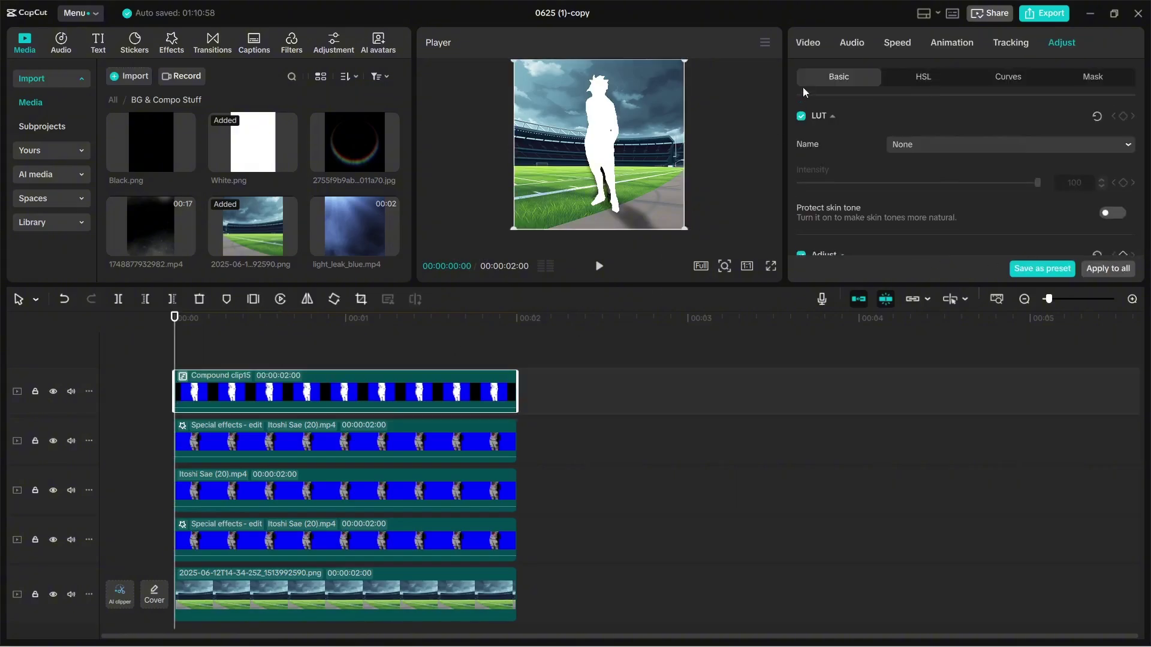
pyautogui.click(800, 42)
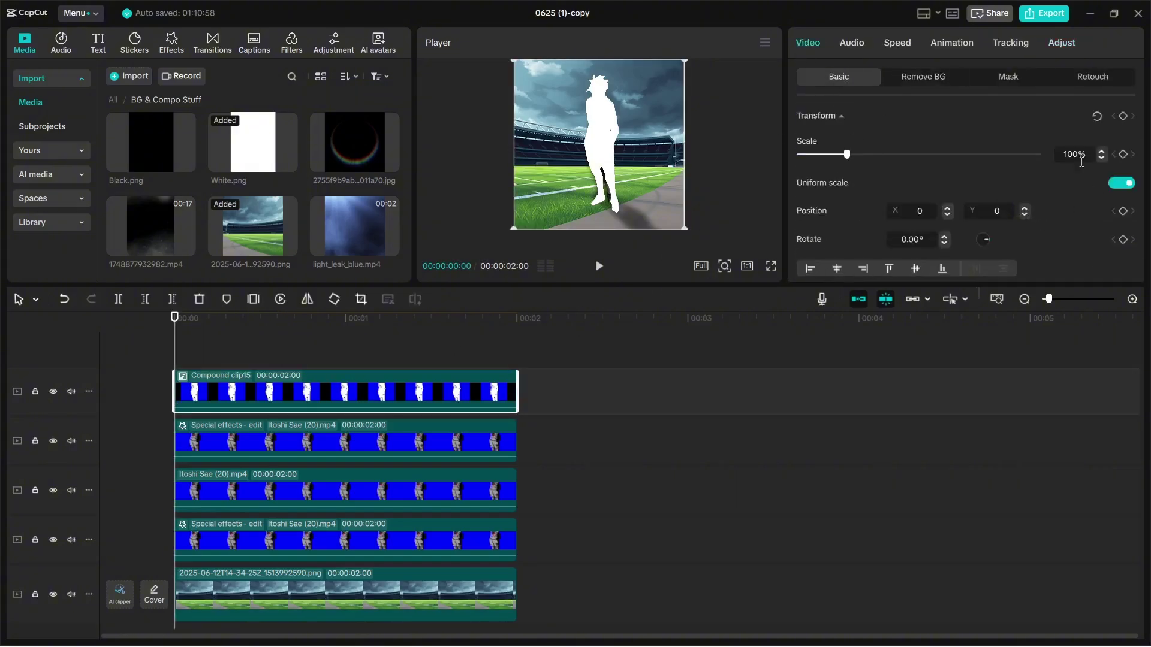
pyautogui.press('BackSpace')
pyautogui.press('BackSpace')
pyautogui.press('BackSpace')
pyautogui.write('70')
pyautogui.press('Return')
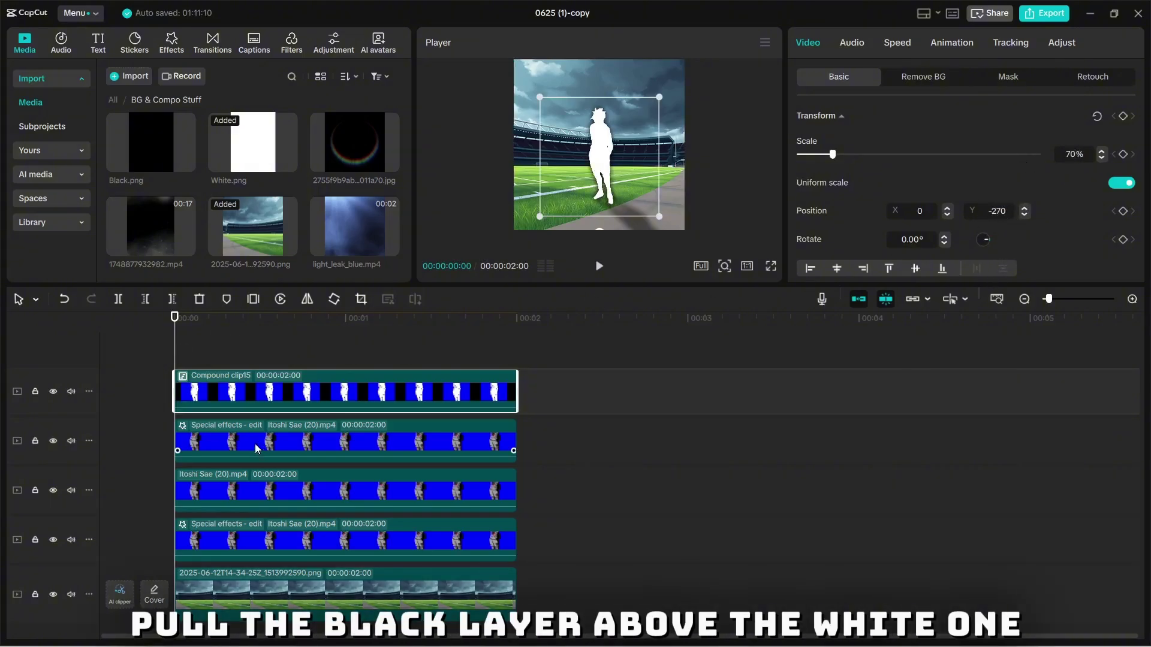
# - Move the Special effects clip onto the track above the compound clip
pyautogui.moveTo(256, 449); pyautogui.dragTo(240, 354)
pyautogui.click(374, 362)
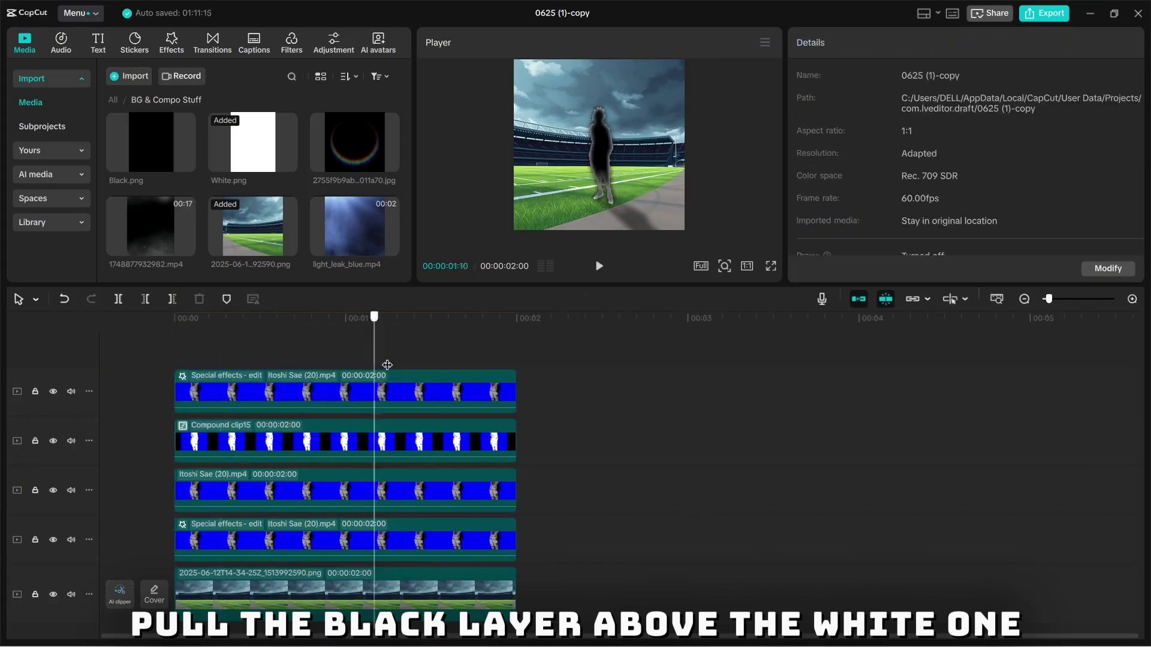
pyautogui.moveTo(387, 365); pyautogui.dragTo(197, 381)
pyautogui.moveTo(149, 426); pyautogui.dragTo(243, 366)
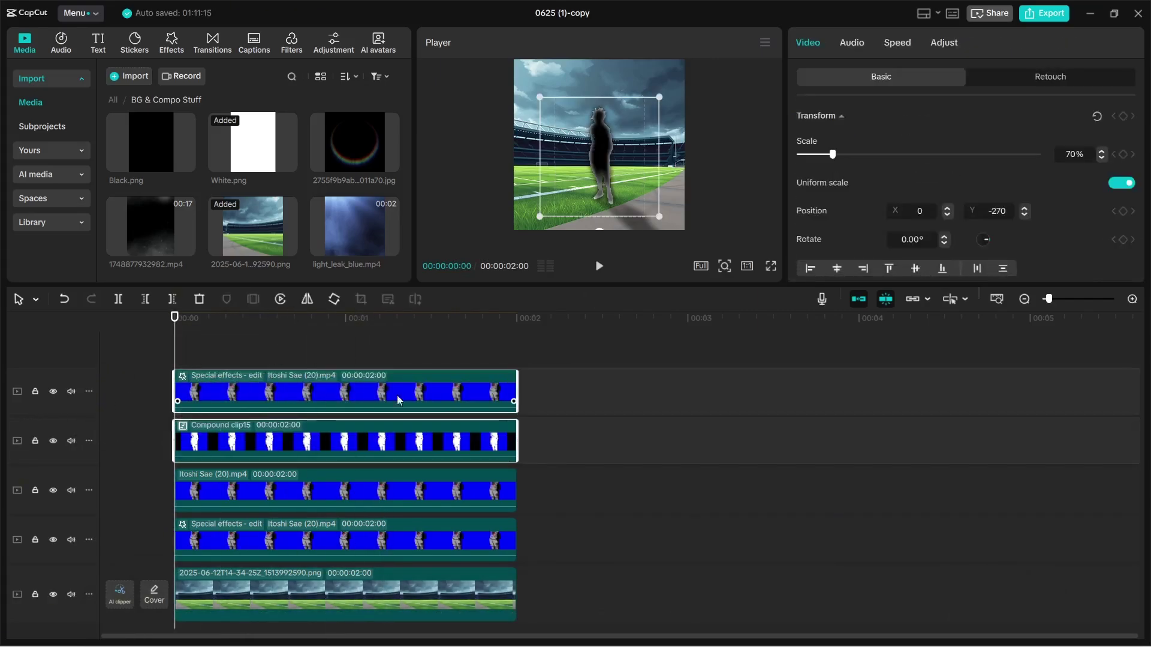
pyautogui.click(532, 401)
pyautogui.press('Home')
# - Check the layers by shifting the effects clip and Compound clip15, then return both to the start
pyautogui.moveTo(479, 396); pyautogui.dragTo(583, 397)
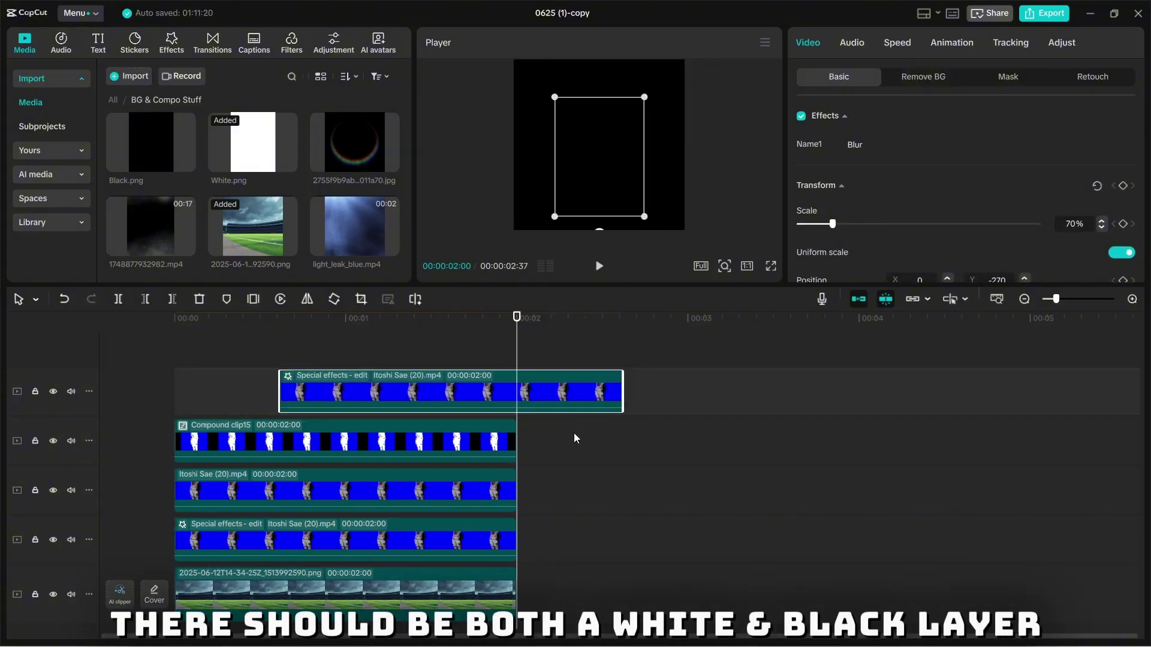
pyautogui.click(571, 433)
pyautogui.moveTo(456, 384); pyautogui.dragTo(350, 384)
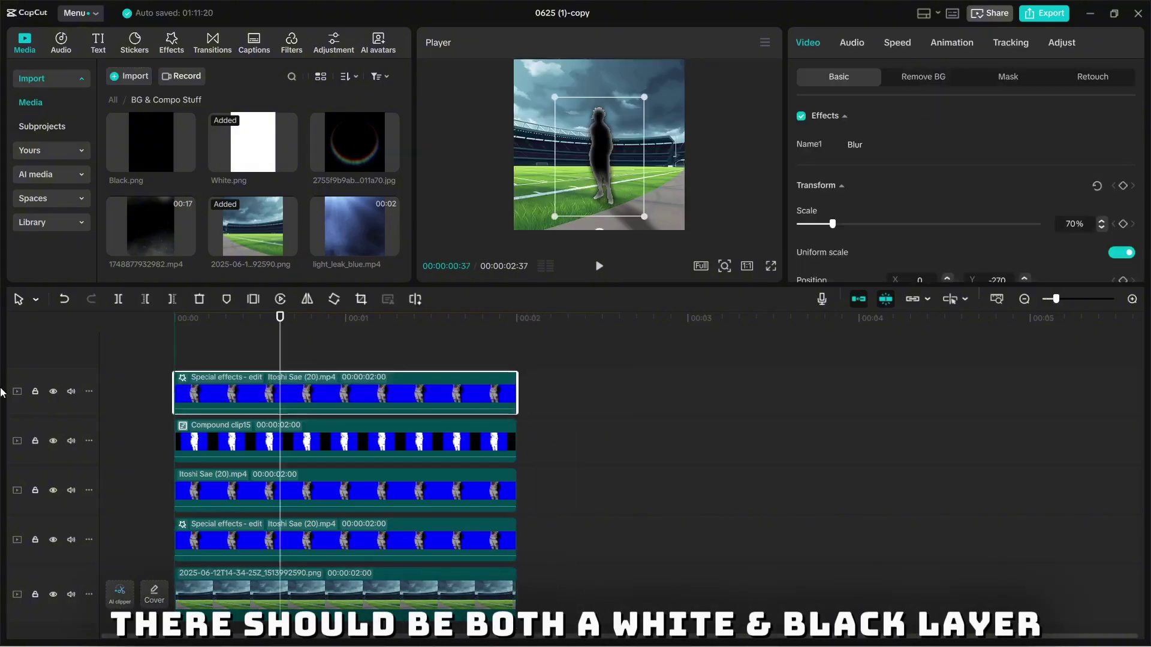
pyautogui.click(396, 447)
pyautogui.moveTo(395, 447); pyautogui.dragTo(443, 430)
pyautogui.click(544, 389)
pyautogui.click(570, 445)
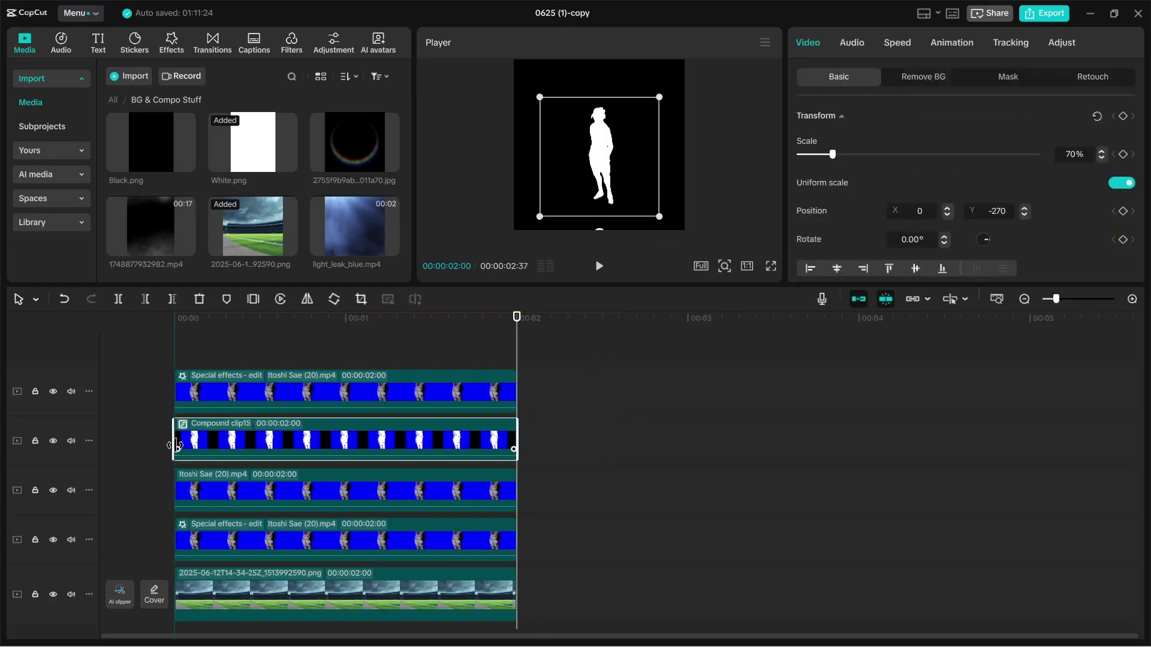
pyautogui.click(214, 358)
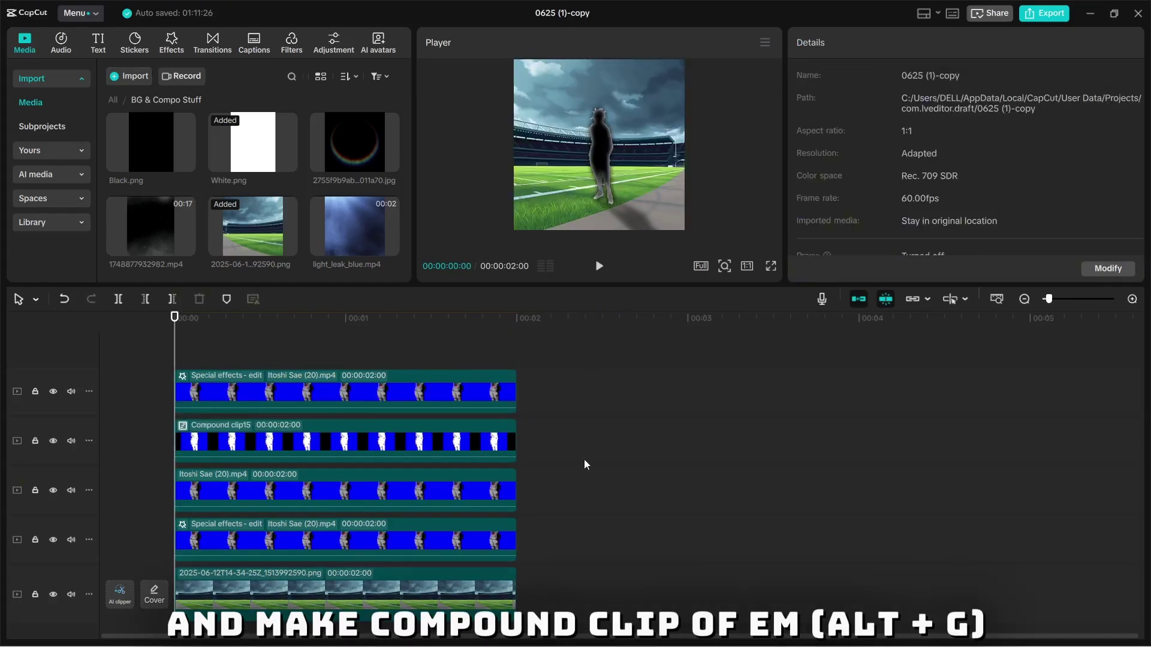
# - Combine the top effects clip and Compound clip15 into Compound clip16 with Alt+G
pyautogui.moveTo(584, 456); pyautogui.dragTo(515, 403)
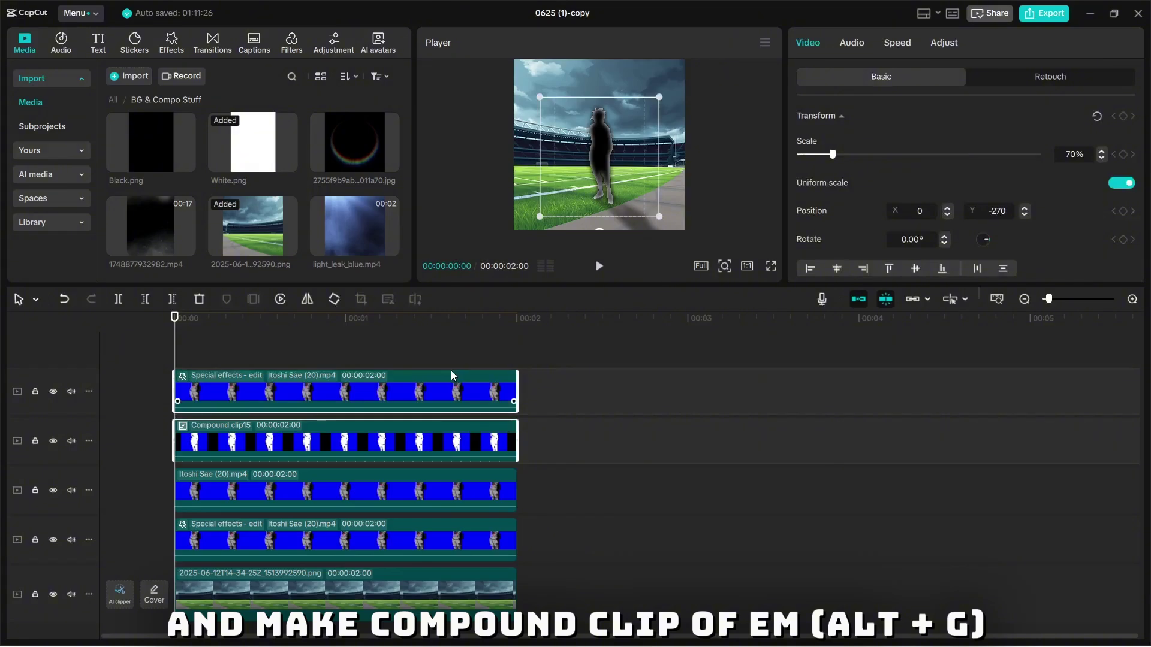
pyautogui.hotkey('alt', 'g')
pyautogui.click(174, 351)
pyautogui.moveTo(450, 347); pyautogui.dragTo(340, 350)
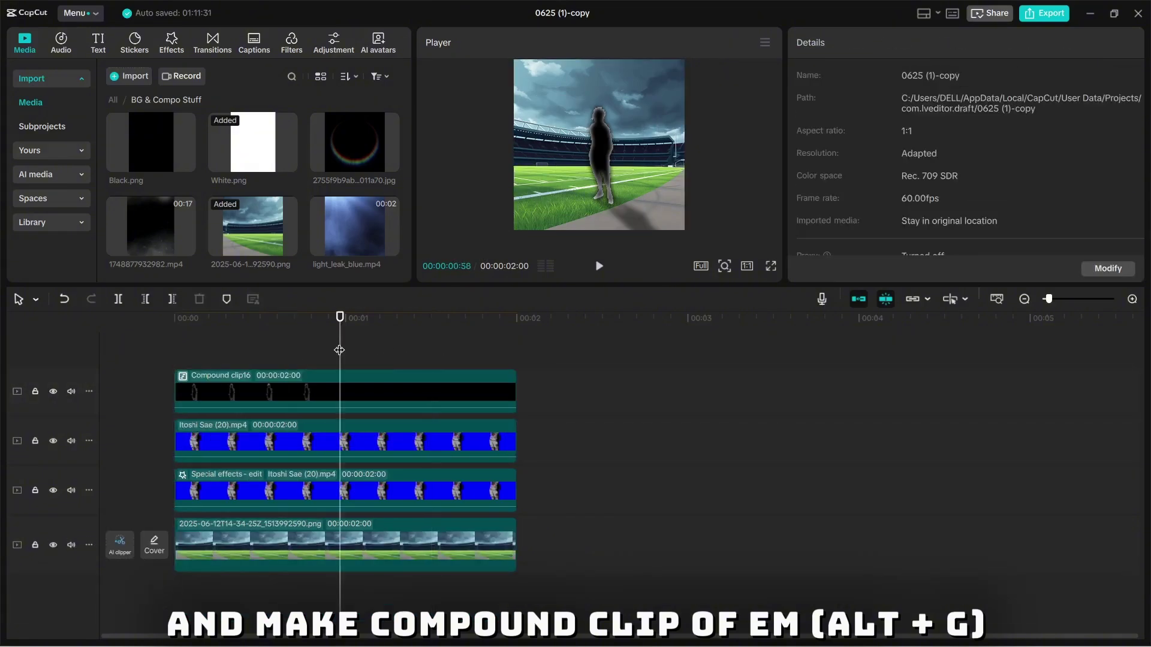
# - Open Compound clip16 and preview the soft white silhouette on black
pyautogui.doubleClick(380, 394)
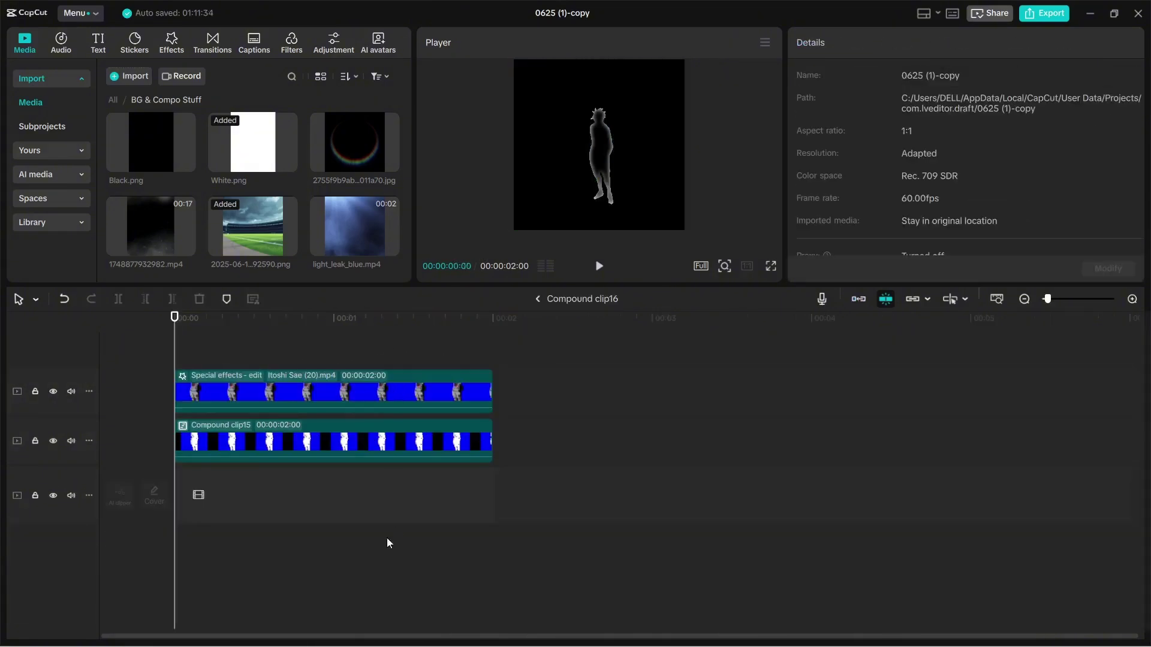
pyautogui.click(771, 267)
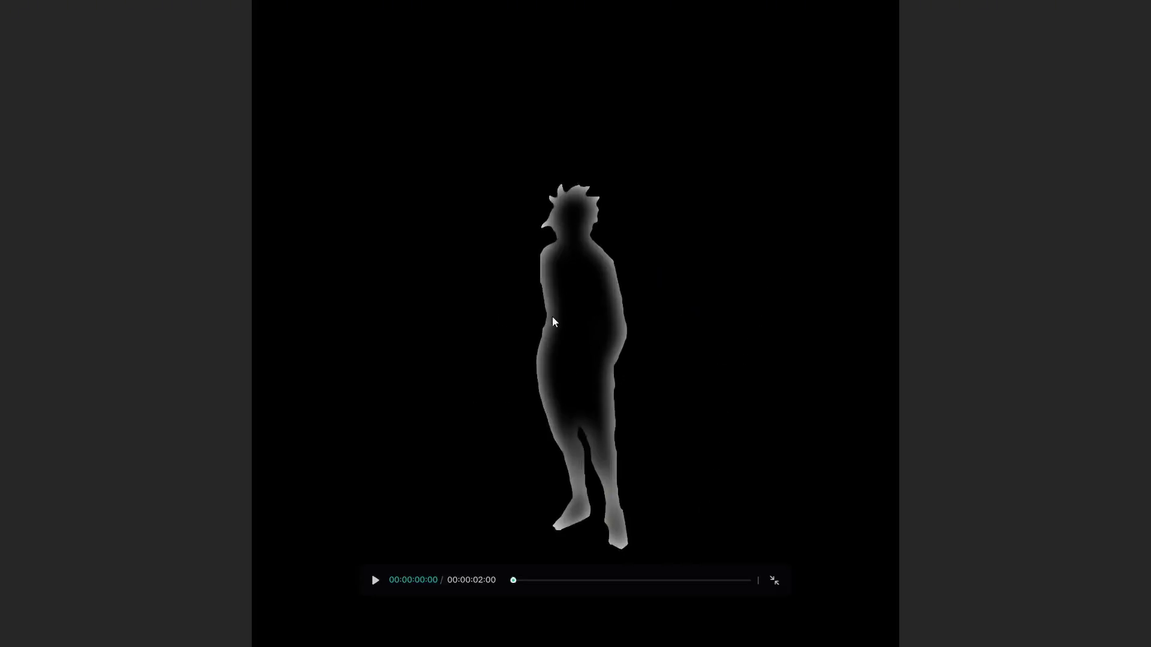
pyautogui.click(781, 584)
pyautogui.press('space')
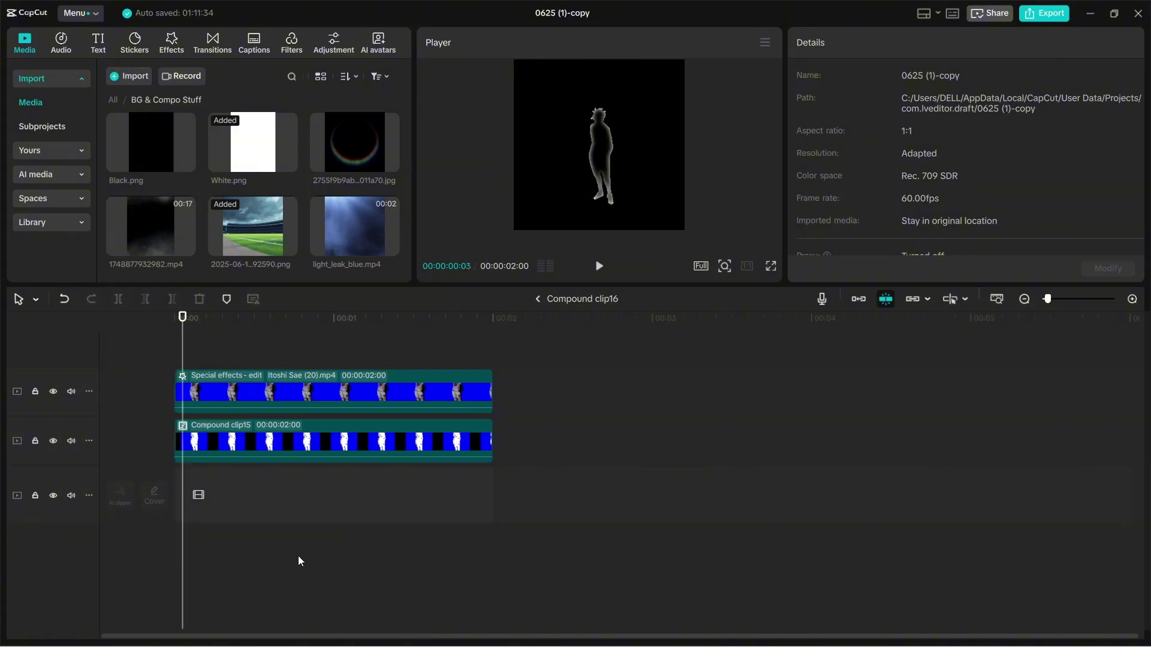
pyautogui.press('Right')
pyautogui.press('Right')
pyautogui.press('Right')
pyautogui.press('Right')
pyautogui.press('Right')
pyautogui.press('Right')
pyautogui.press('Right')
pyautogui.press('Right')
pyautogui.press('Right')
pyautogui.press('Right')
pyautogui.press('Right')
pyautogui.press('Right')
pyautogui.press('Right')
pyautogui.press('Right')
pyautogui.press('Right')
pyautogui.press('Right')
pyautogui.press('Right')
pyautogui.press('Right')
pyautogui.press('Right')
pyautogui.press('Right')
pyautogui.press('Home')
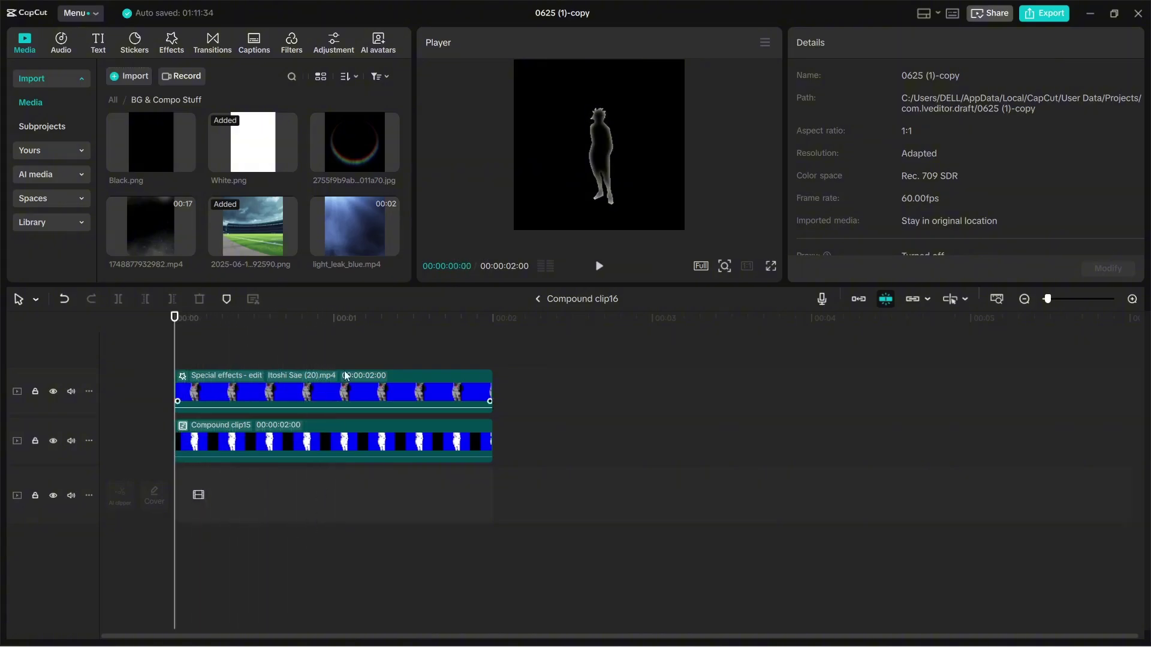
# - Add a 2-second Custom adjustment layer with Temp -50 to tint the silhouette blue
pyautogui.click(334, 43)
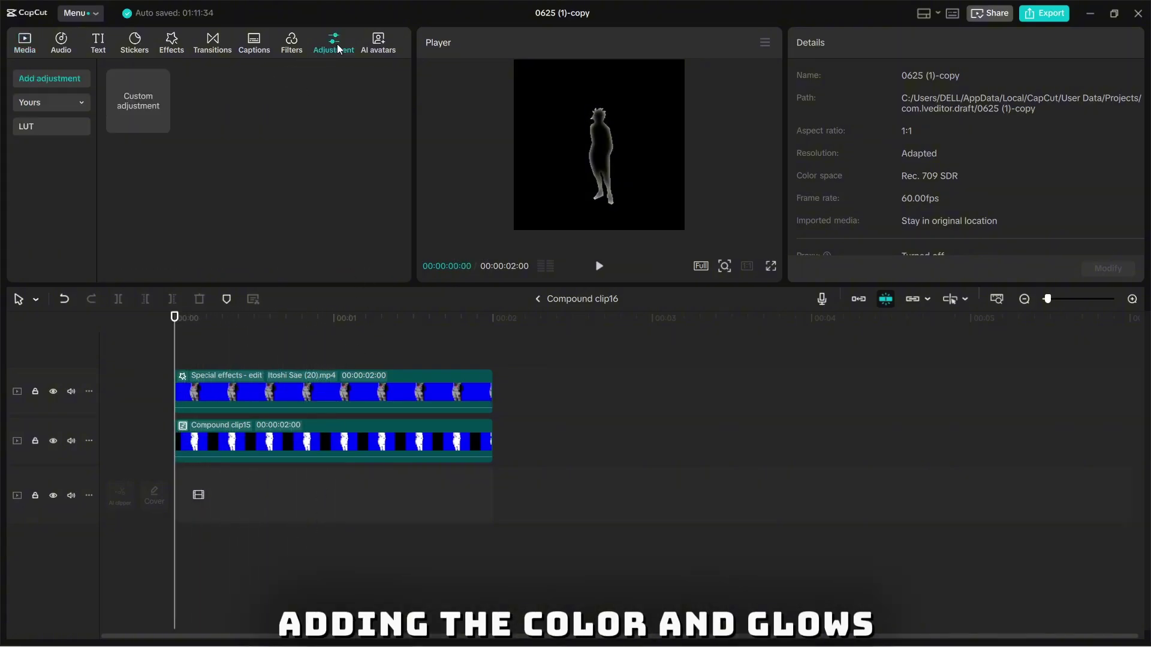
pyautogui.moveTo(125, 114); pyautogui.dragTo(240, 375)
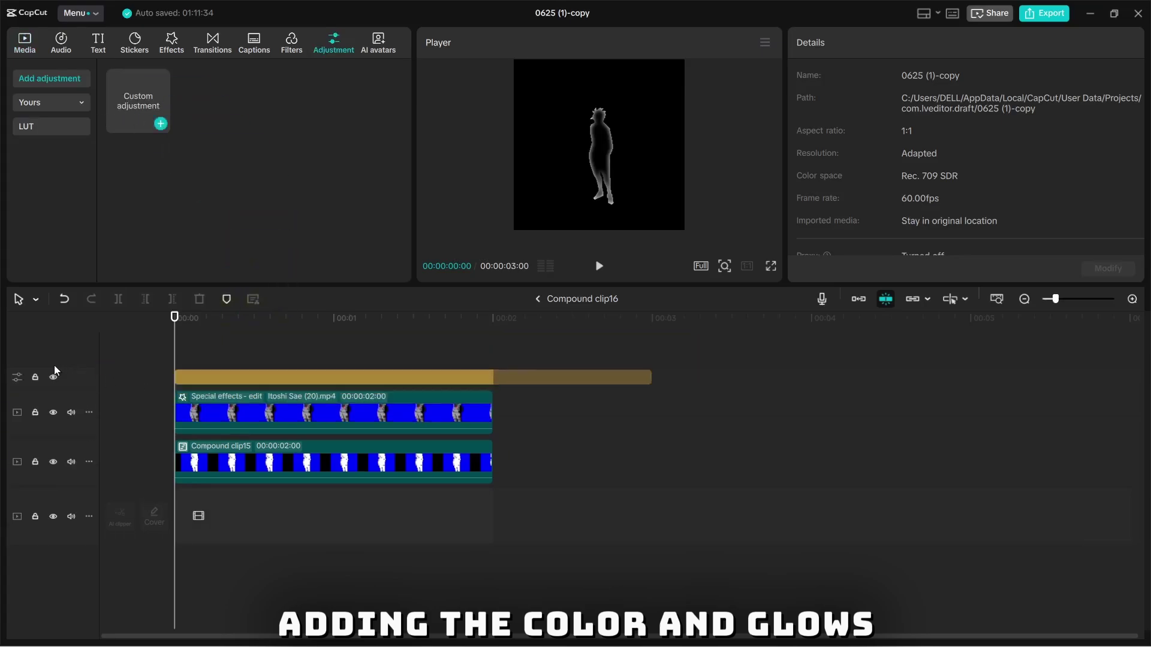
pyautogui.press('w')
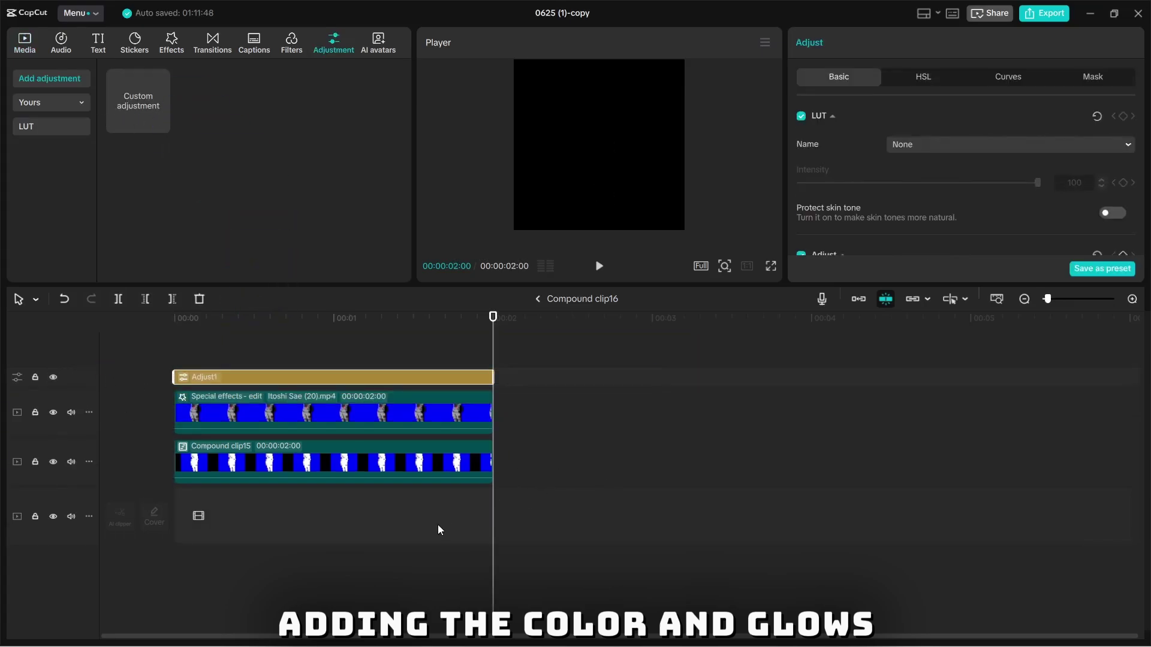
pyautogui.press('Home')
pyautogui.scroll(-4, 1035, 185)
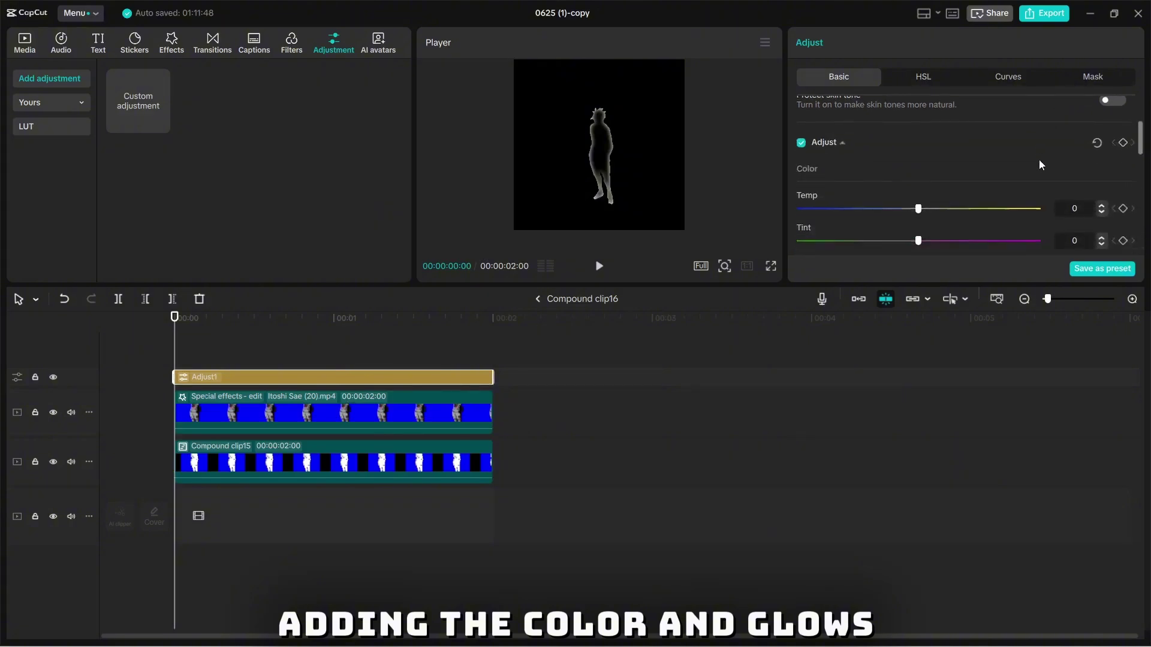
pyautogui.moveTo(917, 147); pyautogui.dragTo(761, 167)
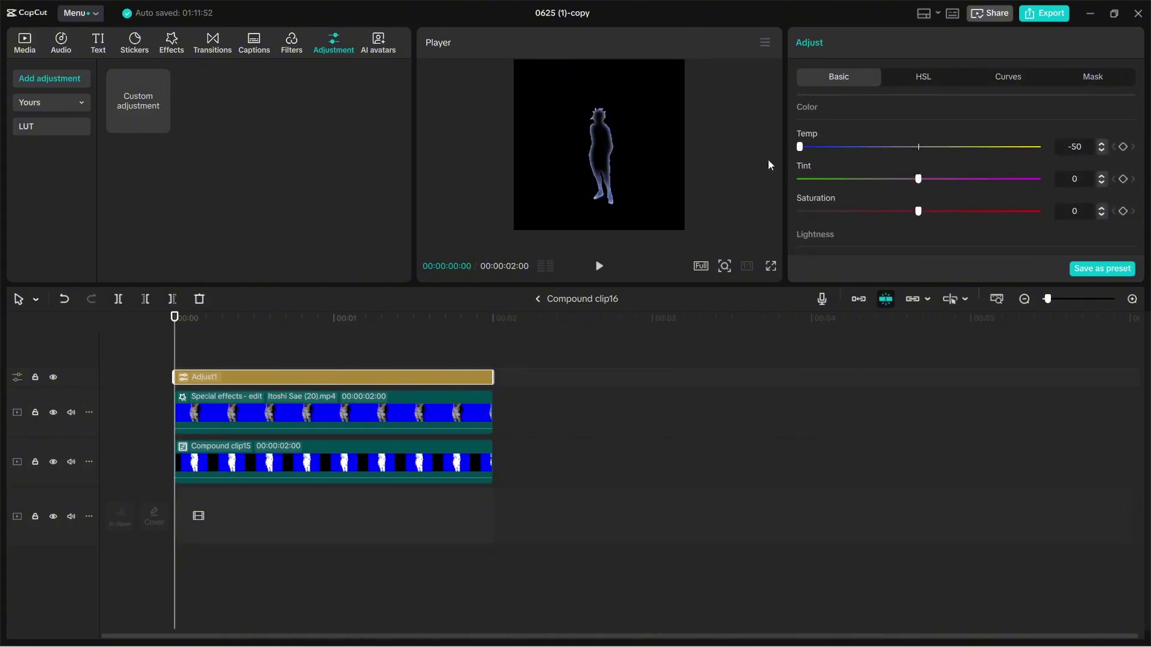
pyautogui.click(327, 362)
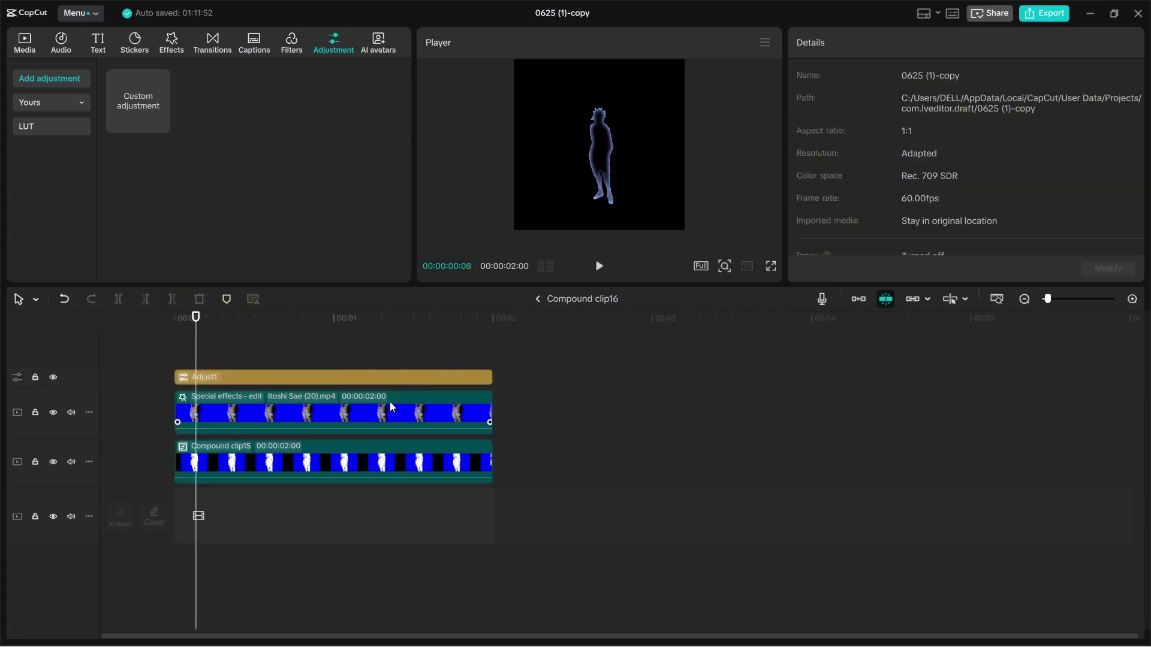
pyautogui.press('Right')
pyautogui.press('Right')
pyautogui.press('Right')
pyautogui.press('Right')
pyautogui.press('Right')
pyautogui.press('Right')
pyautogui.press('Right')
pyautogui.press('Right')
pyautogui.press('Right')
pyautogui.press('Right')
pyautogui.press('Right')
pyautogui.press('Right')
pyautogui.press('Right')
pyautogui.press('Right')
pyautogui.press('Right')
pyautogui.press('Right')
pyautogui.press('Right')
pyautogui.press('Right')
pyautogui.press('Right')
pyautogui.press('Right')
pyautogui.press('Home')
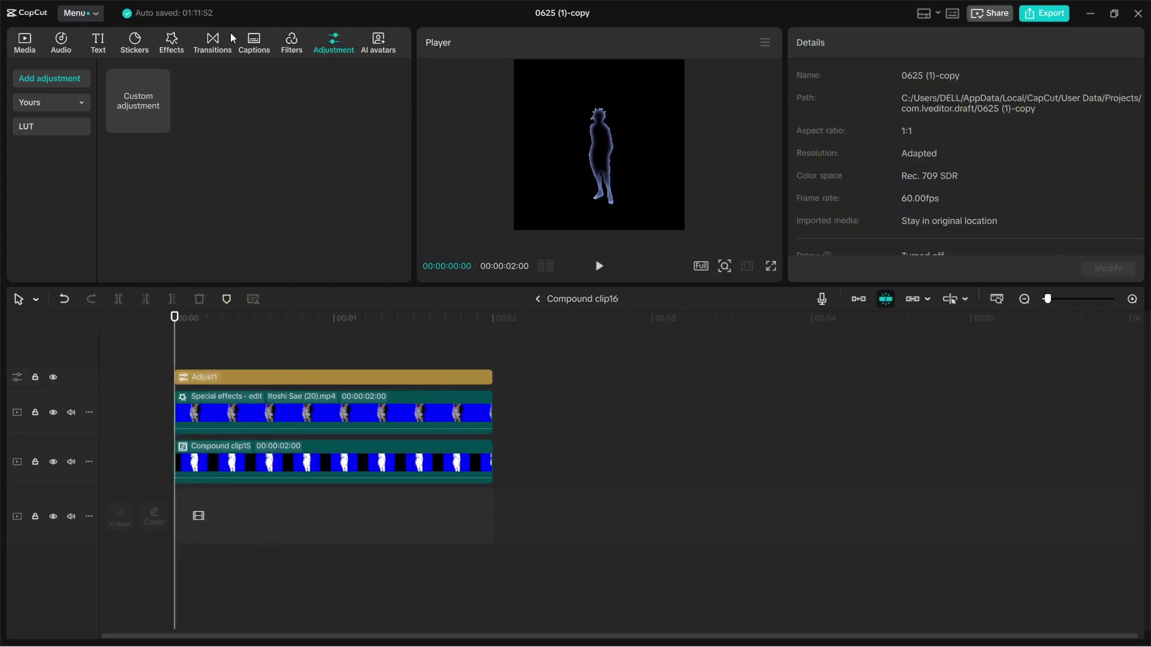
pyautogui.click(171, 52)
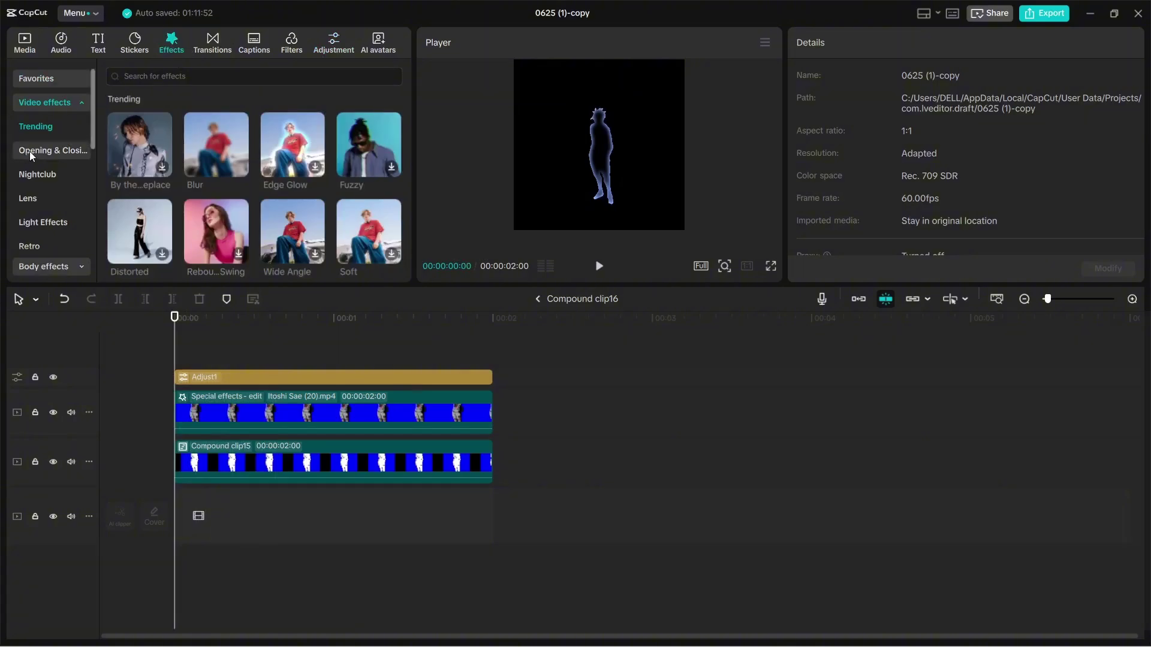
# - Search effects for 'glow 2' and add Glow 2 inside the compound clip
pyautogui.click(170, 77)
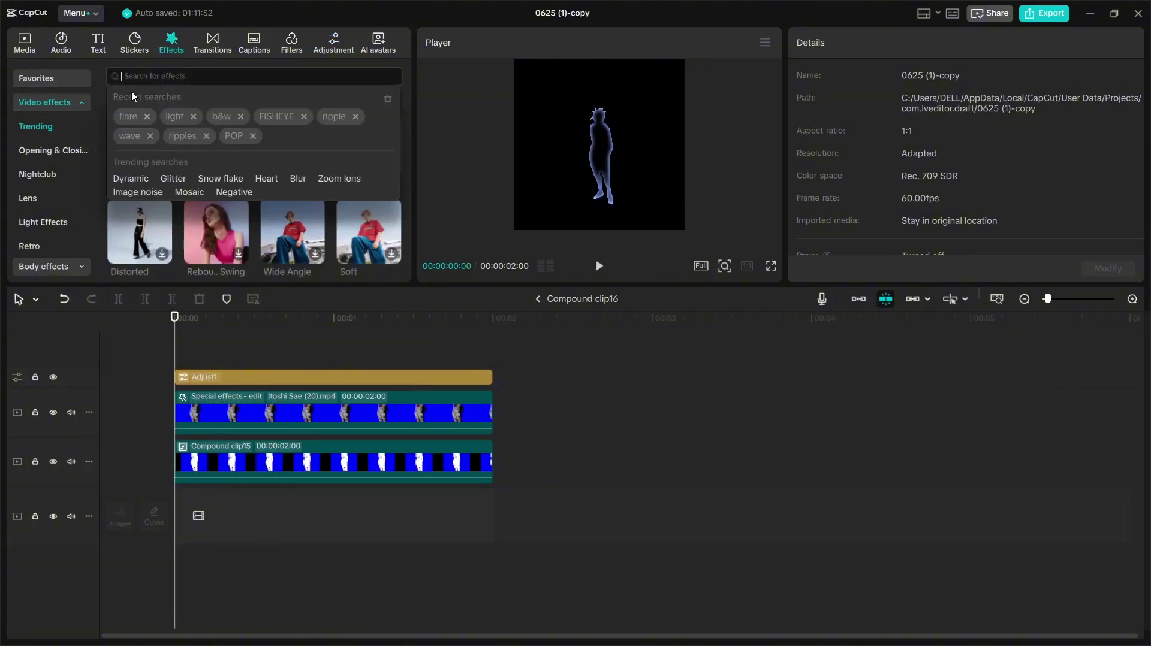
pyautogui.write('glow 2')
pyautogui.press('Return')
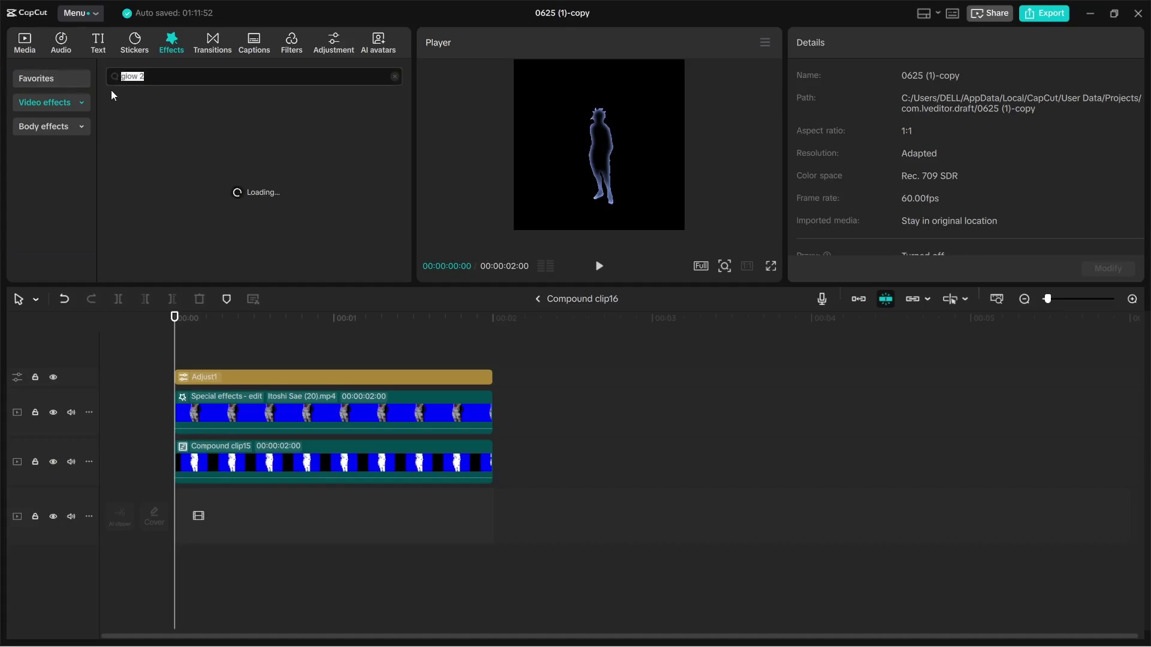
pyautogui.click(181, 70)
pyautogui.moveTo(109, 175)
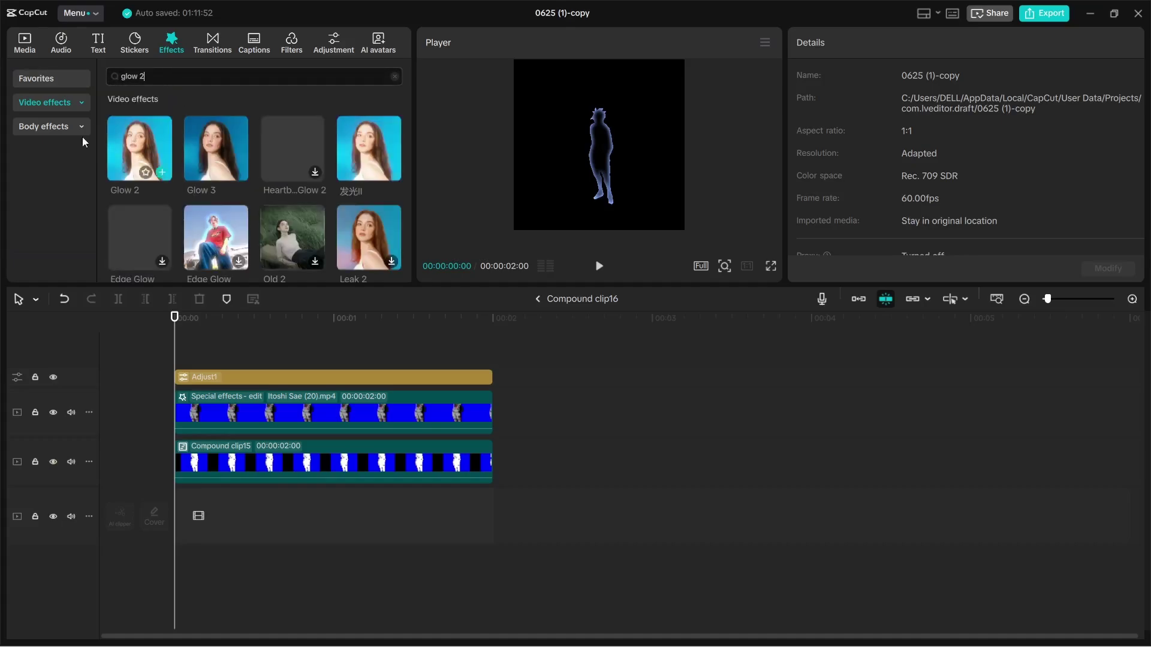
pyautogui.moveTo(127, 186); pyautogui.dragTo(120, 376)
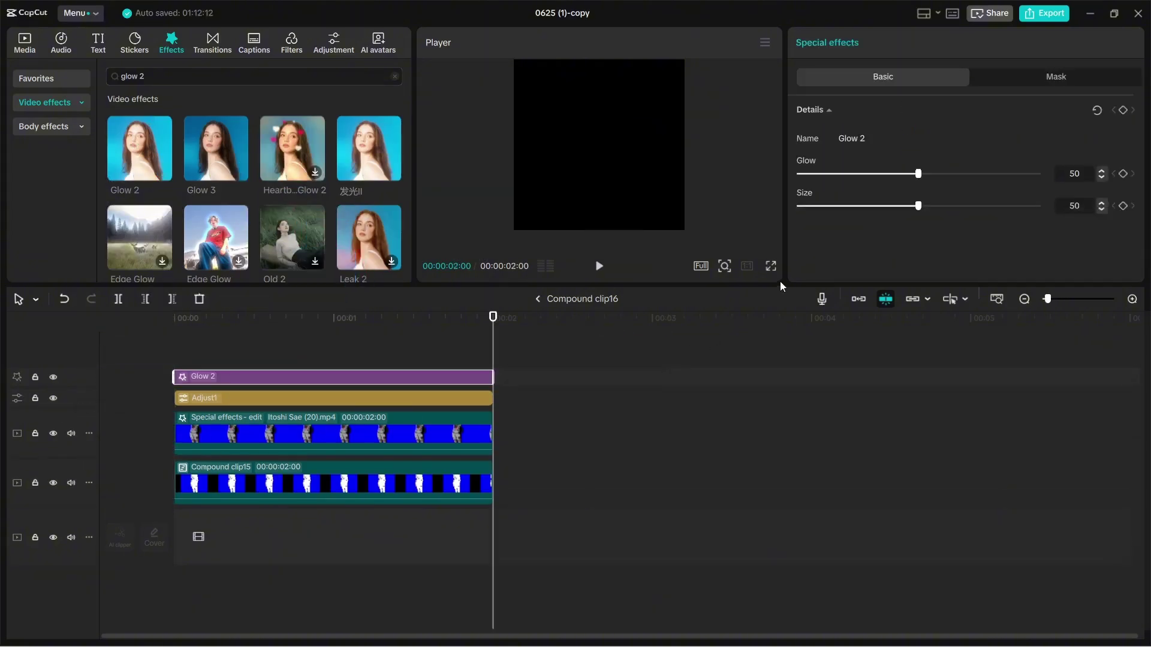
# - Set Glow and Size to 100 and paste a second Glow 2 copy
pyautogui.click(1038, 174)
pyautogui.click(1038, 205)
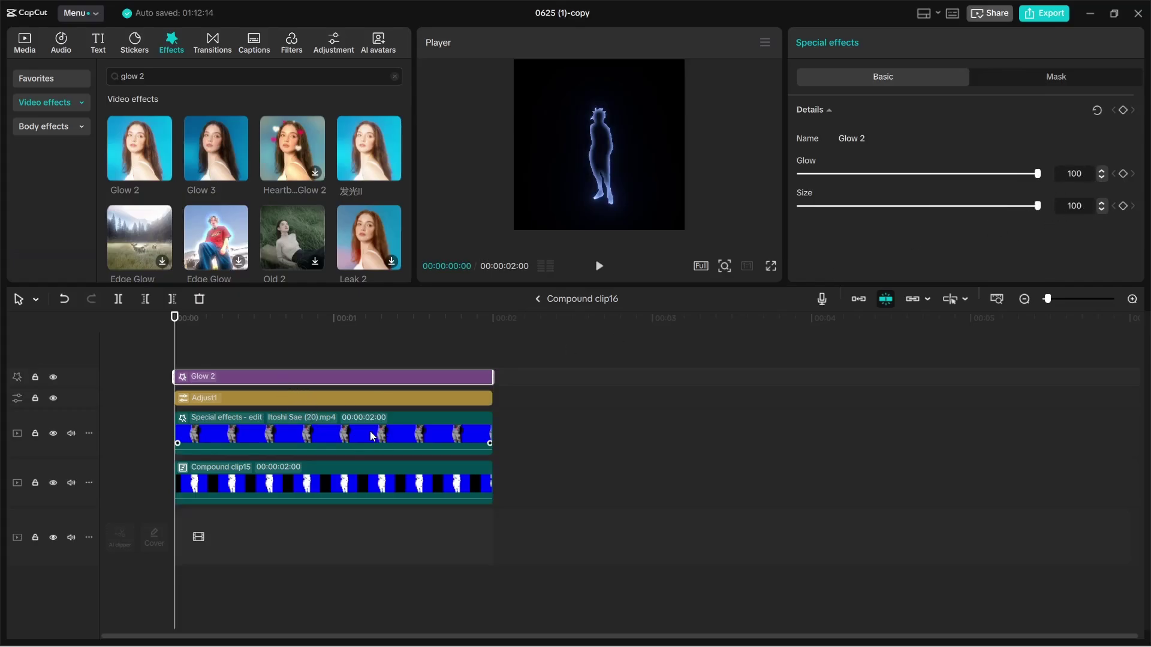
pyautogui.hotkey('ctrl', 'c')
pyautogui.hotkey('ctrl', 'v')
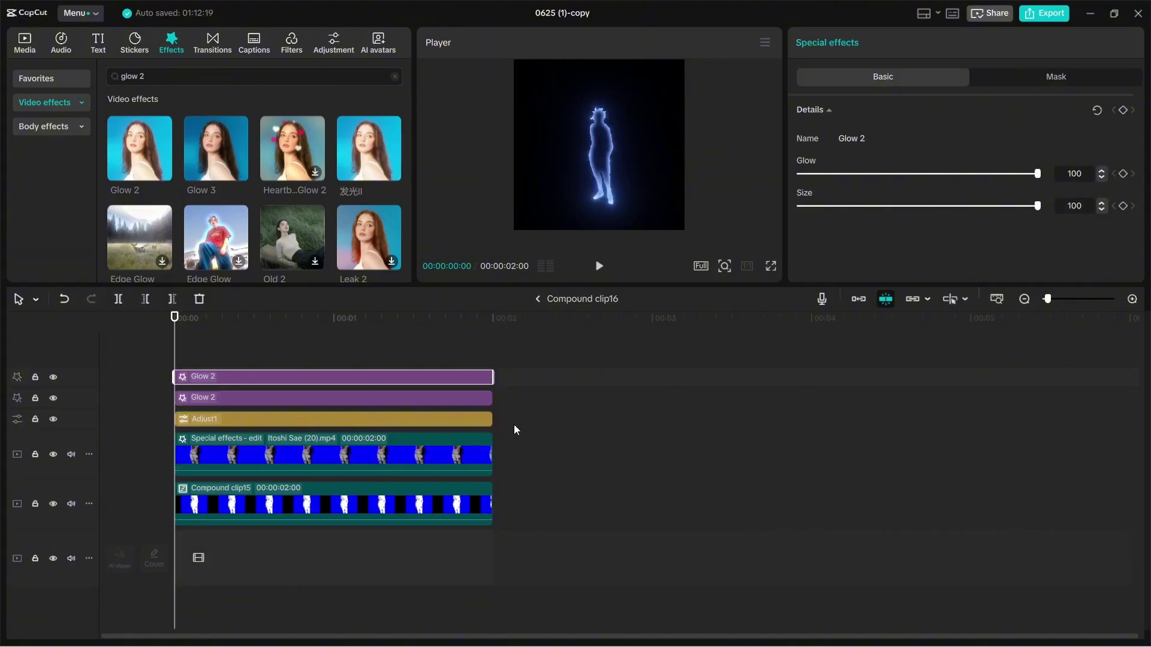
pyautogui.moveTo(517, 420); pyautogui.dragTo(457, 356)
pyautogui.moveTo(521, 396); pyautogui.dragTo(411, 340)
# - Preview the bright blue glowing silhouette full screen and return to the main timeline
pyautogui.click(408, 338)
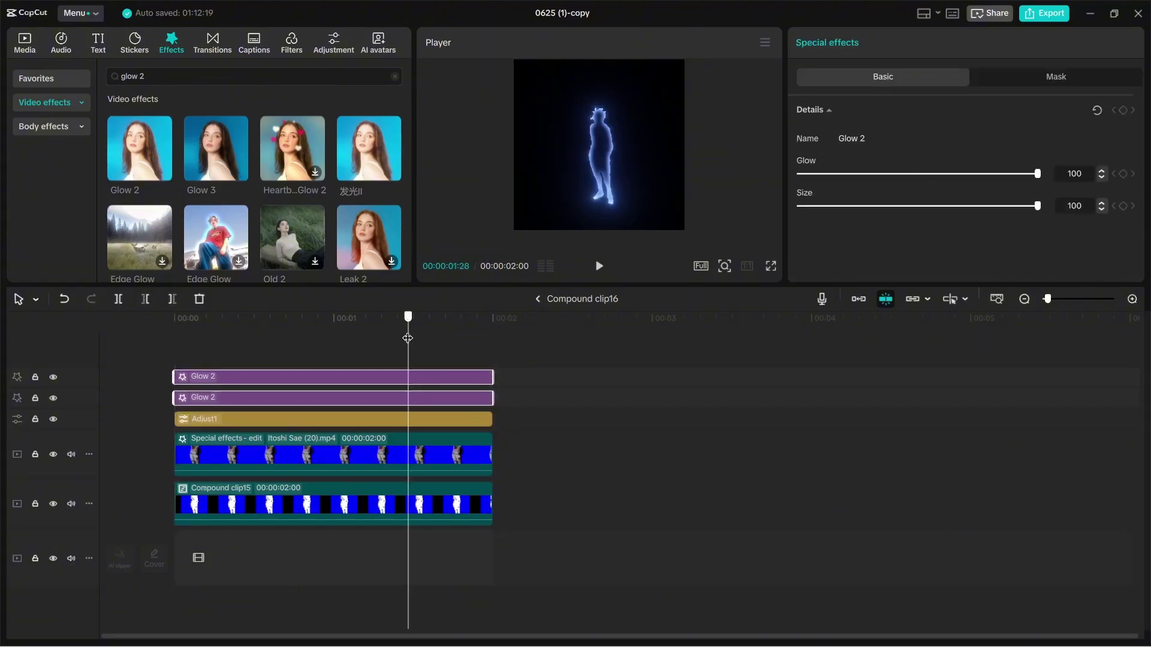
pyautogui.click(169, 357)
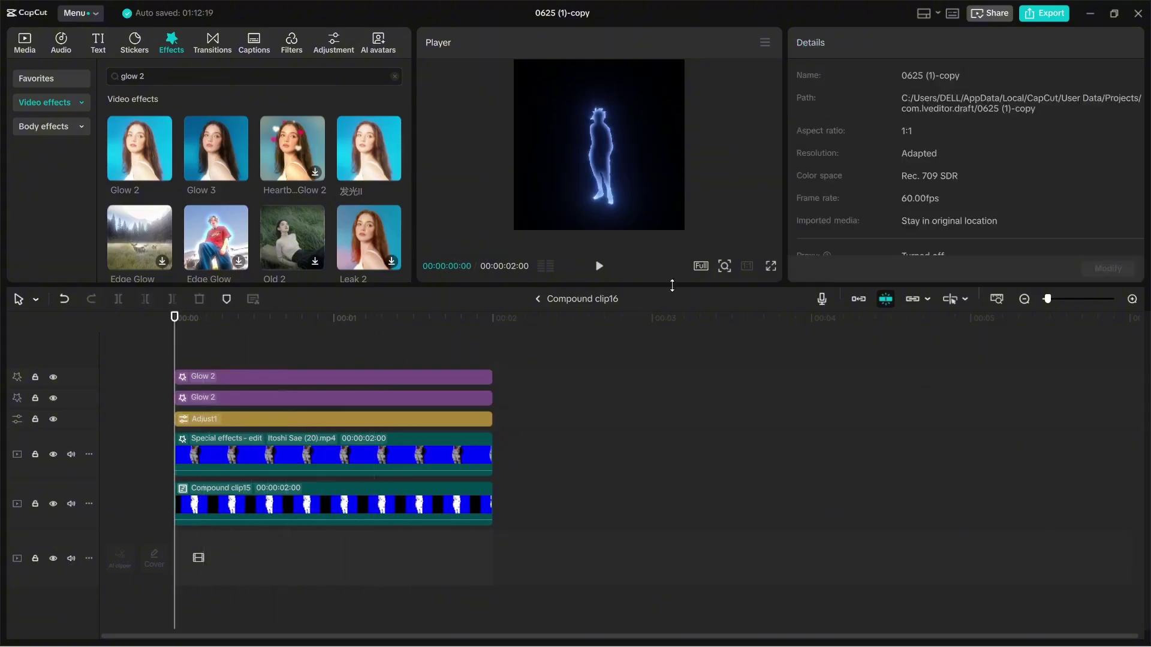
pyautogui.click(770, 266)
pyautogui.press('space')
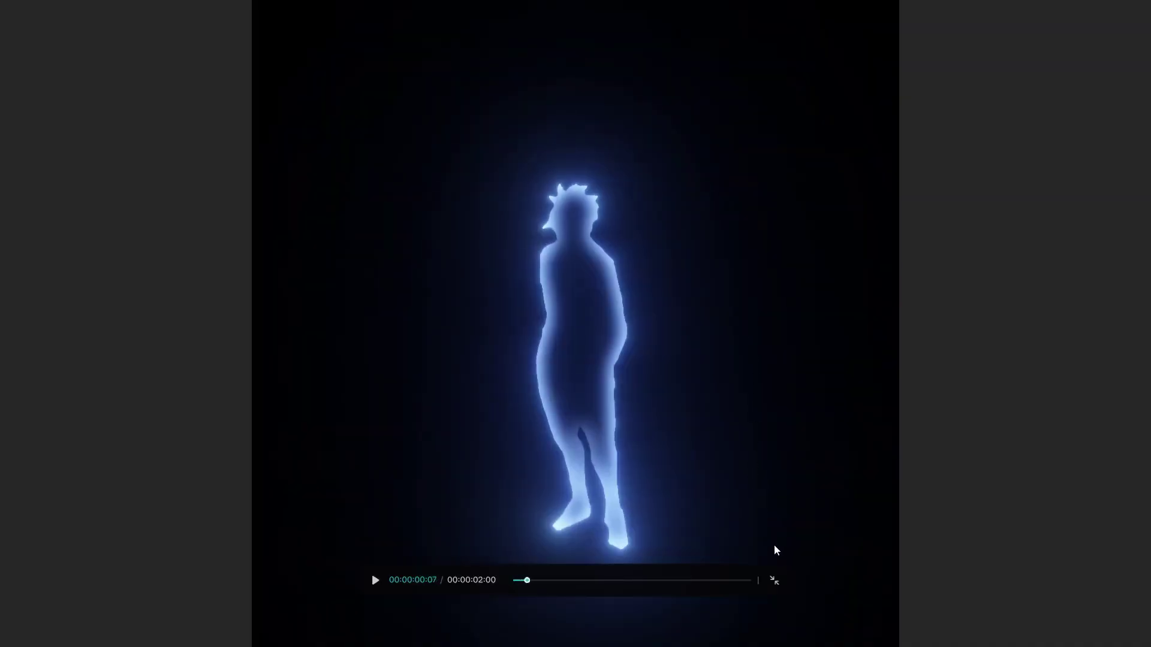
pyautogui.click(774, 580)
pyautogui.click(542, 301)
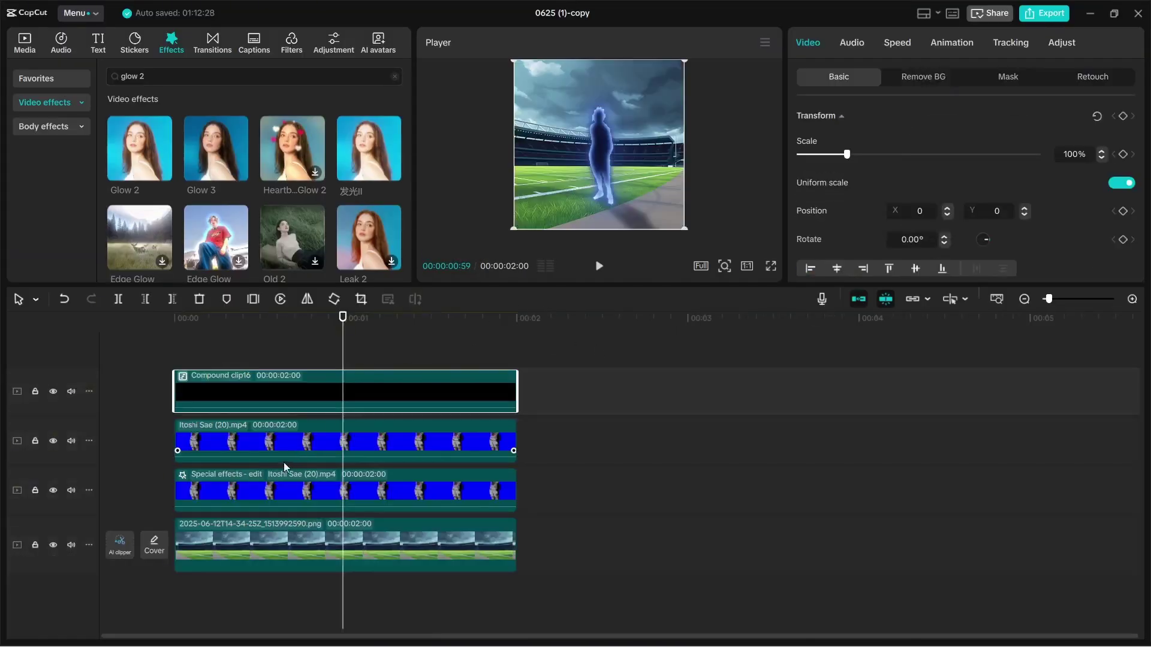
# - Set Compound clip16's blend mode to Screen and preview the glow over the stadium
pyautogui.click(229, 343)
pyautogui.click(258, 389)
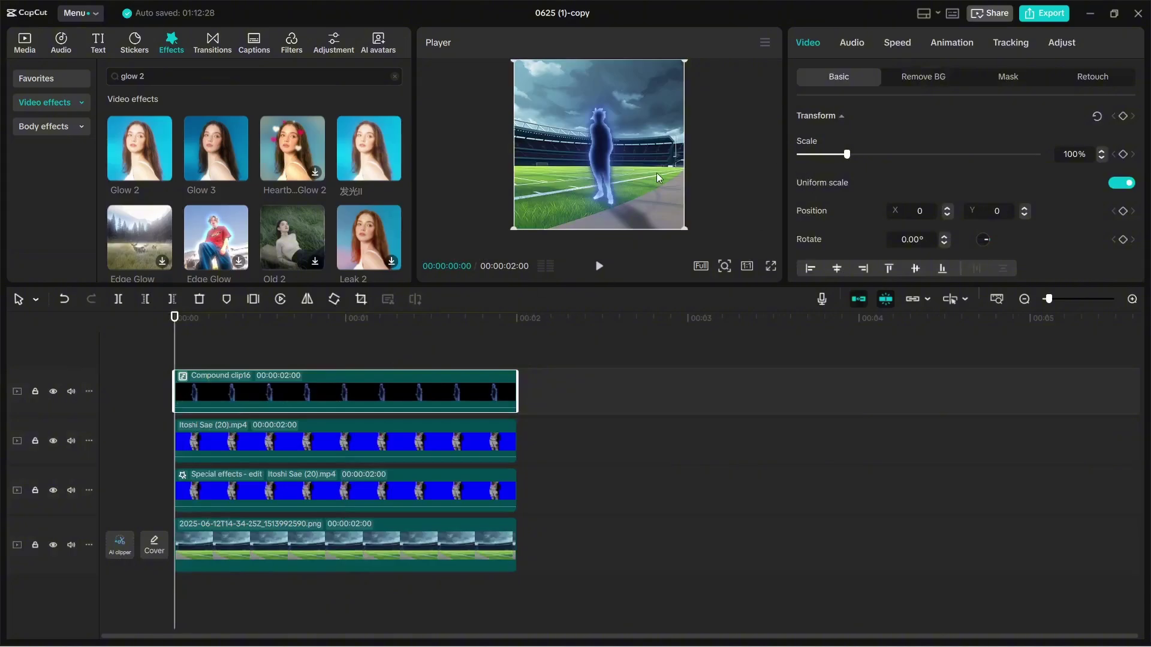
pyautogui.scroll(-5, 929, 214)
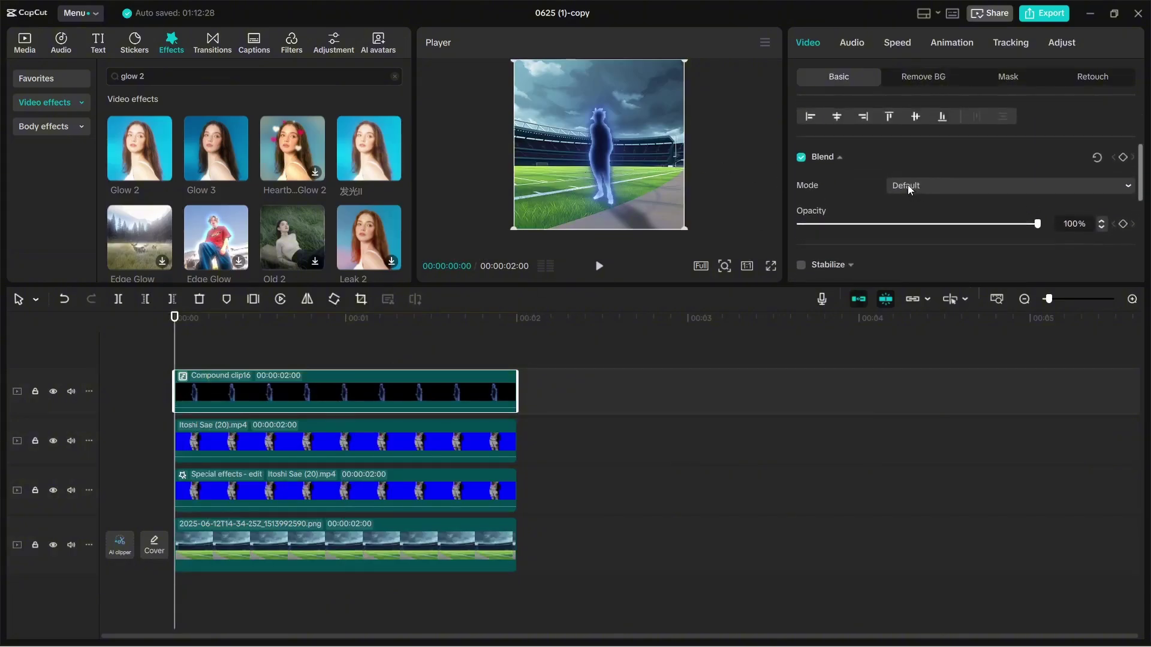
pyautogui.click(907, 185)
pyautogui.click(924, 260)
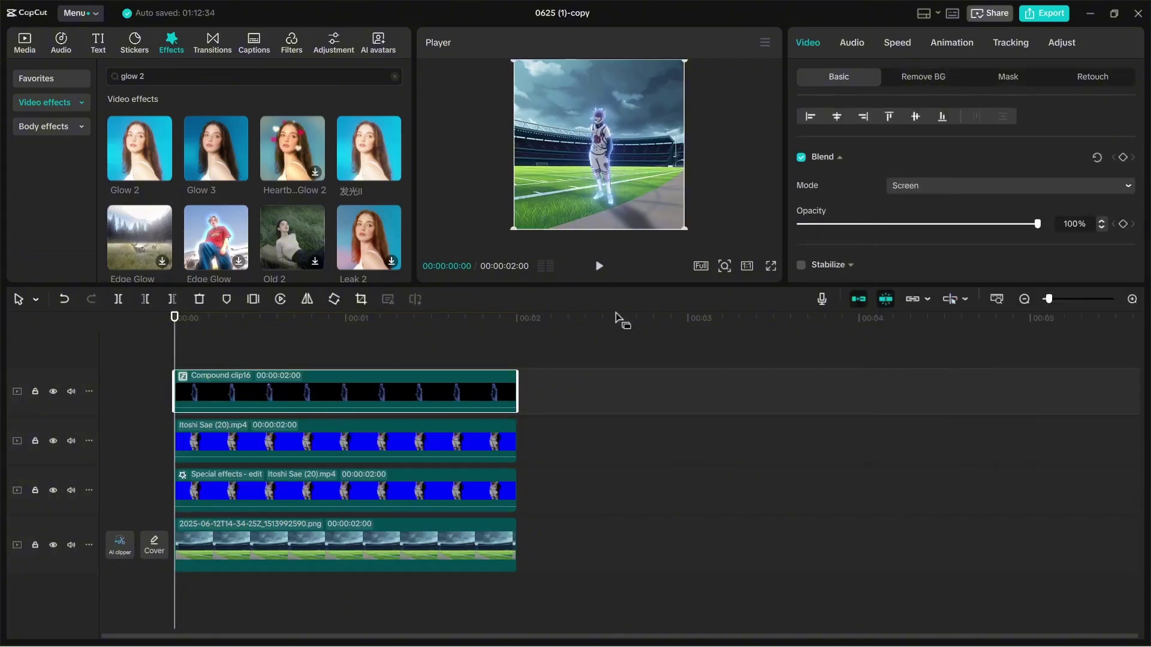
pyautogui.click(236, 354)
pyautogui.click(771, 266)
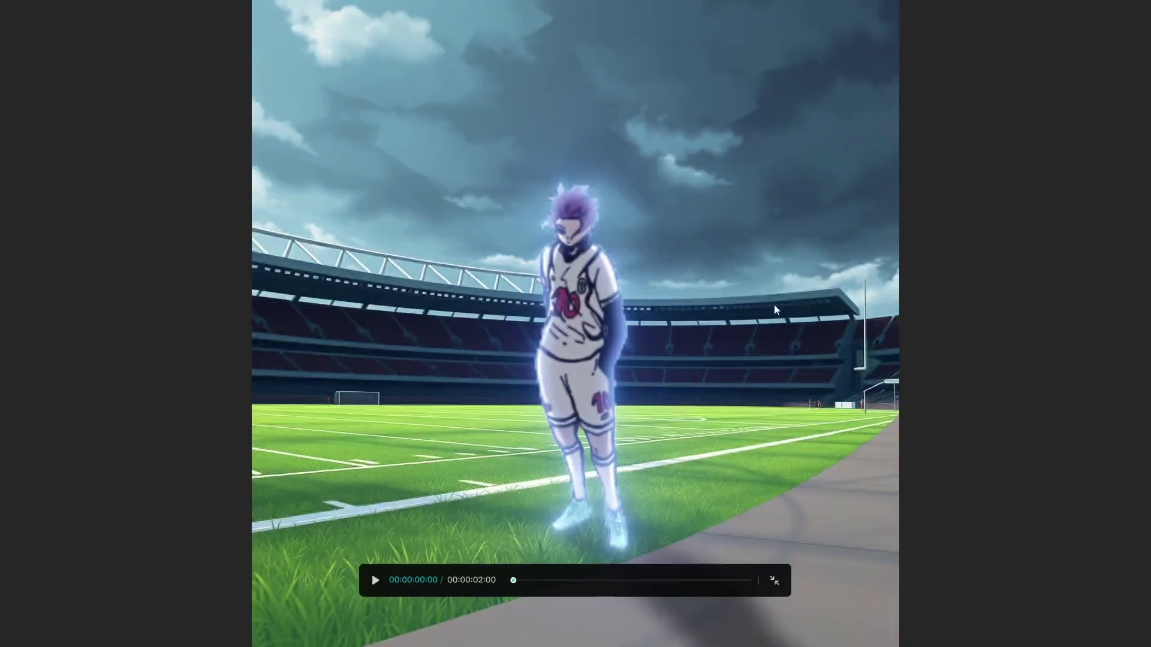
pyautogui.press('space')
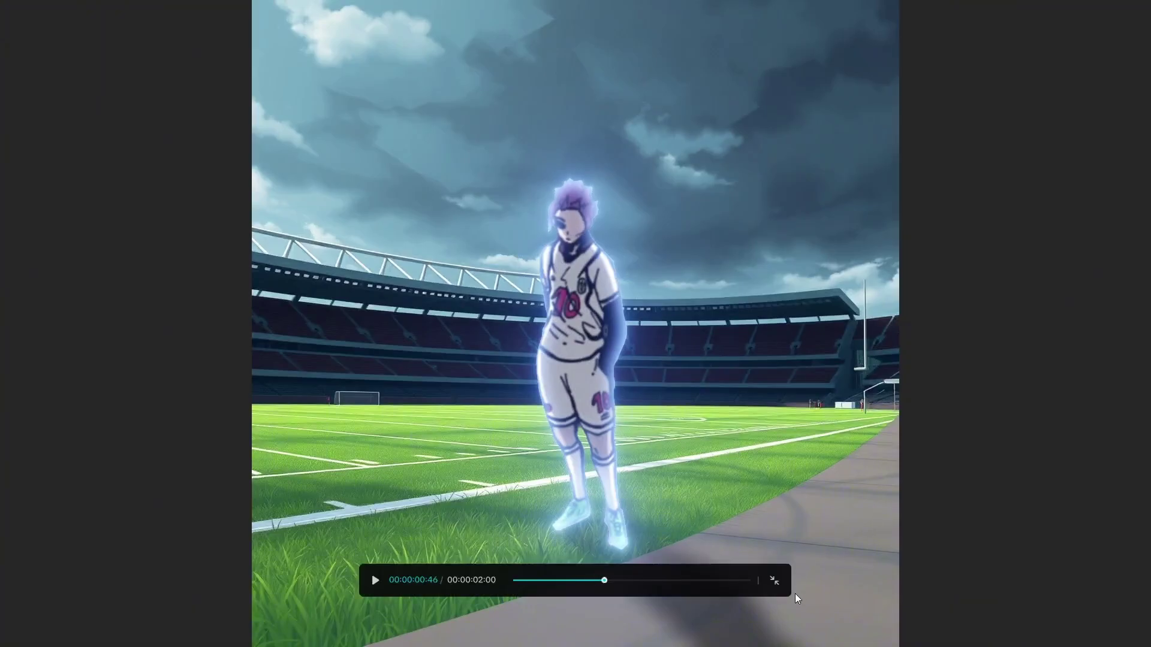
pyautogui.click(775, 583)
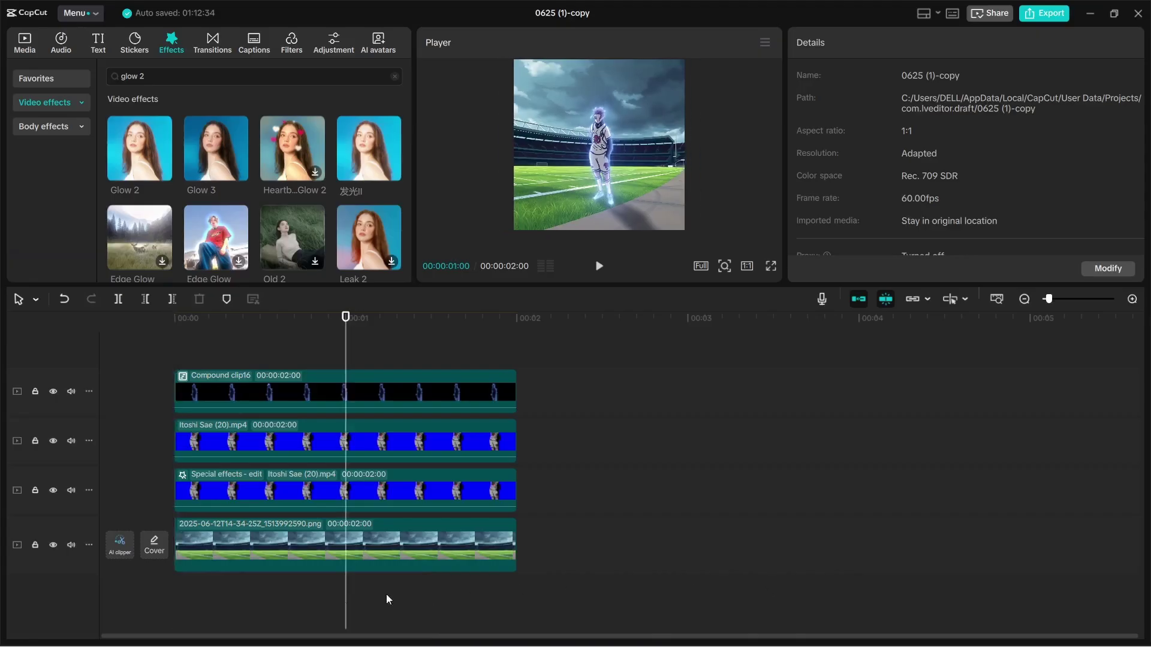
# - Add a Split mask to Compound clip16 rotated -75° with feather 75
pyautogui.click(351, 404)
pyautogui.click(1004, 81)
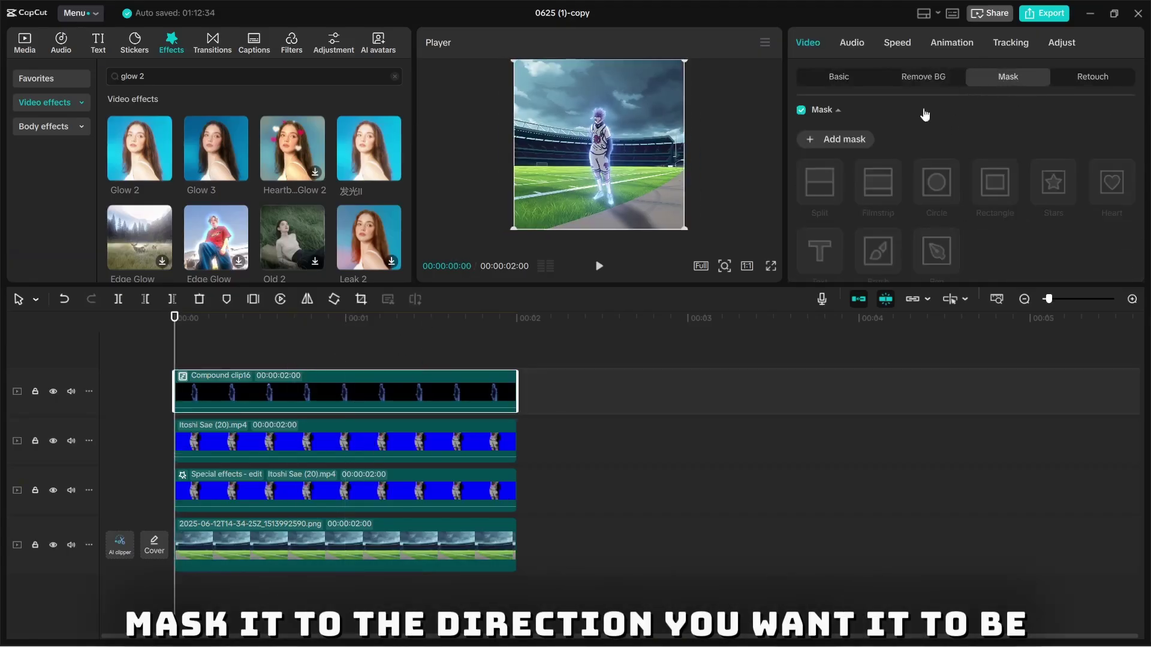
pyautogui.click(837, 141)
pyautogui.click(820, 192)
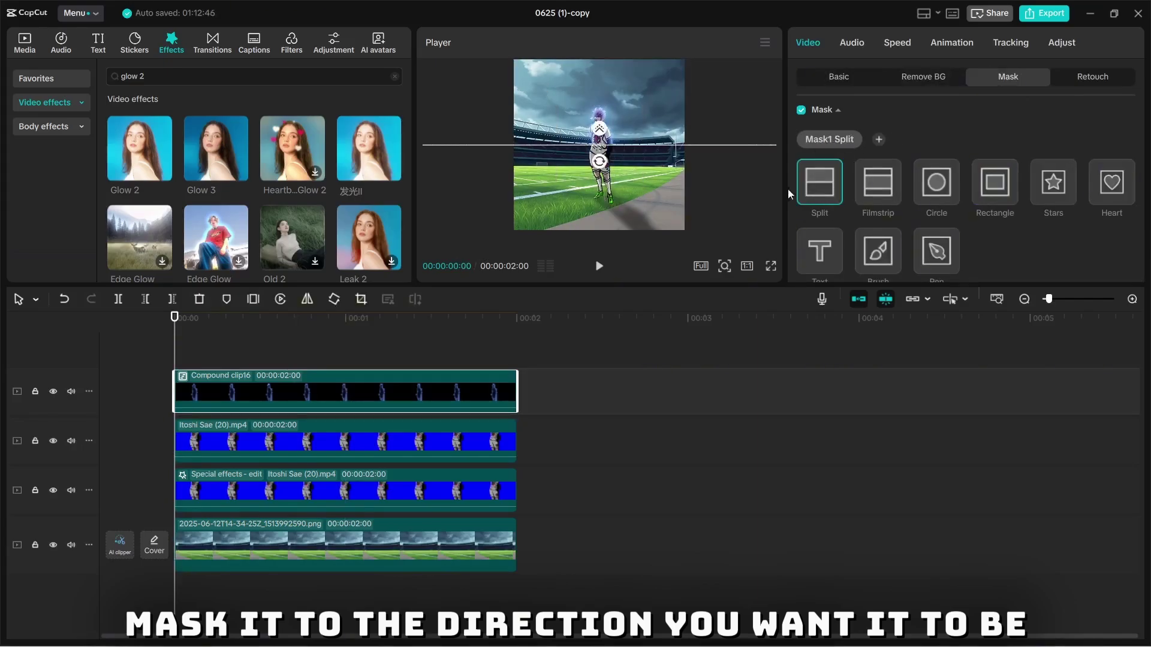
pyautogui.scroll(-4, 951, 223)
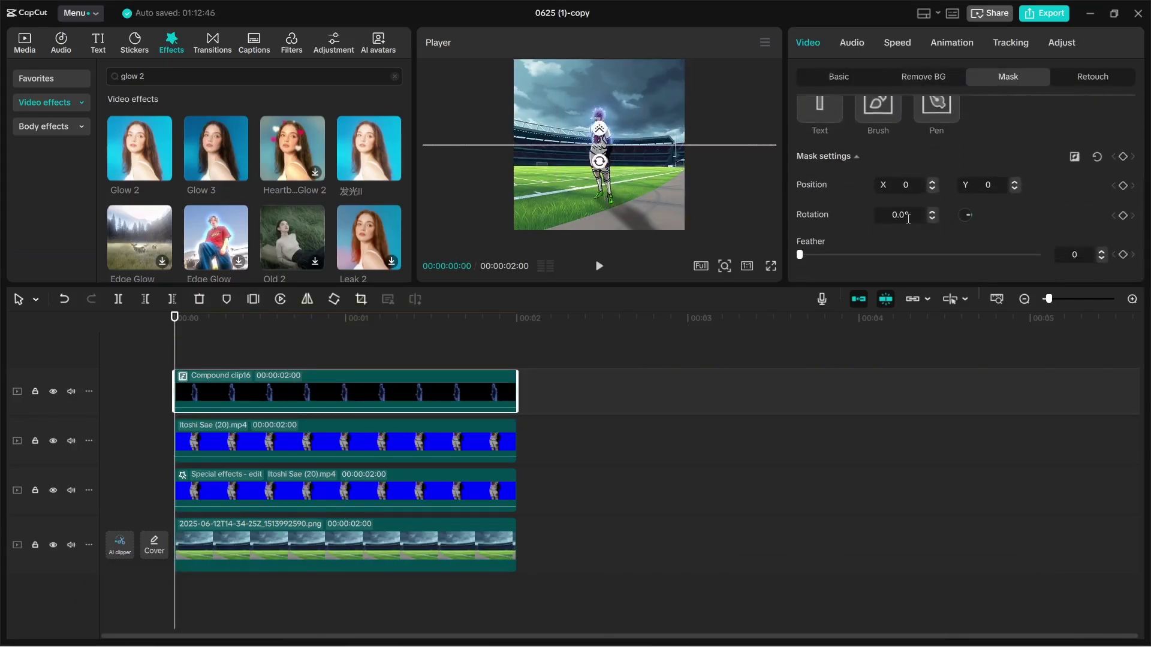
pyautogui.click(899, 215)
pyautogui.write('-75')
pyautogui.press('Return')
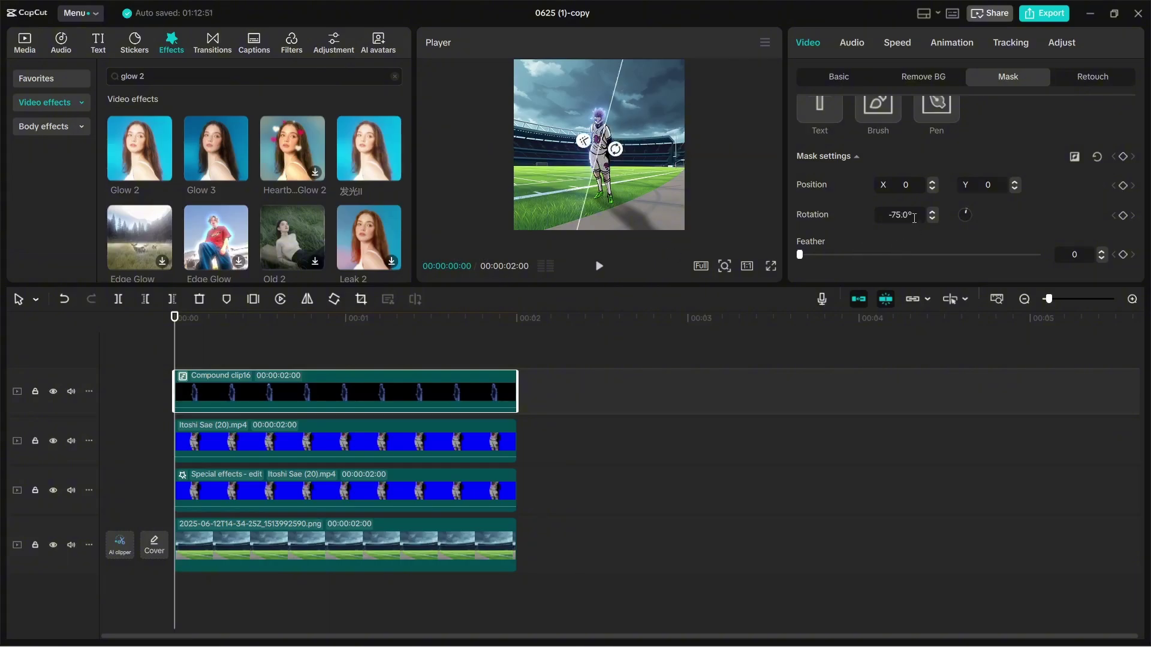
pyautogui.moveTo(799, 255); pyautogui.dragTo(981, 278)
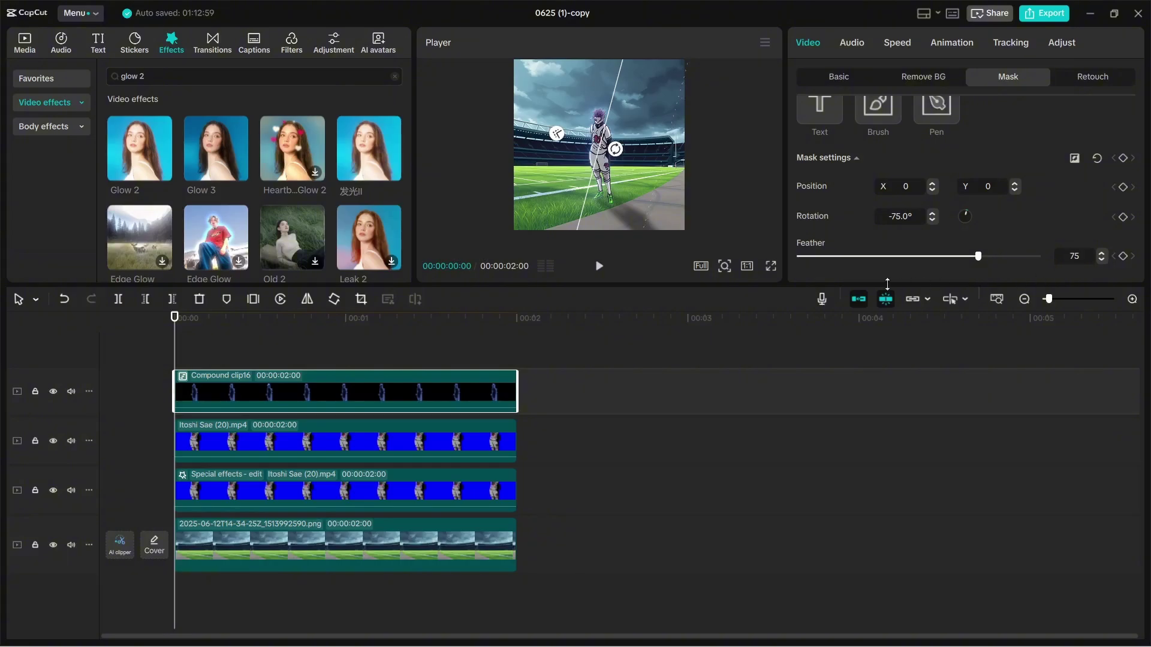
# - Preview the partially masked blue glow full screen, then reselect the glow clip
pyautogui.click(630, 340)
pyautogui.click(772, 267)
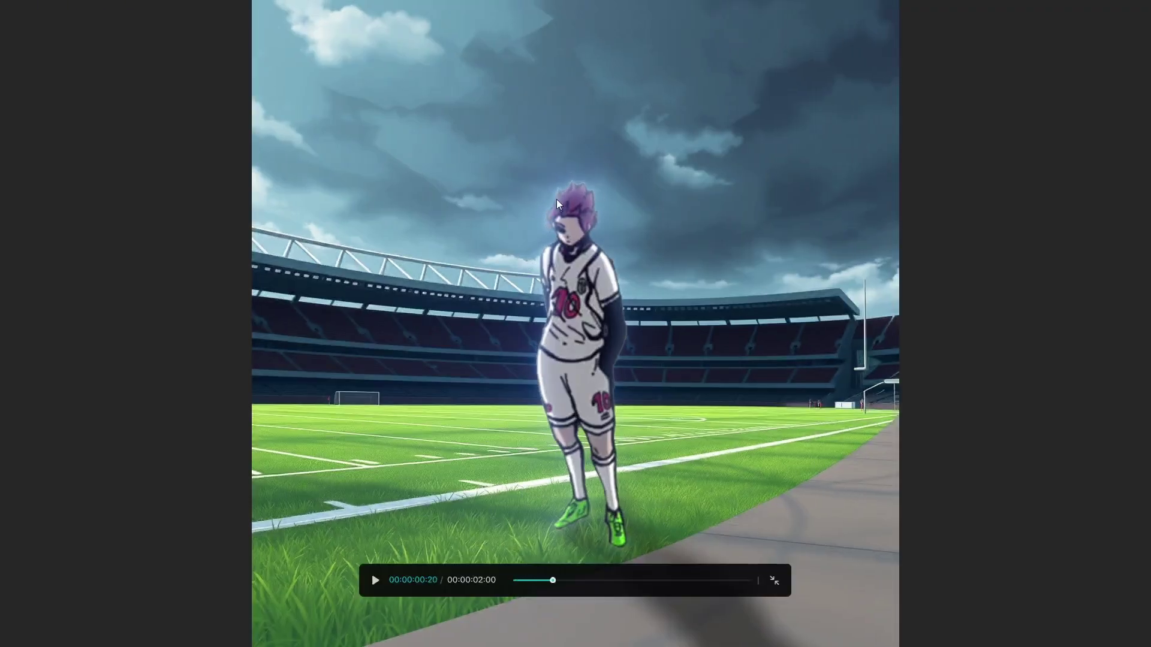
pyautogui.moveTo(742, 575)
pyautogui.click(774, 581)
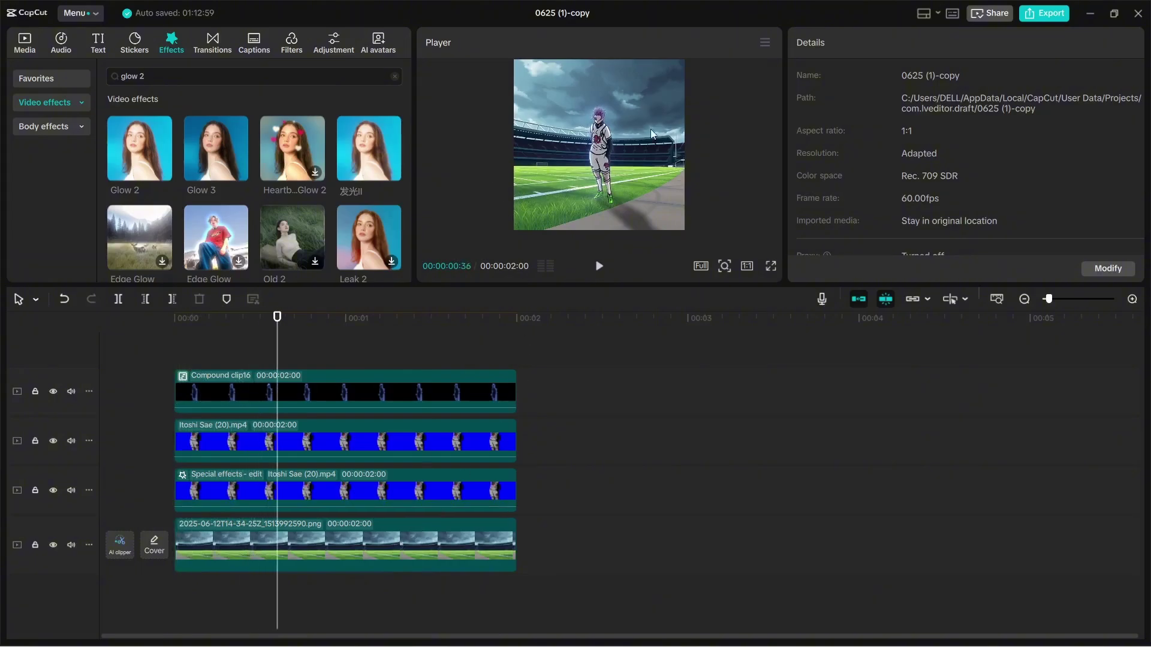
pyautogui.click(174, 318)
pyautogui.moveTo(207, 394)
pyautogui.mouseDown()
pyautogui.moveTo(227, 394)
pyautogui.moveTo(212, 397)
pyautogui.mouseUp()
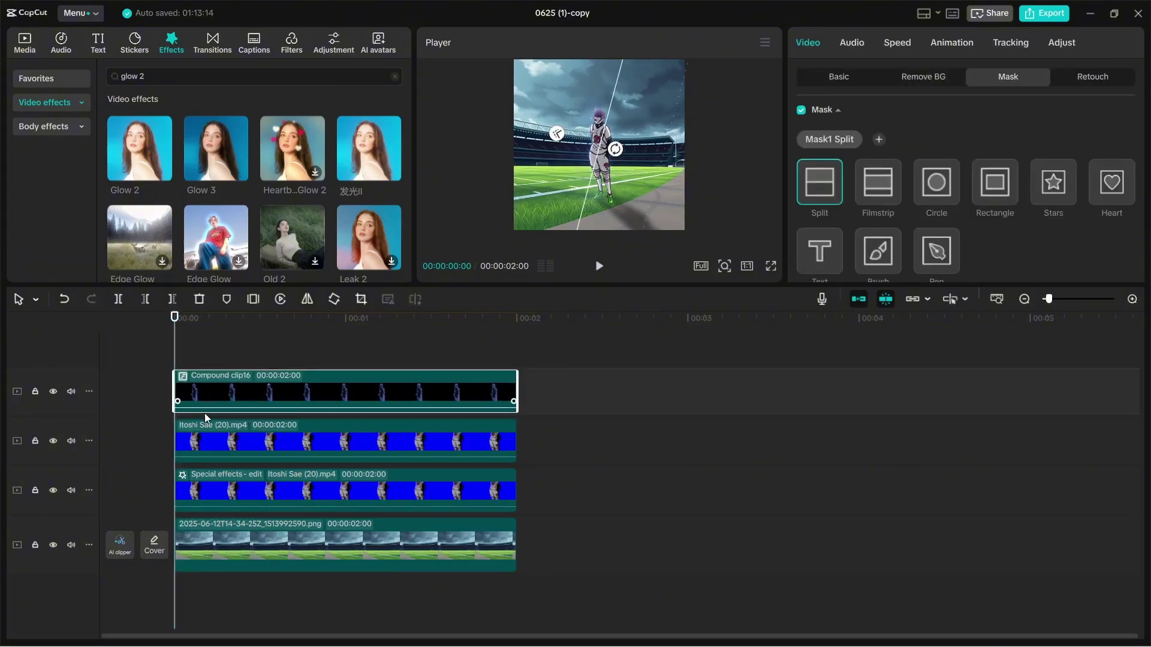
# - Duplicate the glow compound clip as Compound clip17 on a new top track
pyautogui.hotkey('ctrl', 'c')
pyautogui.hotkey('ctrl', 'v')
pyautogui.click(228, 350)
pyautogui.click(378, 388)
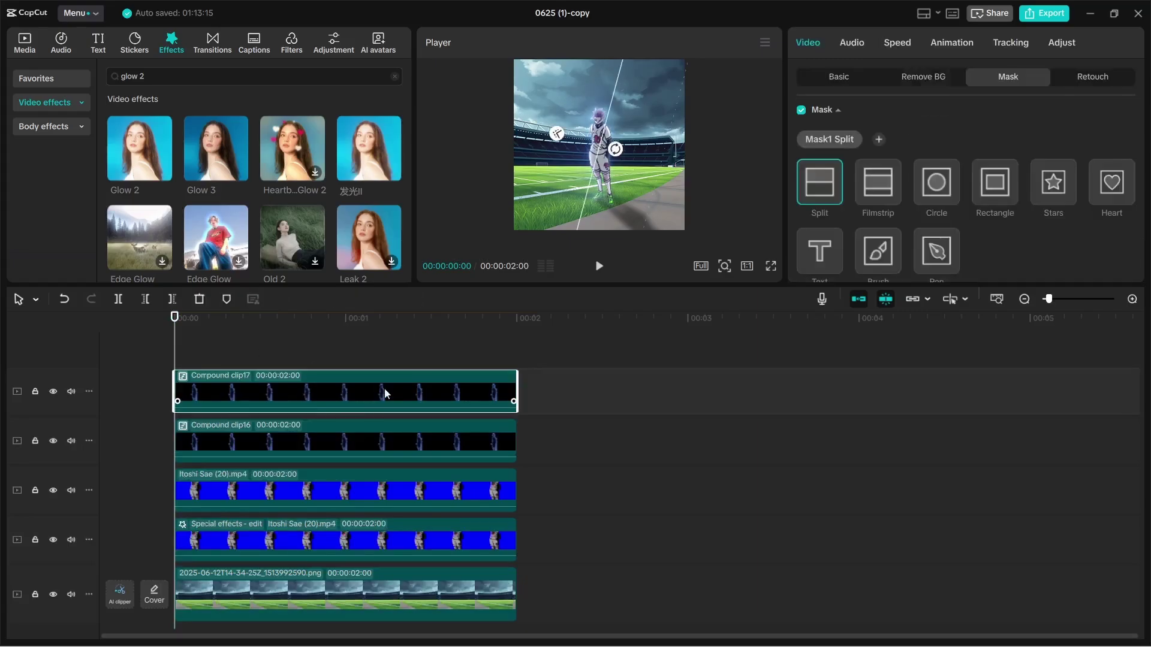
# - Inside Compound clip16, delete the Effect: Blur clip
pyautogui.click(289, 446)
pyautogui.doubleClick(272, 444)
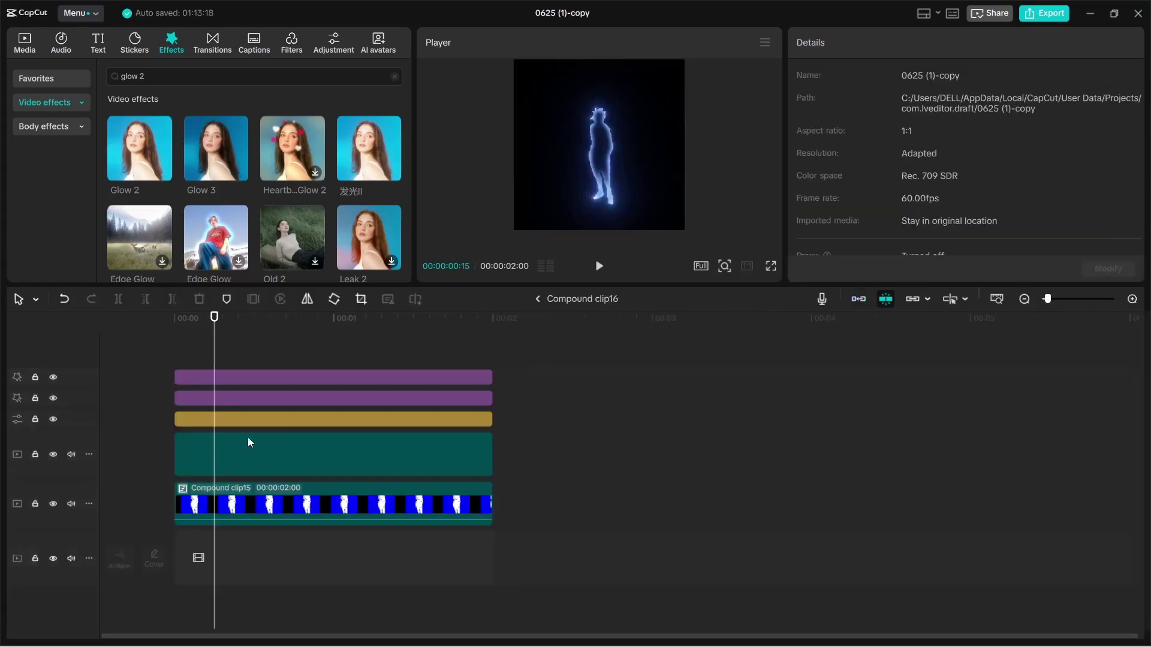
pyautogui.click(285, 444)
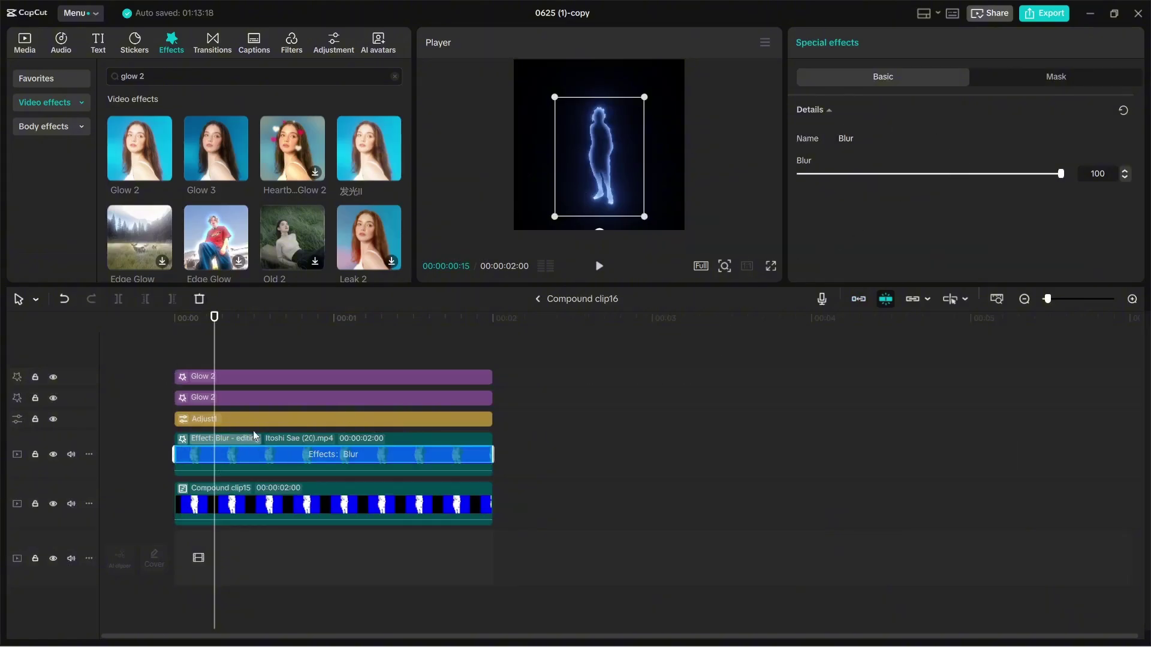
pyautogui.click(199, 298)
# - Shift the inner player clip to Position X 7 and preview the glowing outline
pyautogui.click(273, 452)
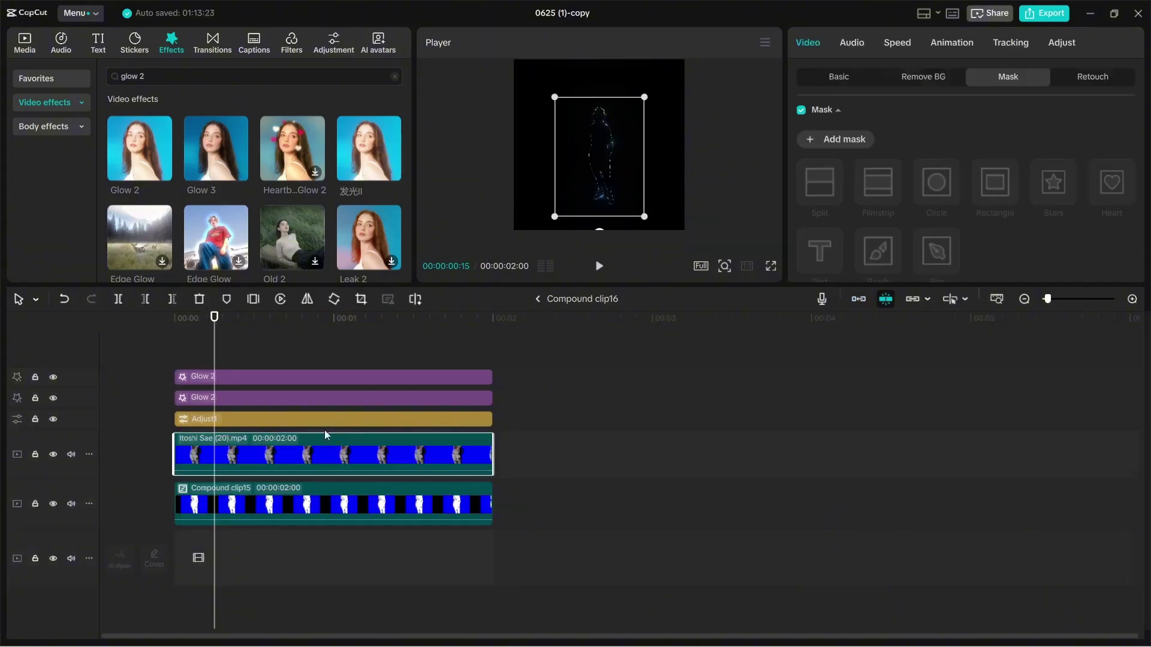
pyautogui.click(834, 81)
pyautogui.click(771, 268)
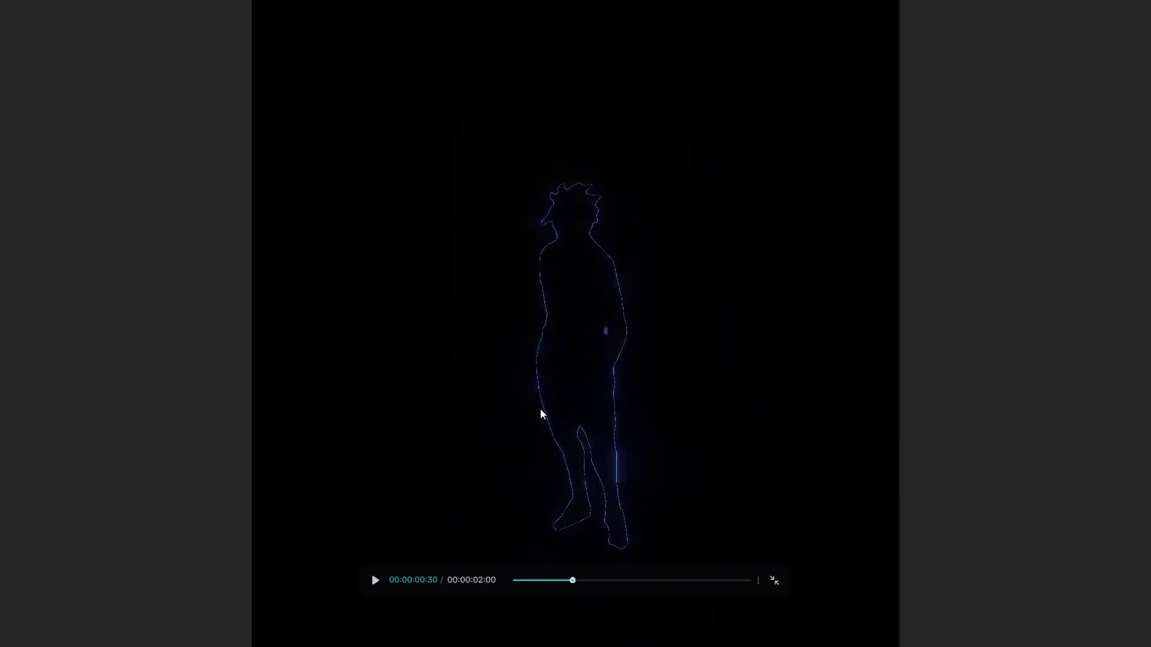
pyautogui.click(774, 581)
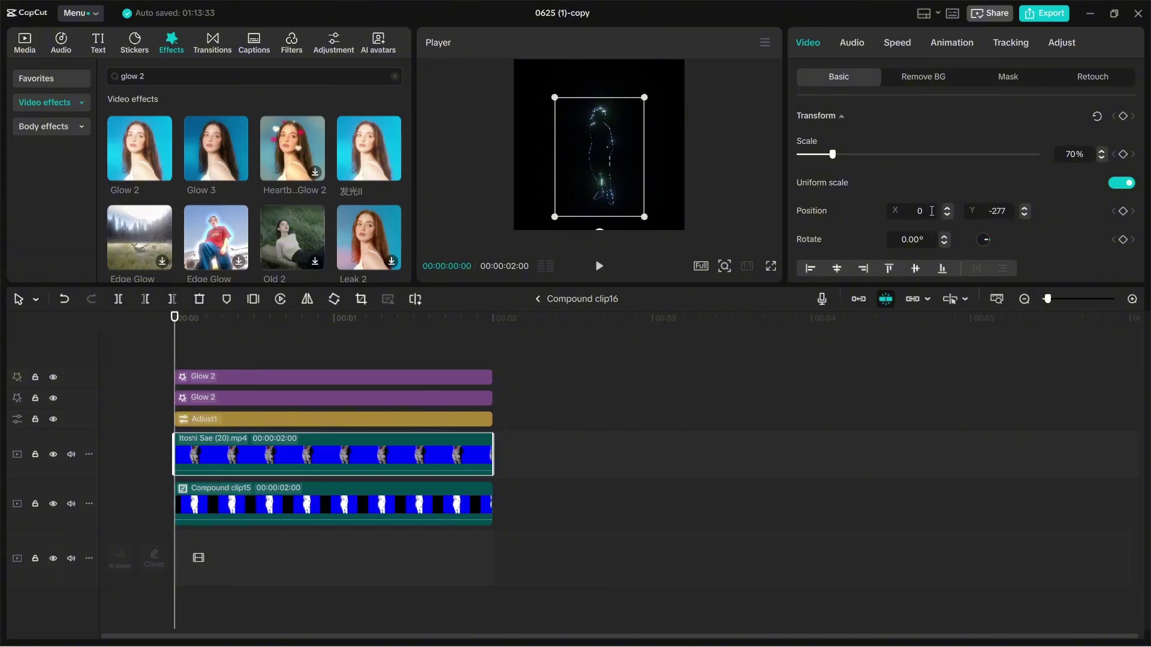
pyautogui.write('7')
pyautogui.press('Return')
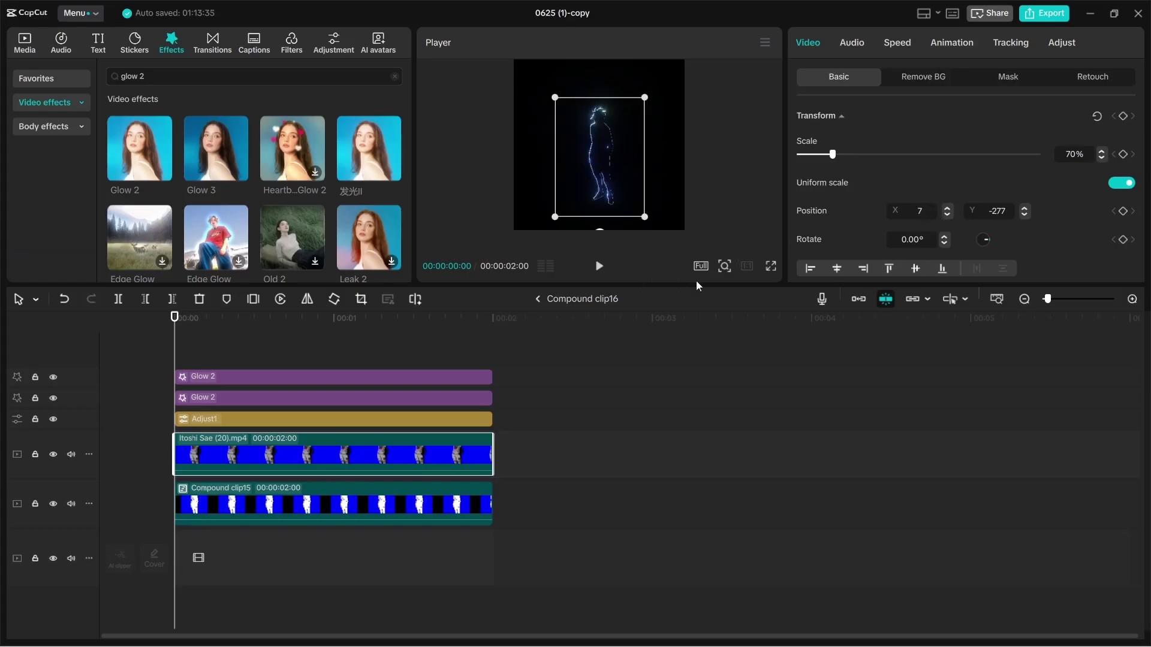
pyautogui.click(771, 266)
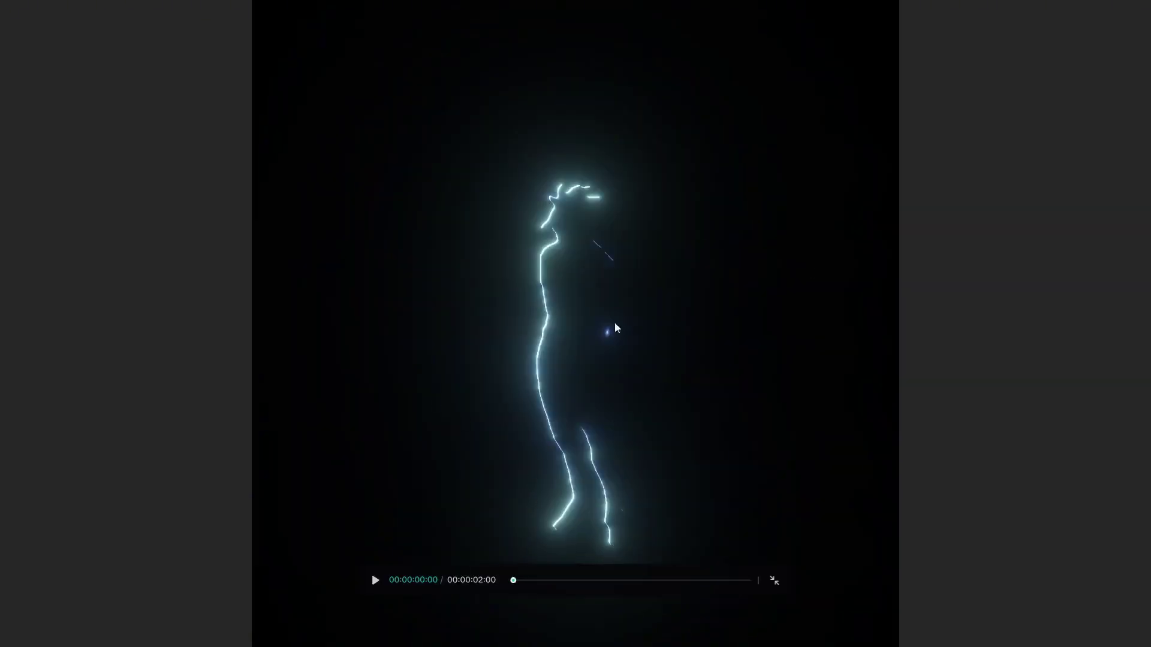
pyautogui.click(770, 583)
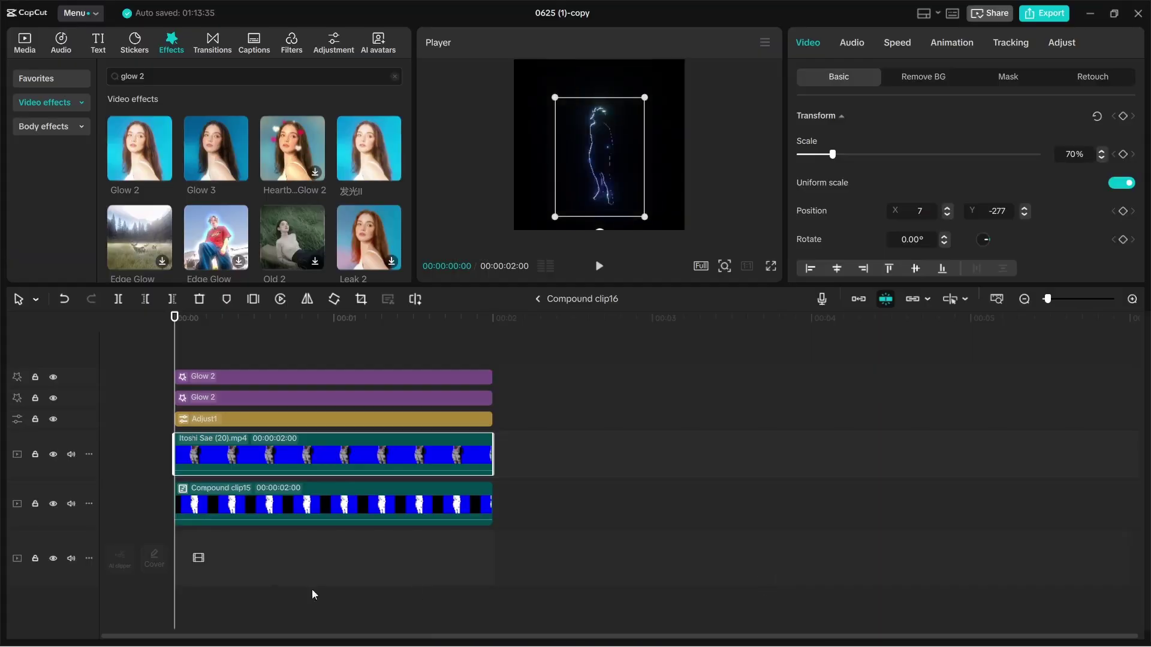
pyautogui.click(264, 591)
pyautogui.press('Right')
pyautogui.press('Right')
pyautogui.press('Right')
pyautogui.press('Right')
pyautogui.press('Right')
pyautogui.press('Right')
pyautogui.press('Right')
pyautogui.press('Right')
pyautogui.press('Right')
pyautogui.press('Right')
pyautogui.press('Right')
pyautogui.press('Right')
pyautogui.press('Right')
pyautogui.press('Right')
pyautogui.press('Right')
pyautogui.press('Right')
pyautogui.press('Right')
pyautogui.press('Right')
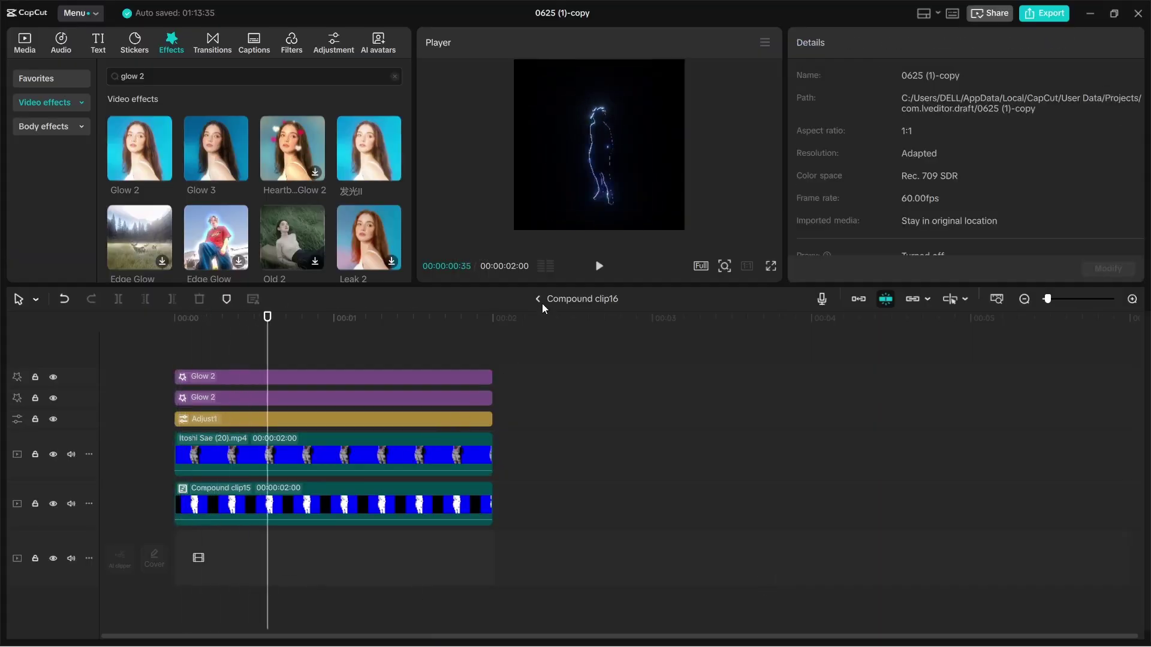
pyautogui.click(536, 299)
# - Preview the blue-outlined player full screen, then show the BG & Compo Stuff media folder
pyautogui.click(267, 341)
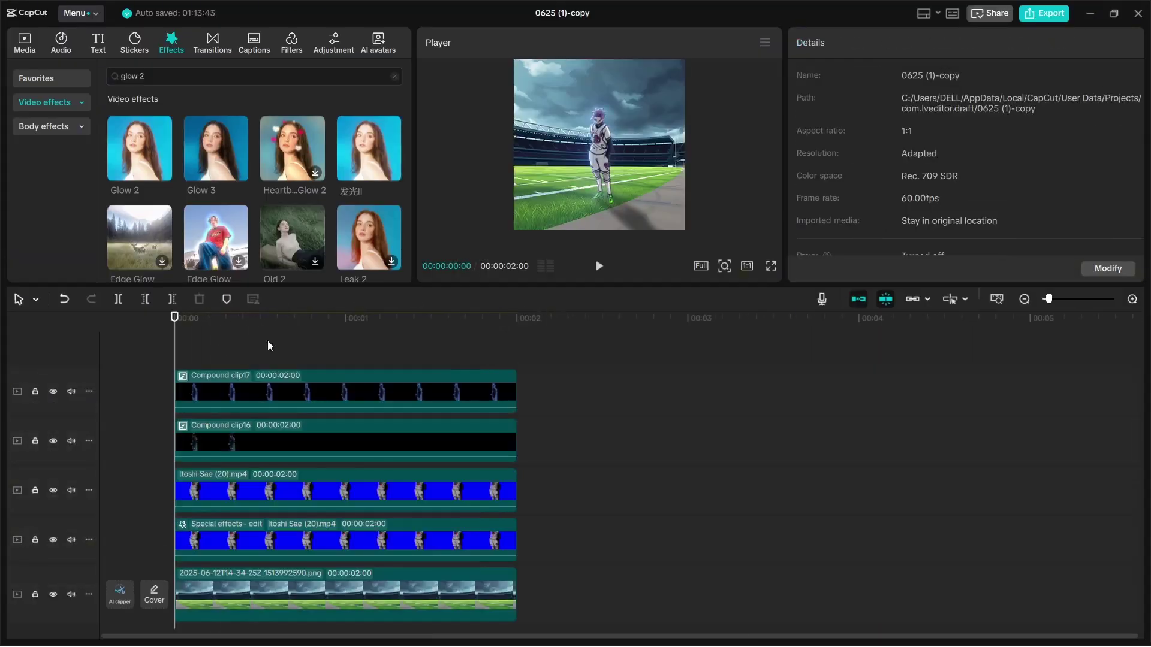
pyautogui.click(771, 266)
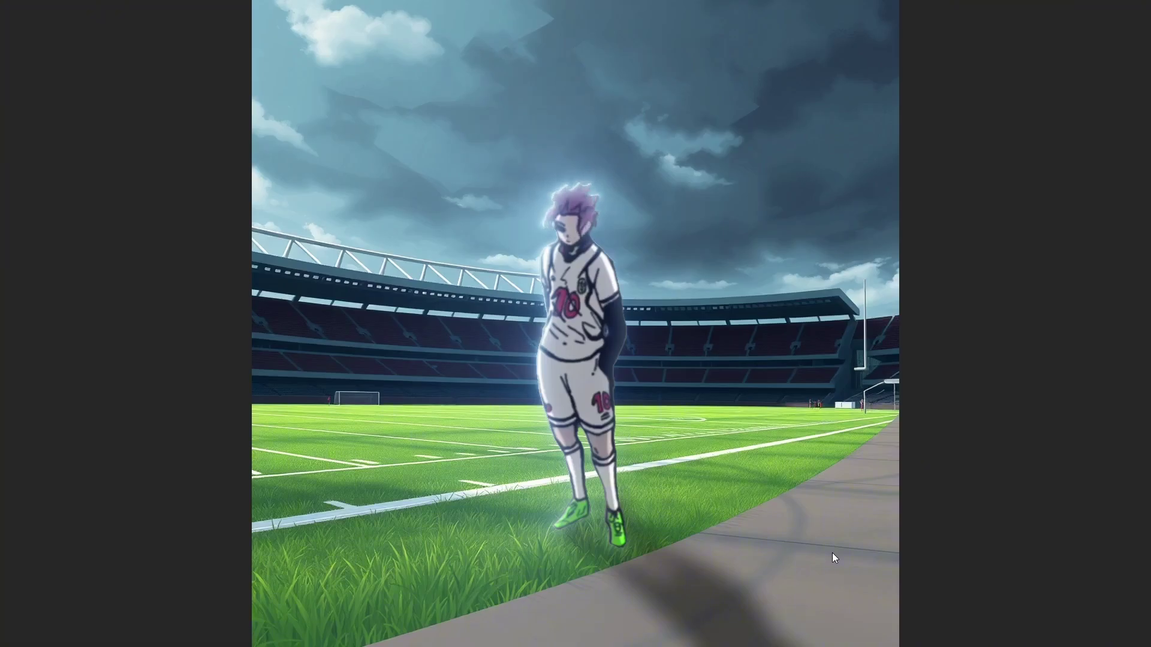
pyautogui.click(770, 580)
pyautogui.scroll(-1, 372, 594)
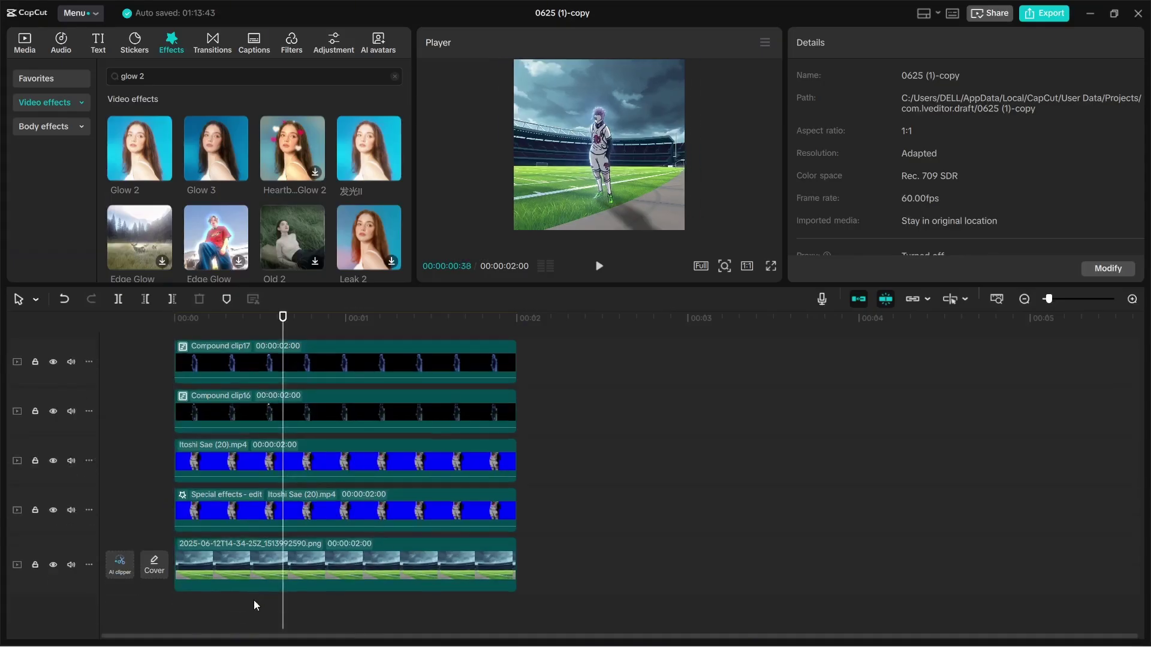
pyautogui.click(221, 611)
pyautogui.moveTo(220, 611); pyautogui.dragTo(64, 601)
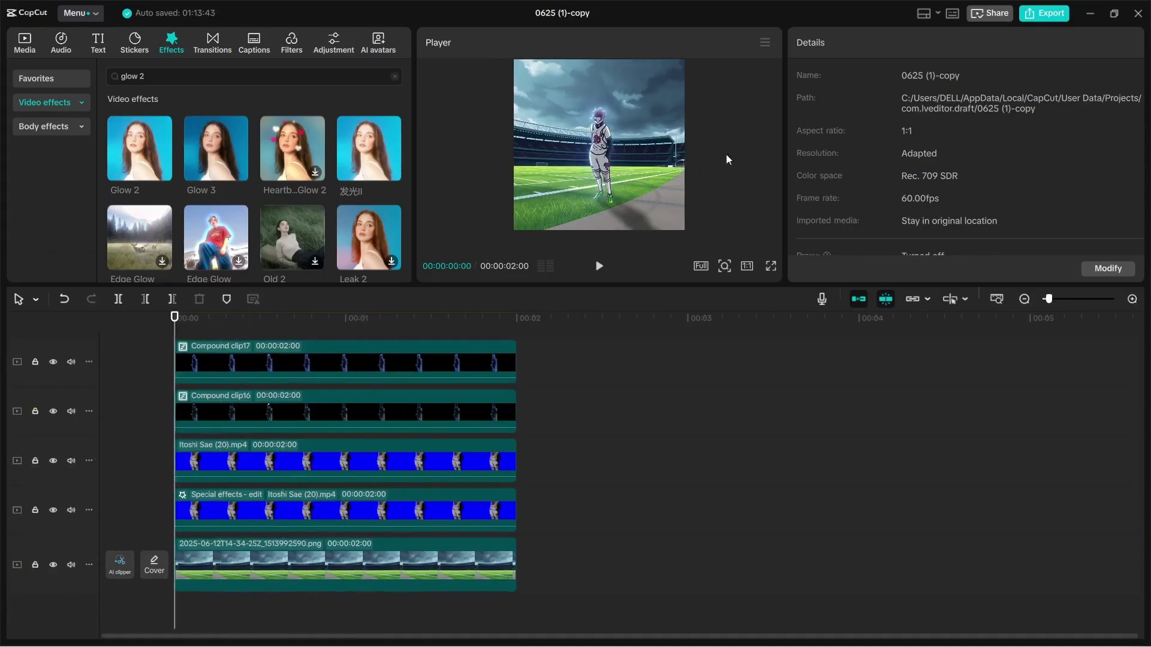
pyautogui.click(25, 43)
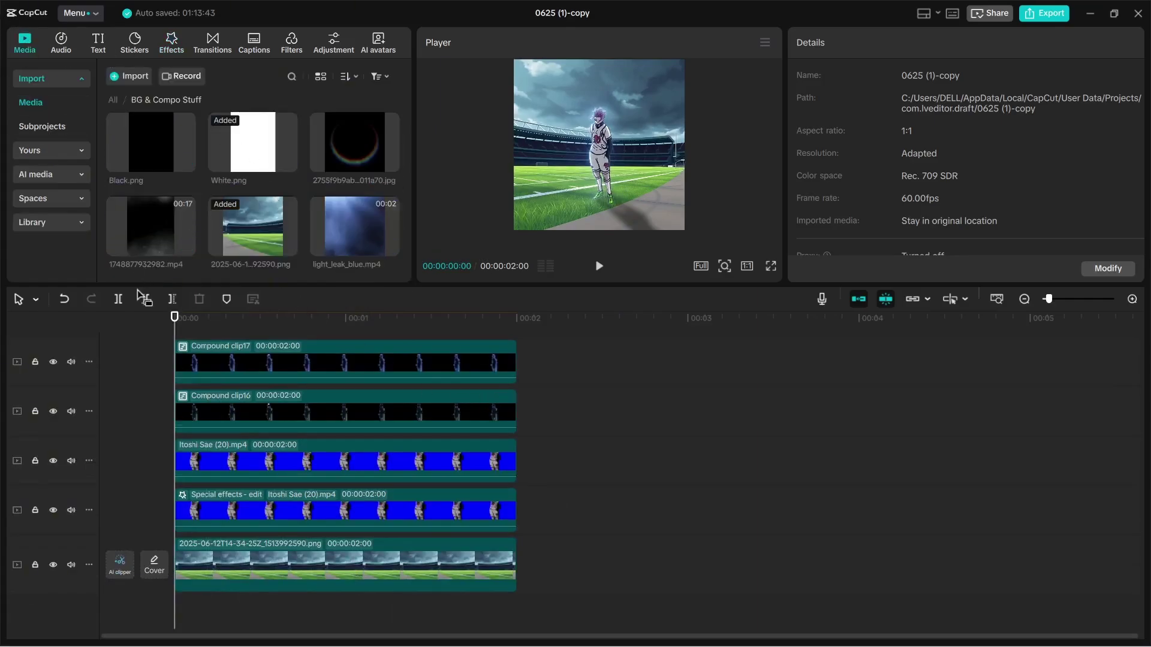
# - Place 1748877932982.mp4 on a new top track and trim it to 2 seconds
pyautogui.click(170, 226)
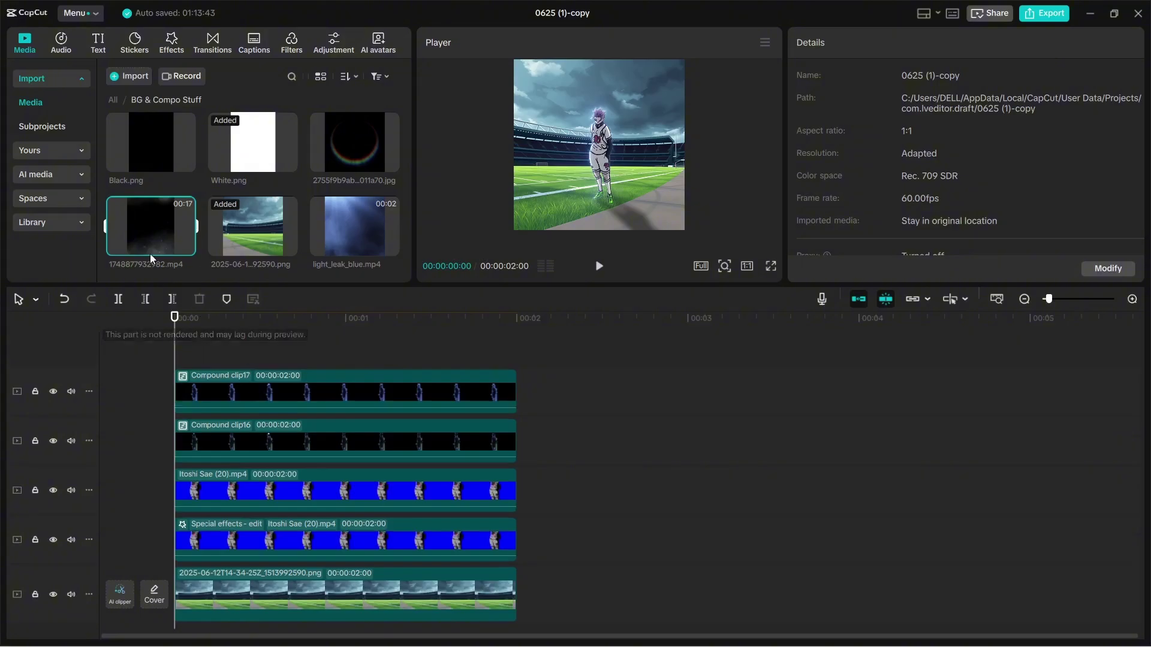
pyautogui.moveTo(150, 253); pyautogui.dragTo(258, 347)
pyautogui.click(534, 455)
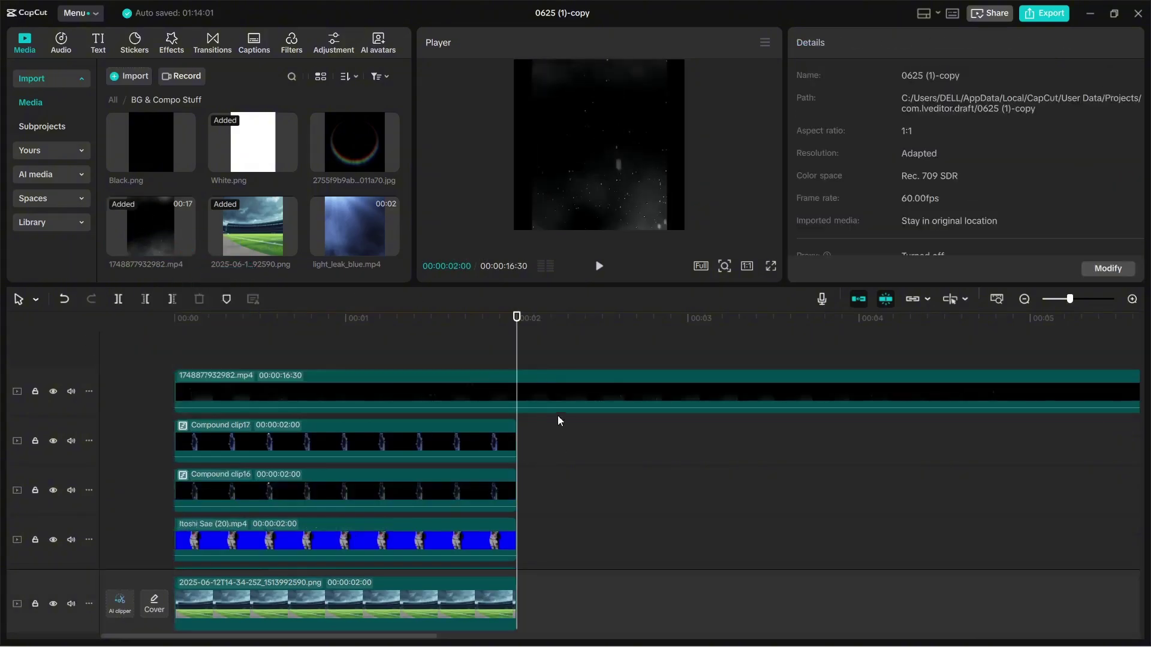
pyautogui.click(530, 402)
pyautogui.press('w')
pyautogui.press('Home')
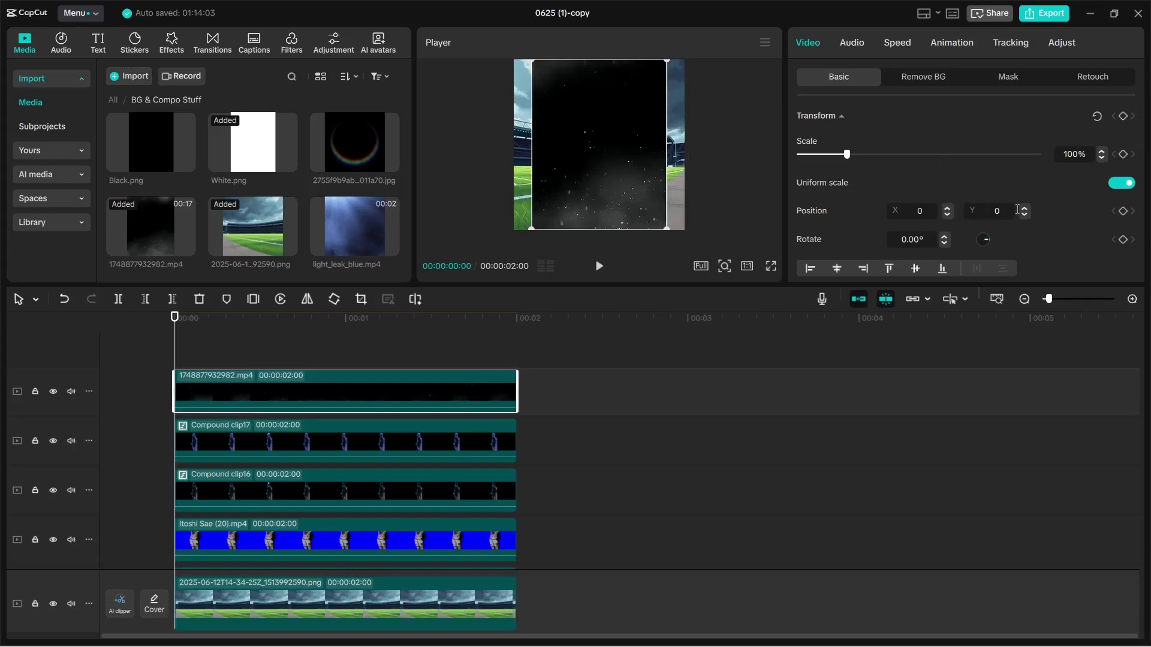
# - Turn off uniform scale and widen the dust clip to 127%
pyautogui.click(1121, 183)
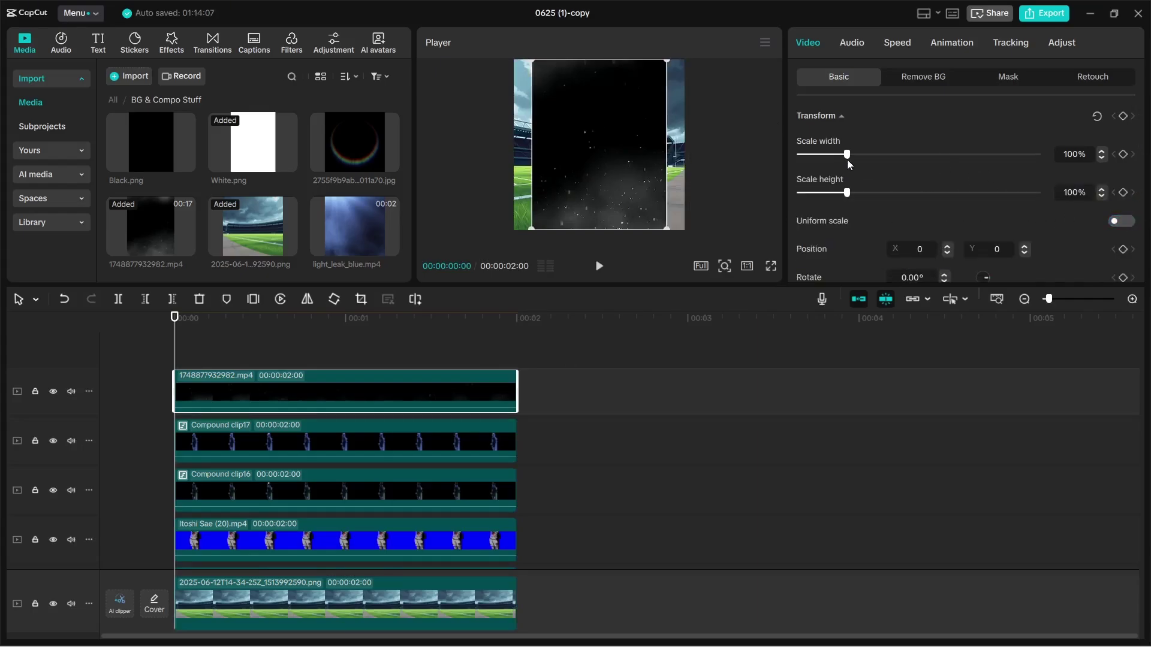
pyautogui.moveTo(847, 155); pyautogui.dragTo(861, 155)
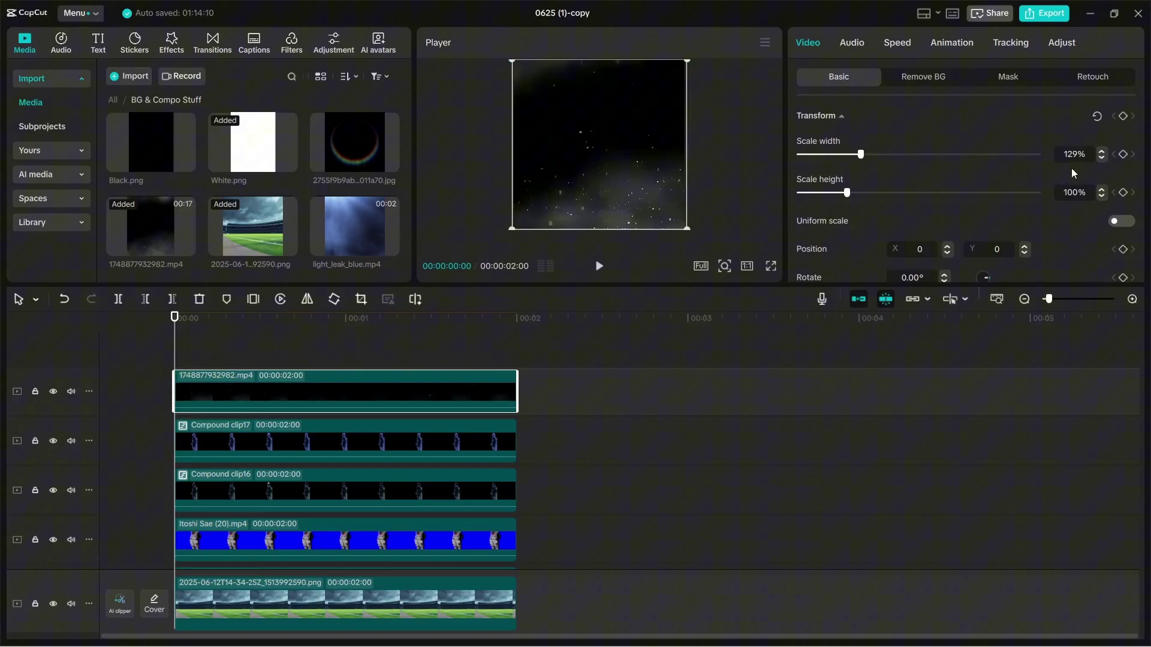
pyautogui.click(1101, 158)
pyautogui.click(1101, 158)
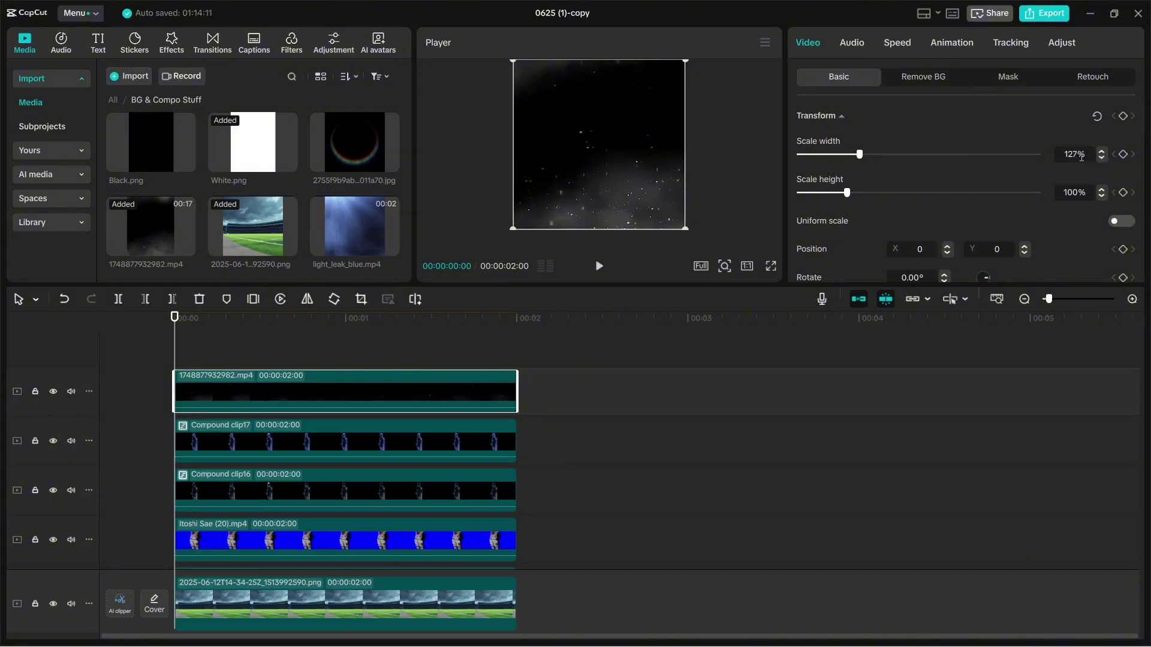
pyautogui.click(770, 267)
pyautogui.click(774, 581)
# - Blend the dust clip over the scene with Color dodge
pyautogui.scroll(-5, 904, 240)
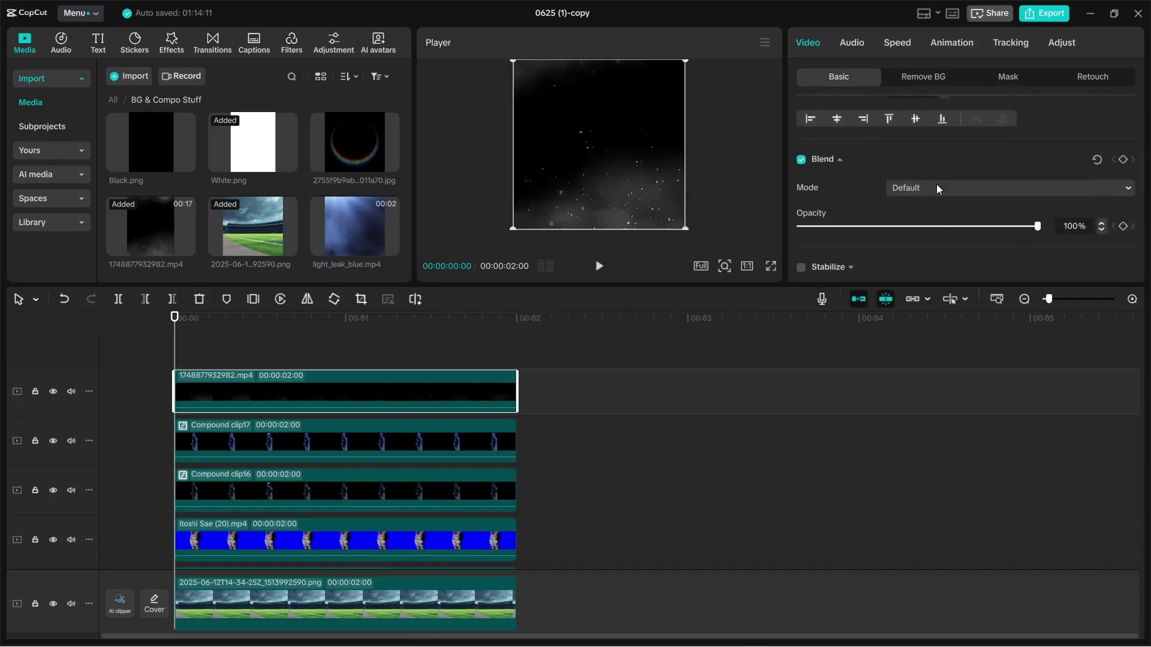
pyautogui.click(923, 189)
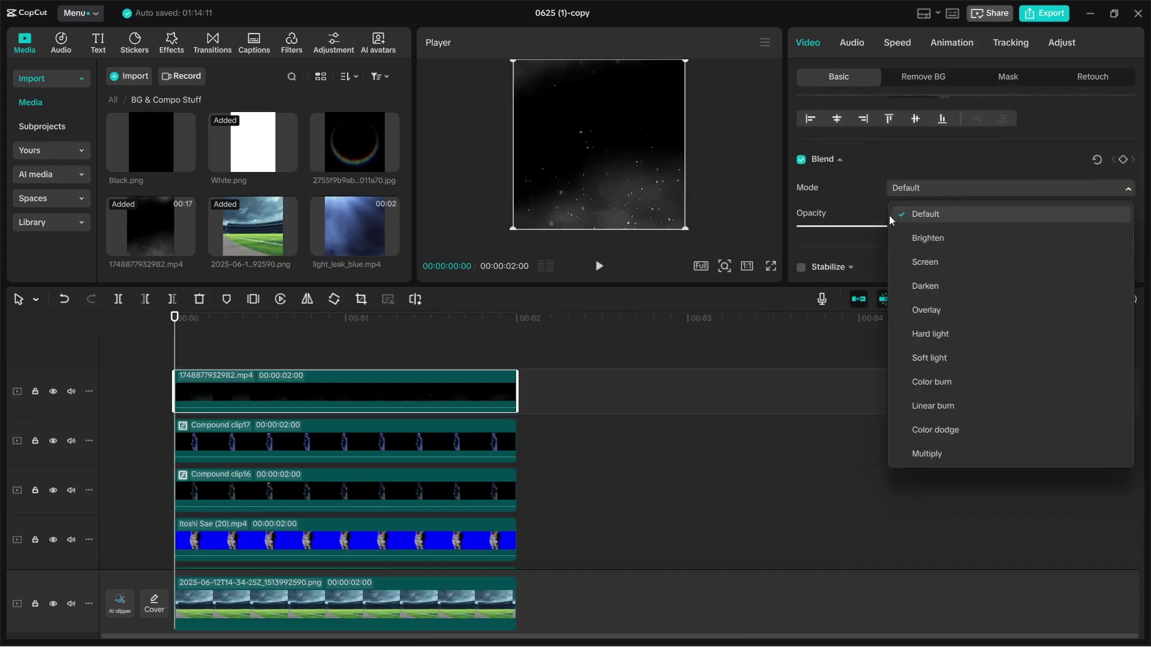
pyautogui.click(943, 433)
pyautogui.click(862, 440)
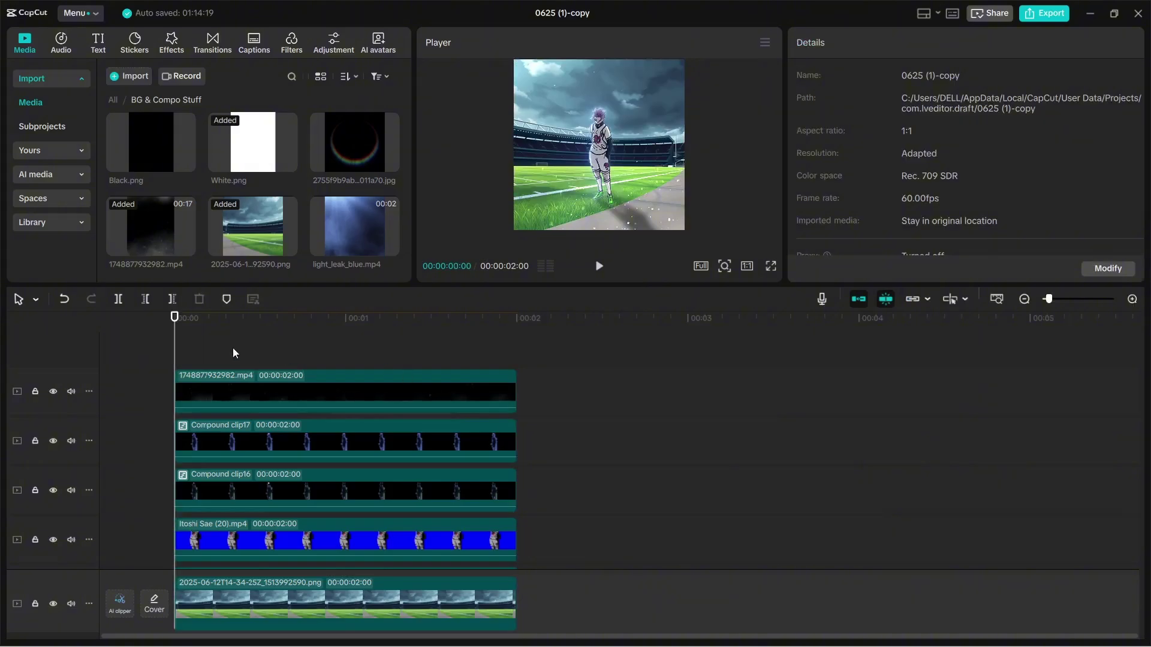
pyautogui.click(771, 267)
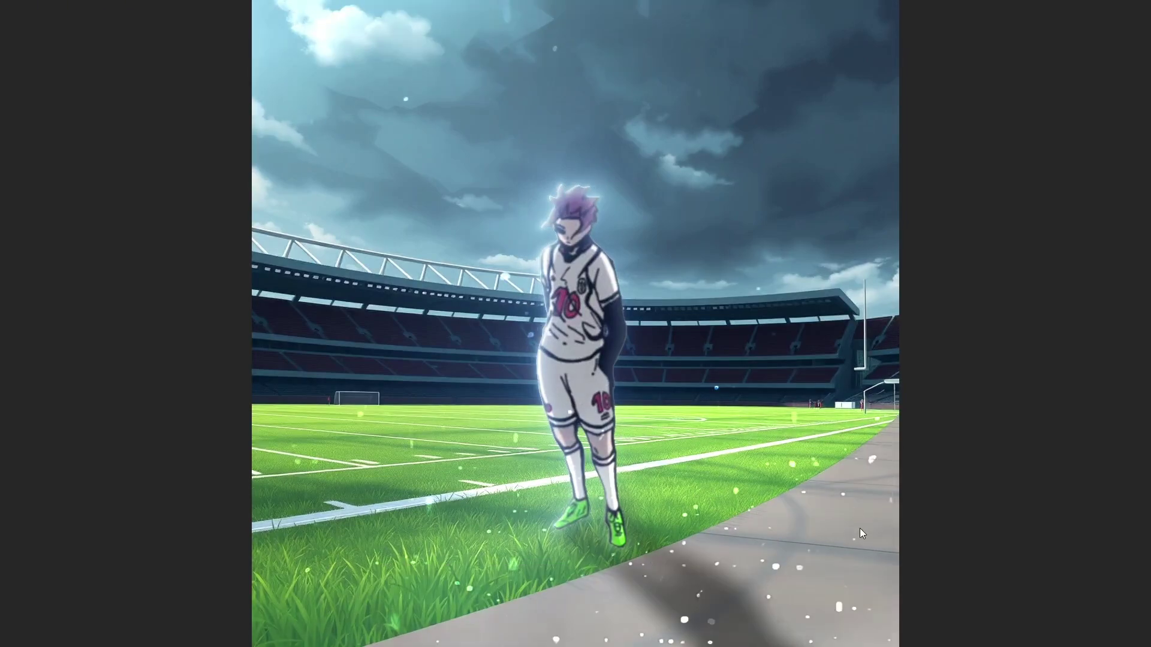
pyautogui.press('space')
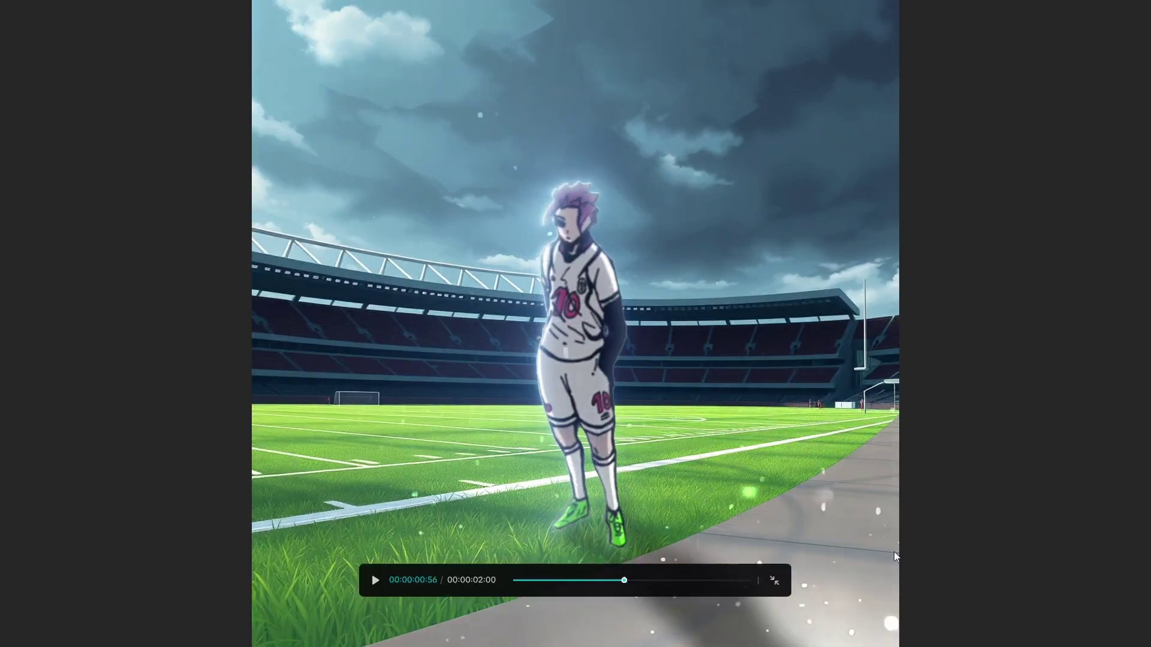
pyautogui.click(777, 581)
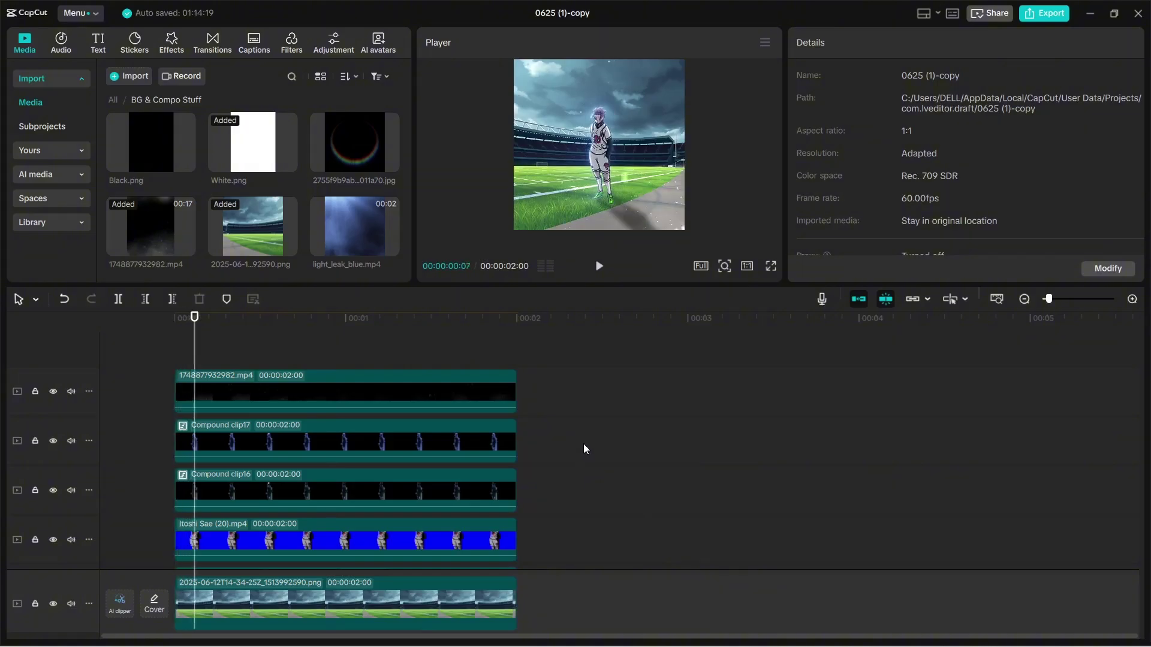
pyautogui.press('Right')
pyautogui.press('Right')
pyautogui.press('Right')
pyautogui.press('Right')
pyautogui.press('Right')
pyautogui.press('Right')
pyautogui.press('Right')
pyautogui.press('Right')
pyautogui.press('Right')
pyautogui.press('Right')
pyautogui.press('Right')
pyautogui.press('Right')
pyautogui.press('Right')
pyautogui.press('Right')
pyautogui.press('Right')
pyautogui.press('Right')
pyautogui.press('Right')
pyautogui.press('Right')
pyautogui.press('Right')
pyautogui.press('Right')
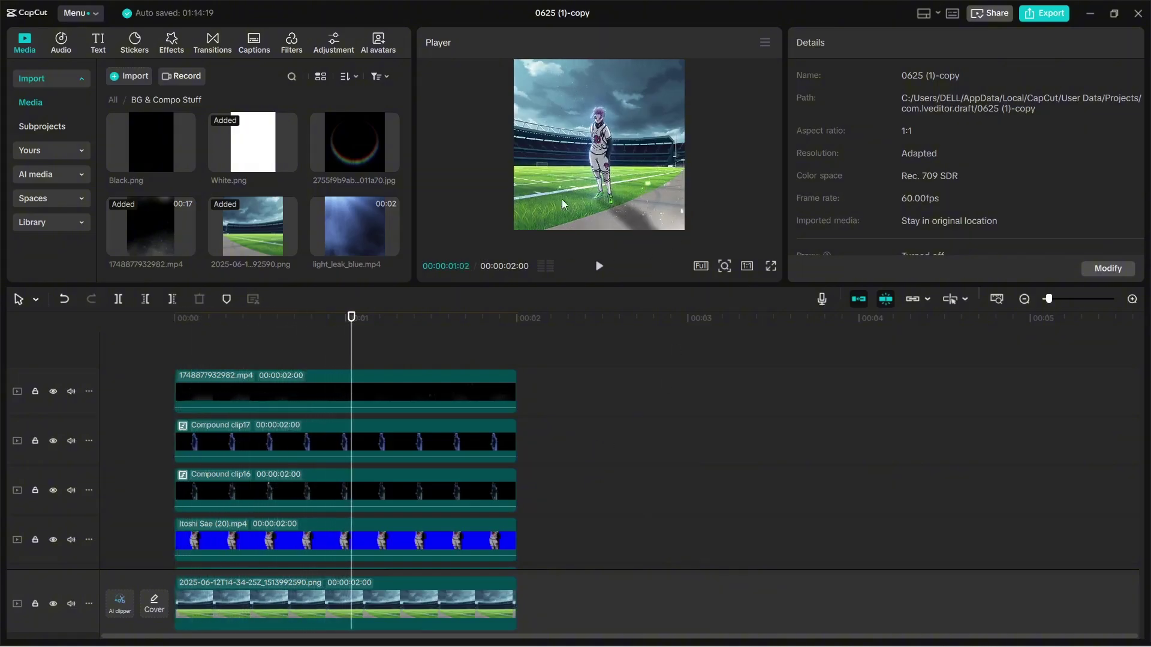
pyautogui.press('Home')
pyautogui.scroll(-3, 561, 392)
pyautogui.scroll(3, 560, 403)
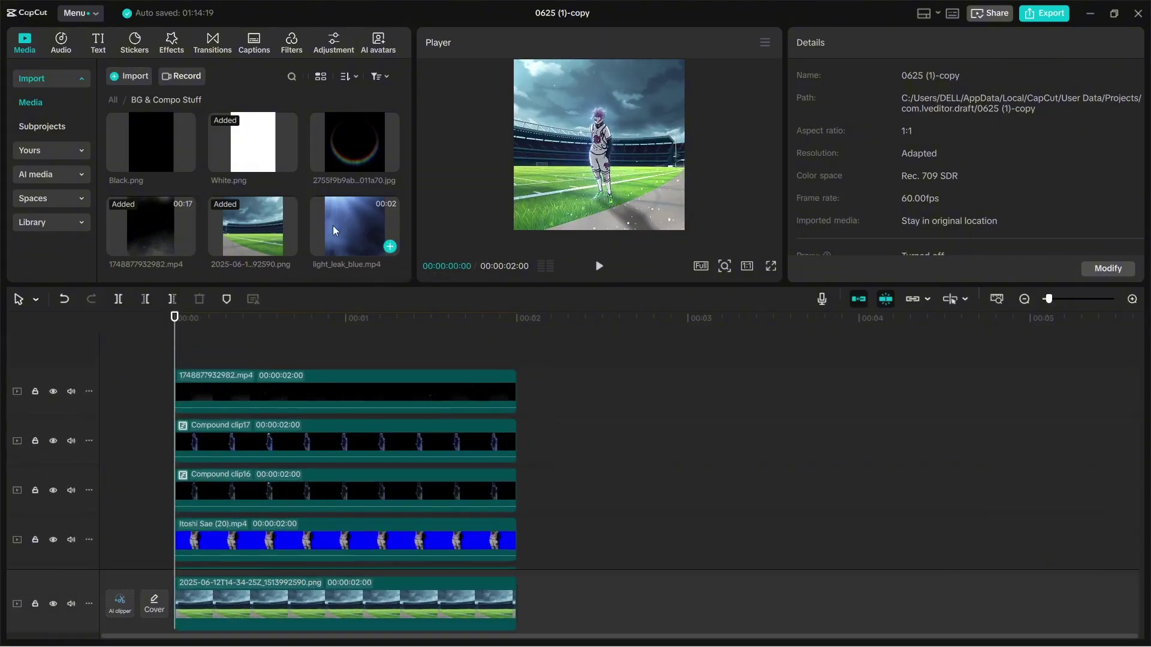
# - Put light_leak_blue.mp4 on a new top track at the start and blend it in Screen mode
pyautogui.click(372, 214)
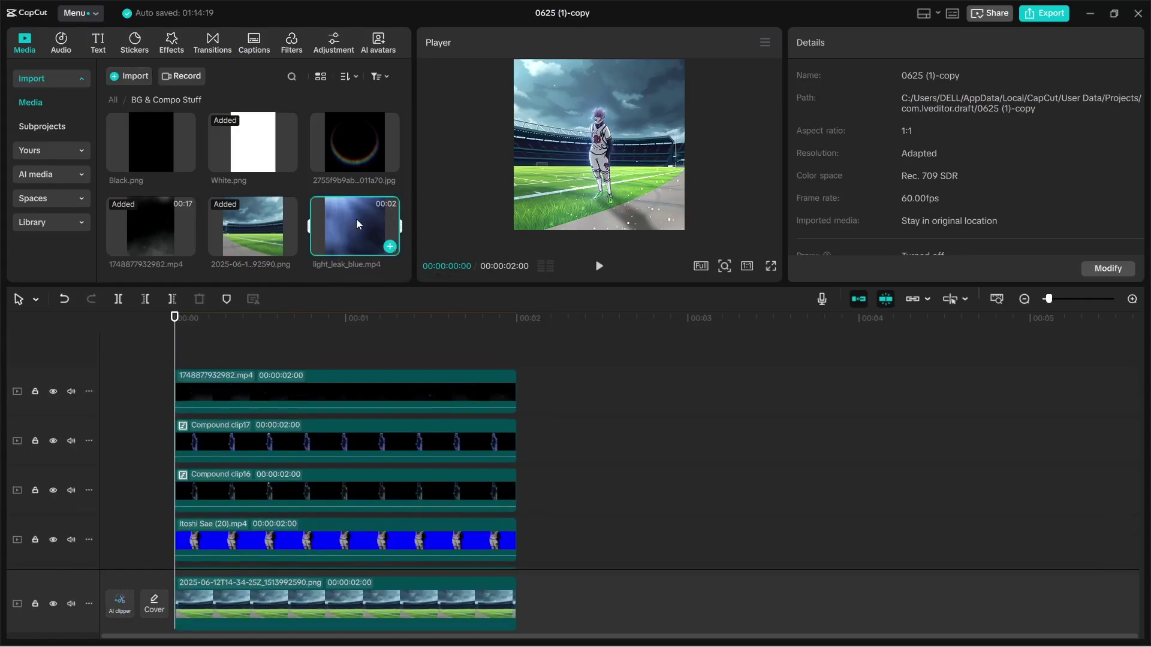
pyautogui.moveTo(356, 218); pyautogui.dragTo(49, 360)
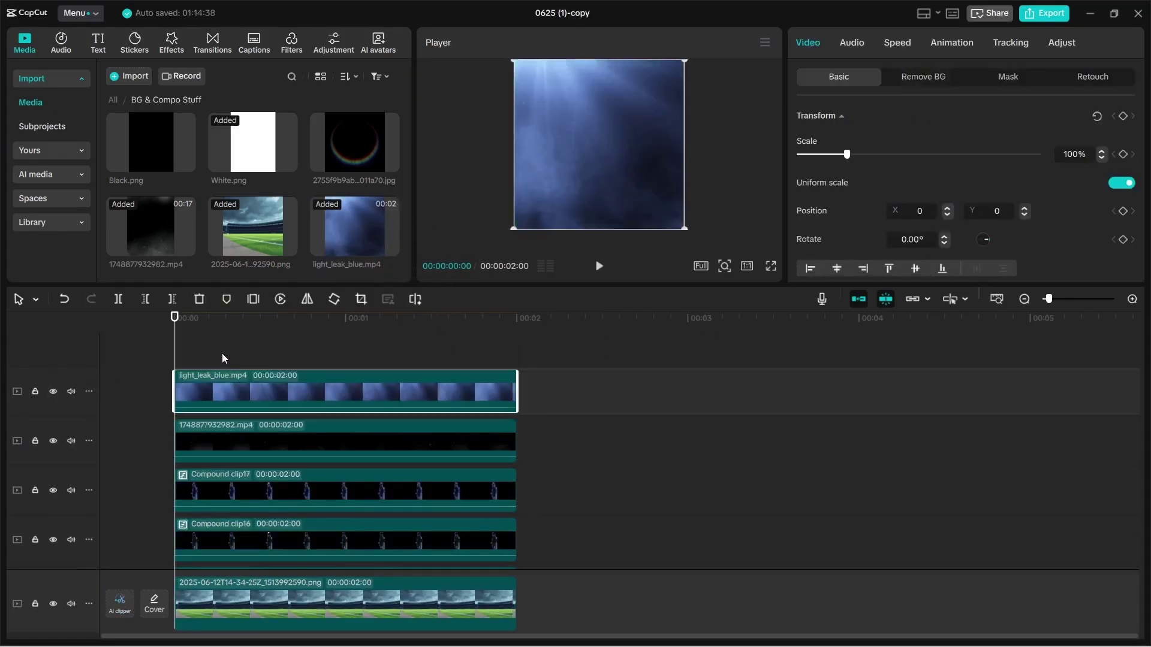
pyautogui.click(257, 359)
pyautogui.moveTo(274, 372); pyautogui.dragTo(14, 444)
pyautogui.scroll(-3, 968, 230)
pyautogui.scroll(1, 955, 217)
pyautogui.click(940, 149)
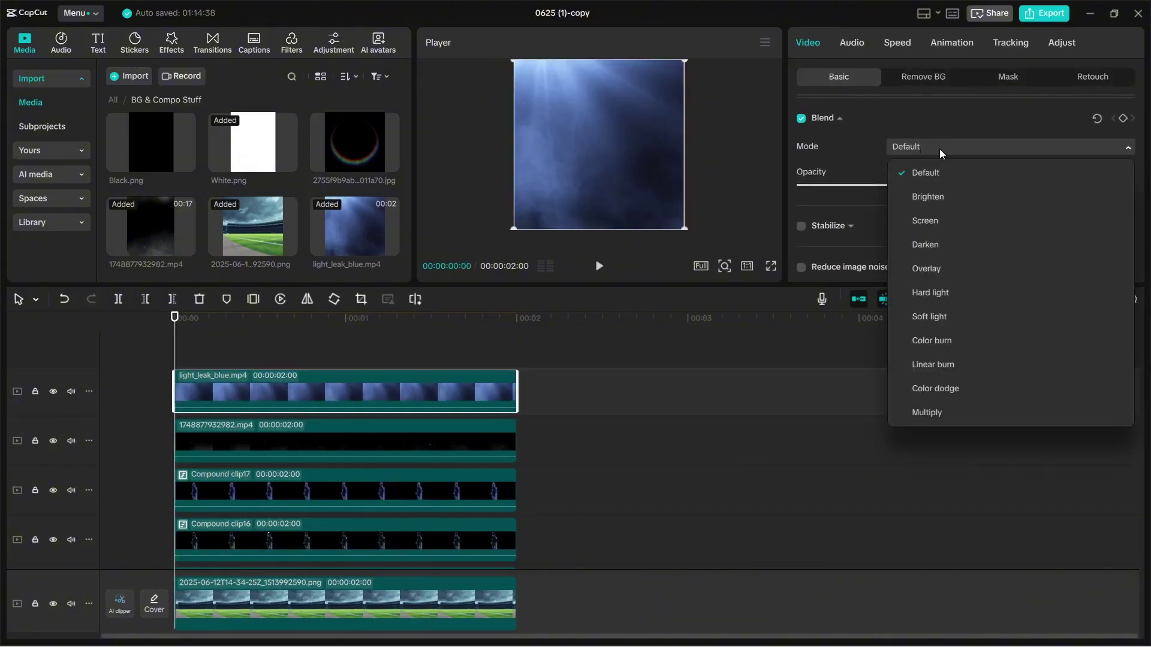
pyautogui.click(941, 220)
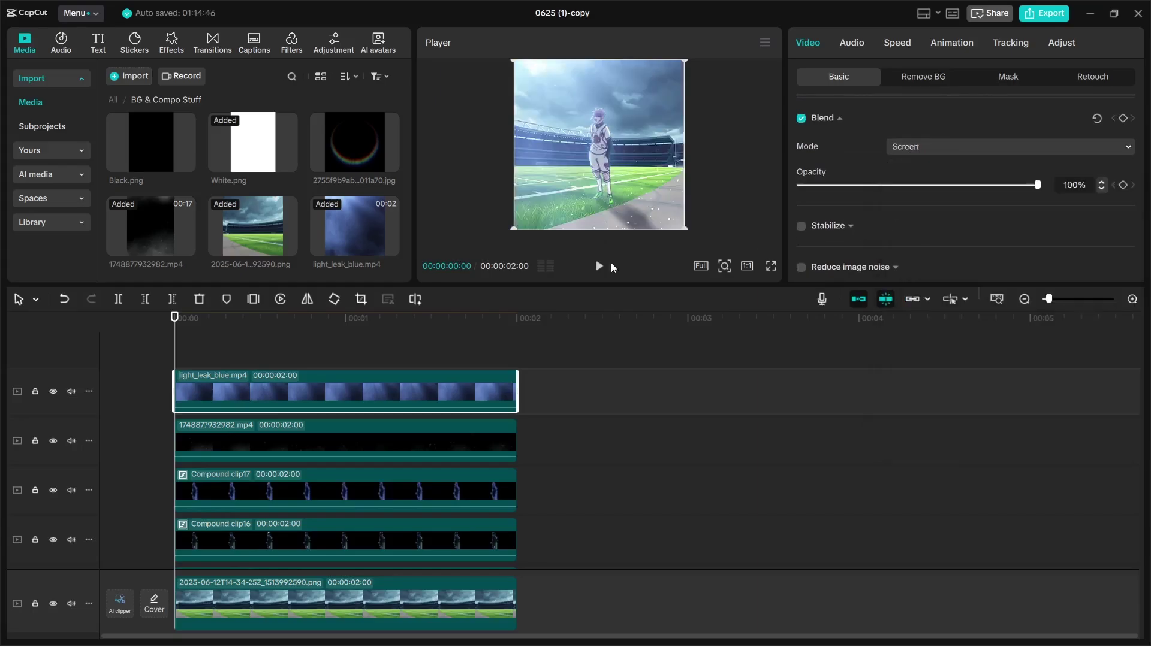
pyautogui.click(257, 360)
# - Preview the light-leak composite full screen and play it back in the editor
pyautogui.moveTo(175, 354); pyautogui.dragTo(483, 370)
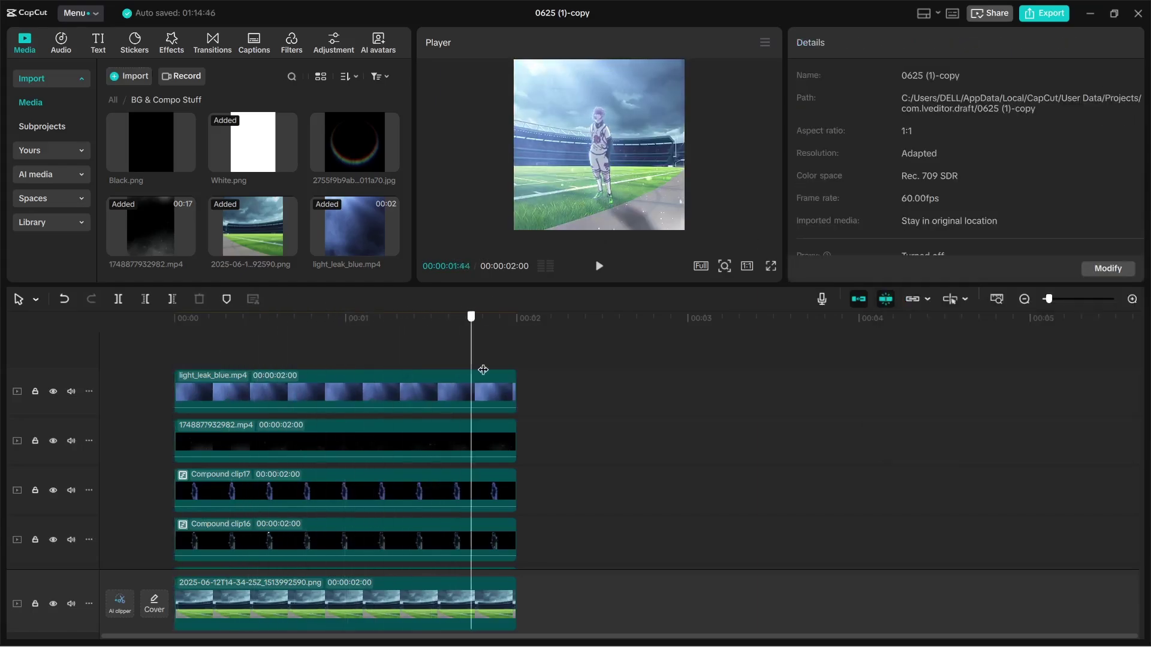
pyautogui.click(771, 266)
pyautogui.press('space')
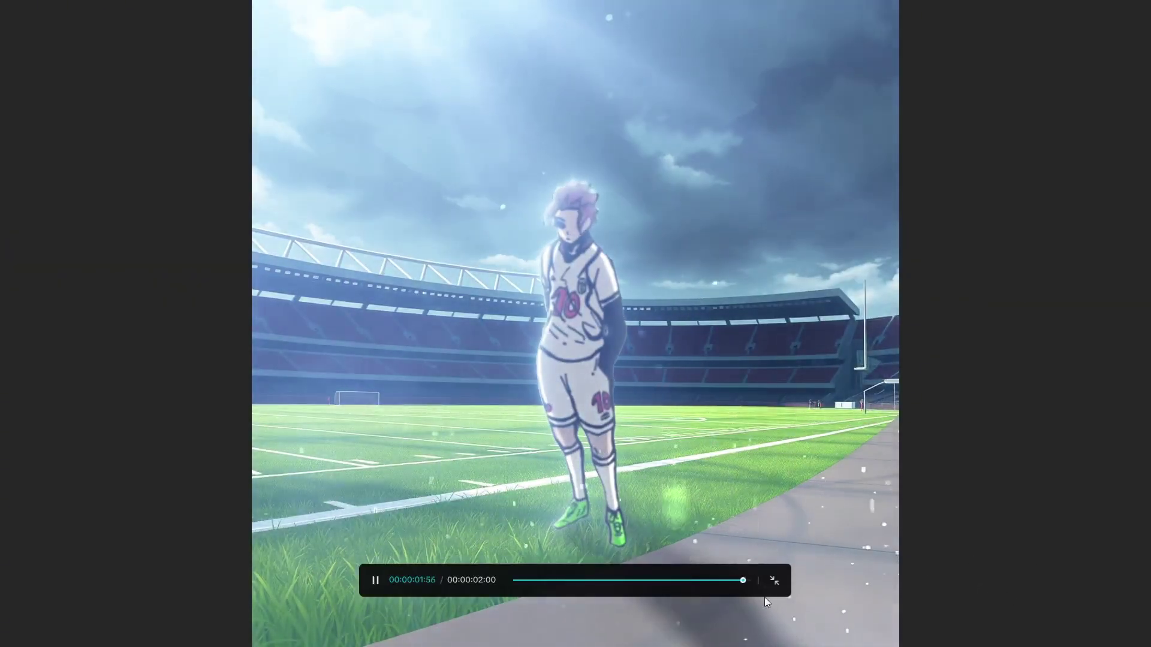
pyautogui.click(773, 580)
pyautogui.press('space')
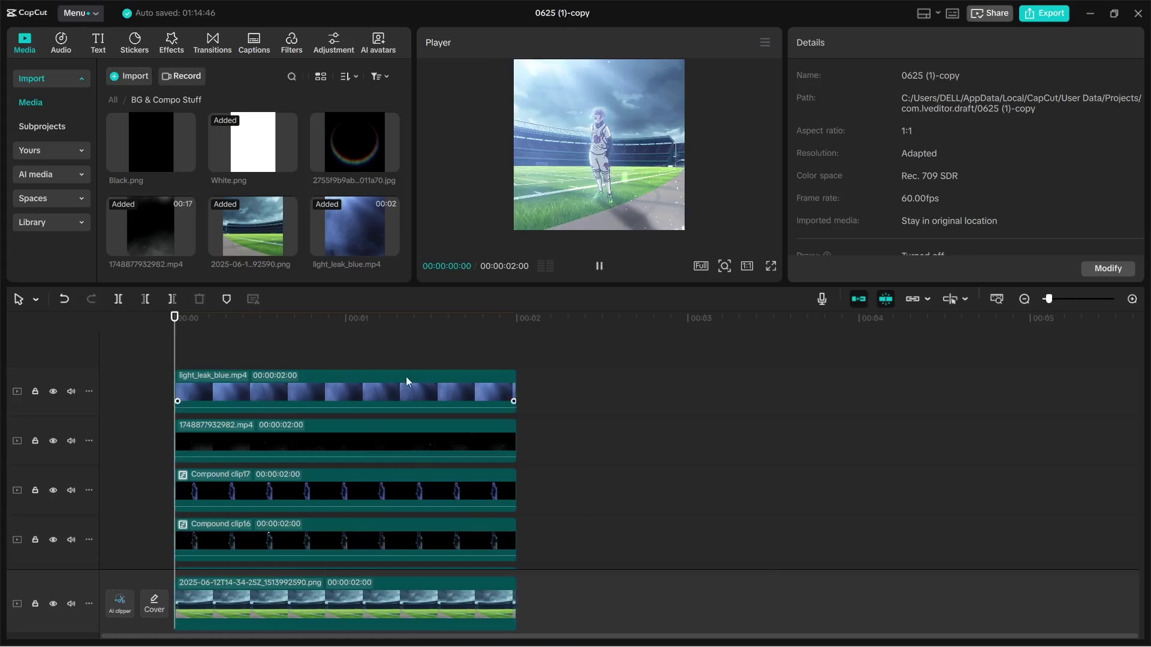
pyautogui.press('space')
pyautogui.click(599, 266)
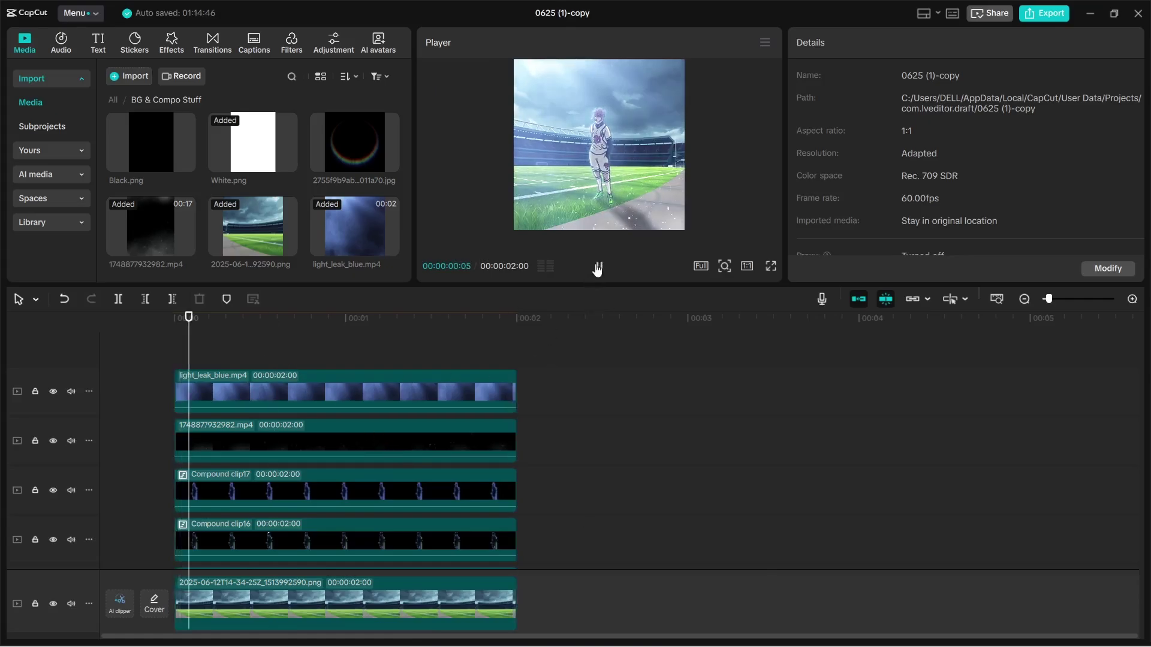
# - Add the lens-ring image on its own track below the light leak, then select it
pyautogui.press('Home')
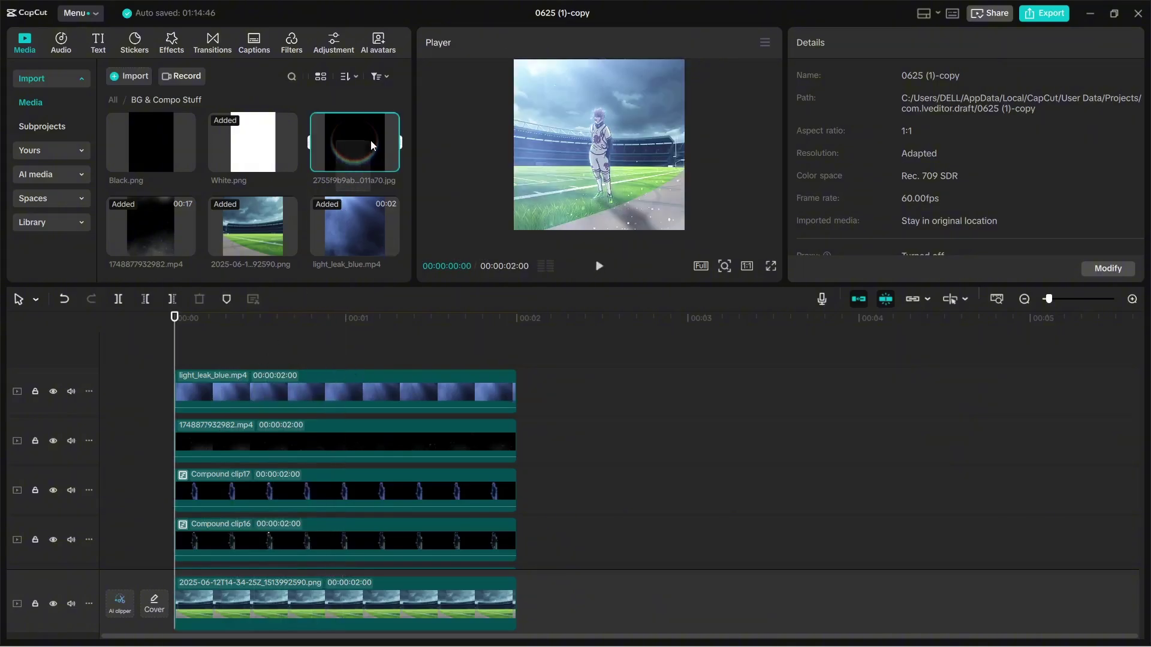
pyautogui.moveTo(368, 171); pyautogui.dragTo(90, 334)
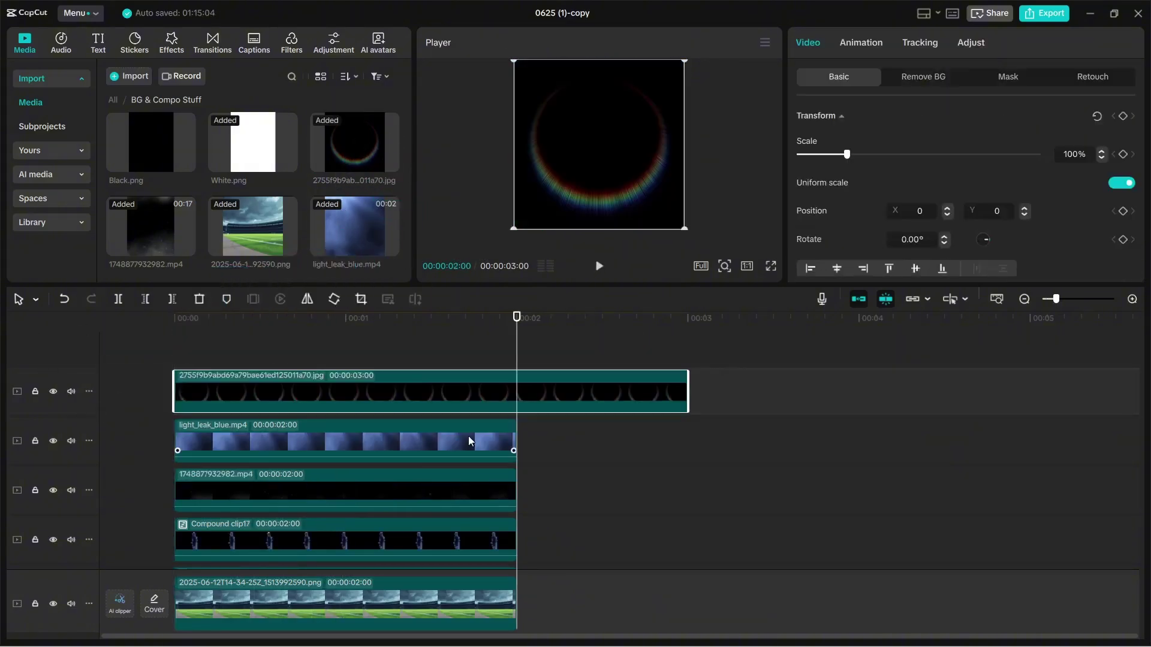
pyautogui.moveTo(332, 385); pyautogui.dragTo(280, 483)
pyautogui.click(293, 360)
pyautogui.click(334, 362)
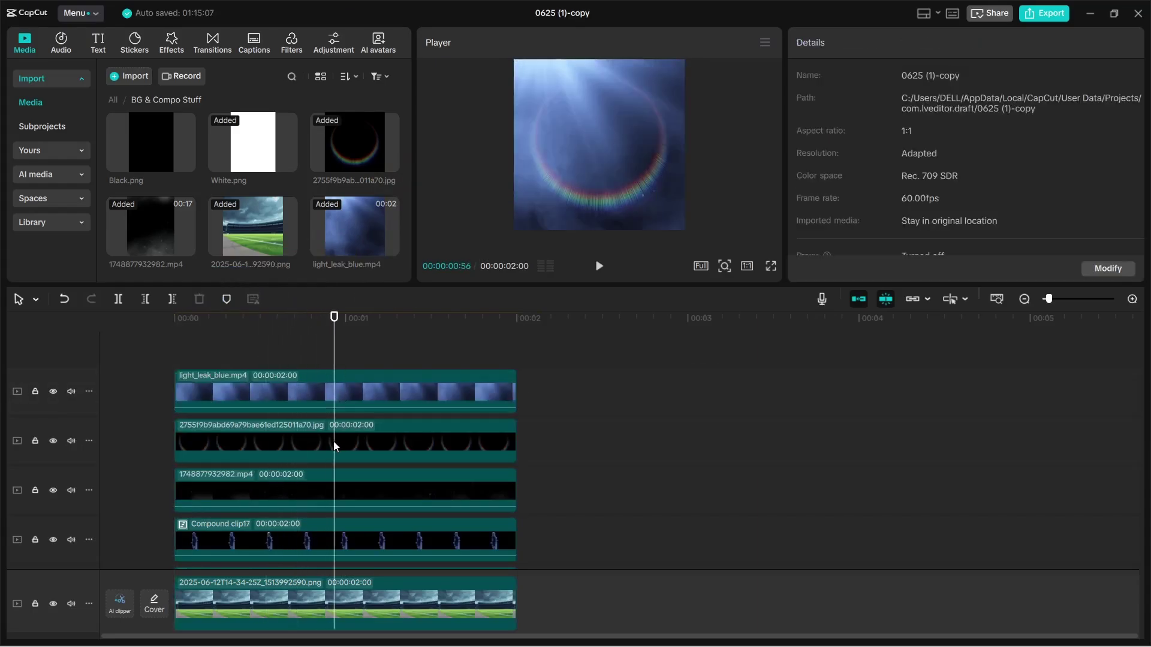
pyautogui.click(333, 441)
# - Rotate the lens-ring image to -45°
pyautogui.click(928, 244)
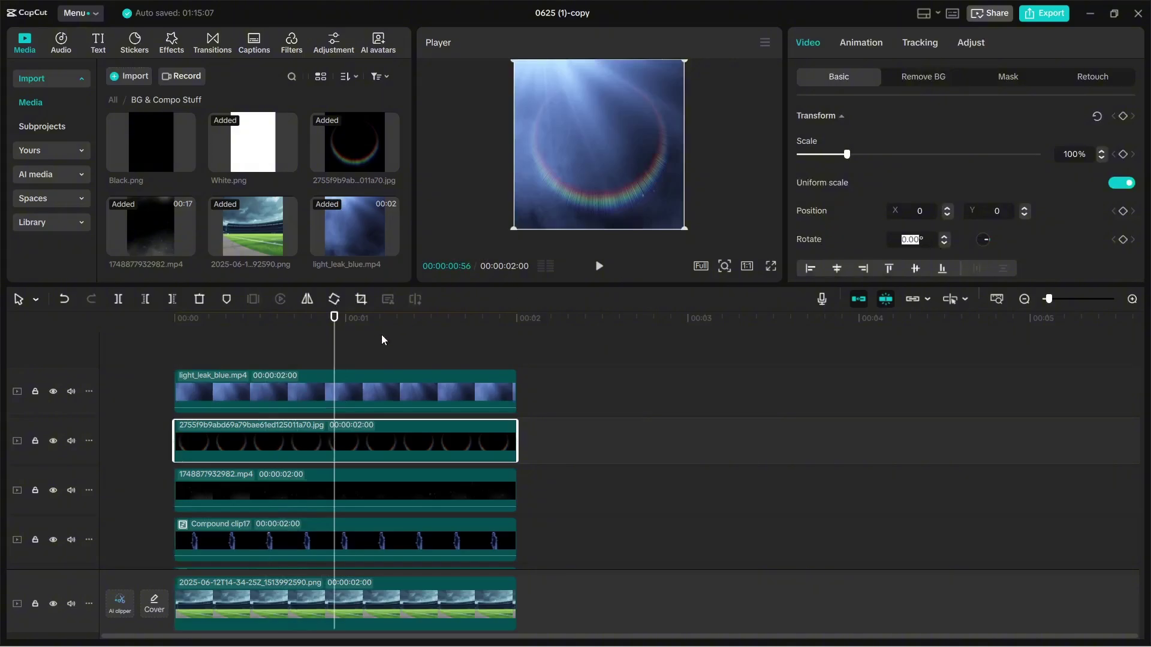
pyautogui.write('-45')
pyautogui.press('Return')
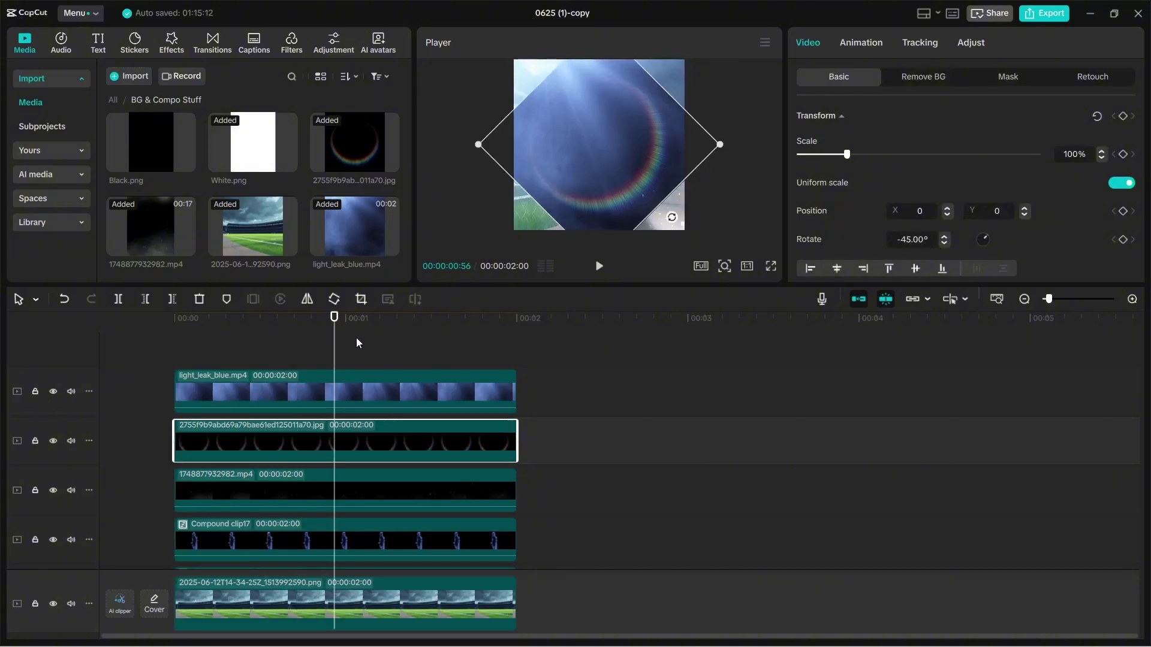
pyautogui.moveTo(926, 239); pyautogui.dragTo(892, 249)
pyautogui.click(868, 245)
# - Set the lens-ring image's blend mode to Color dodge
pyautogui.scroll(-3, 1019, 206)
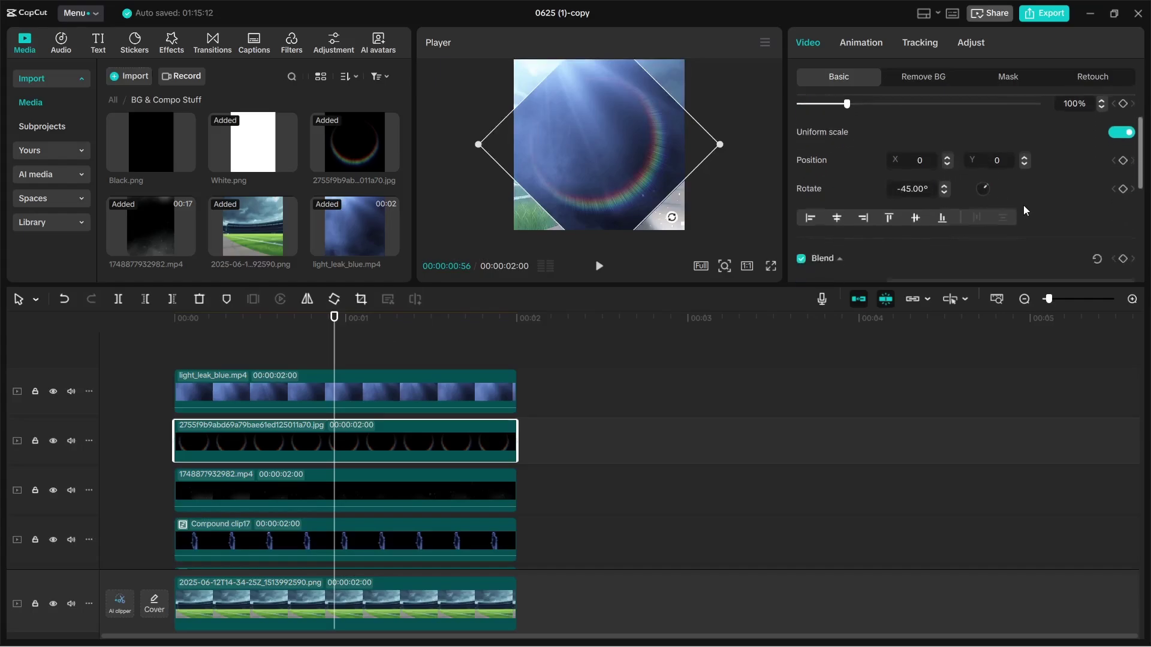
pyautogui.click(901, 231)
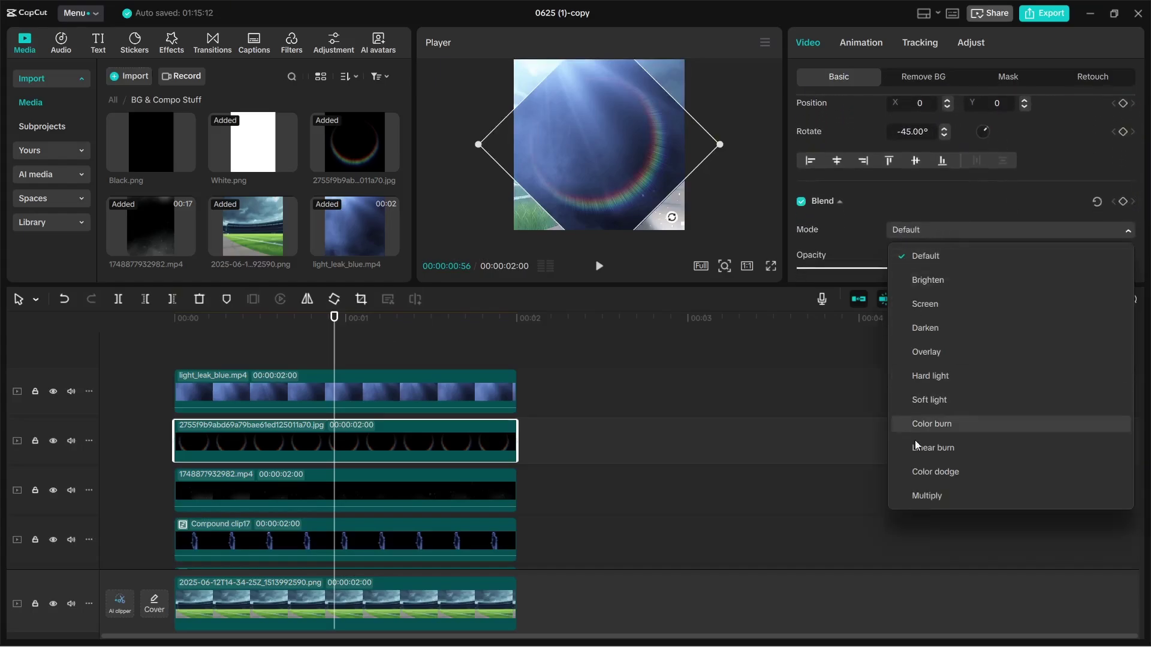
pyautogui.click(931, 473)
pyautogui.scroll(3, 963, 153)
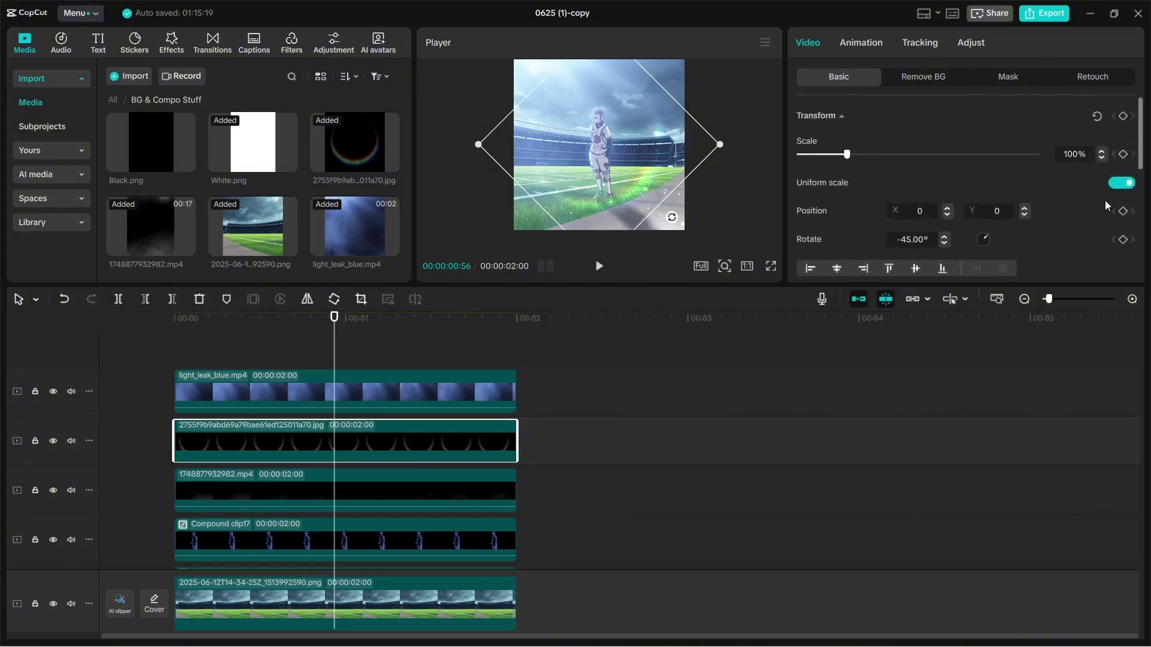
# - Scale the lens-ring image to 135%
pyautogui.press('BackSpace')
pyautogui.press('BackSpace')
pyautogui.press('BackSpace')
pyautogui.write('135')
pyautogui.press('Return')
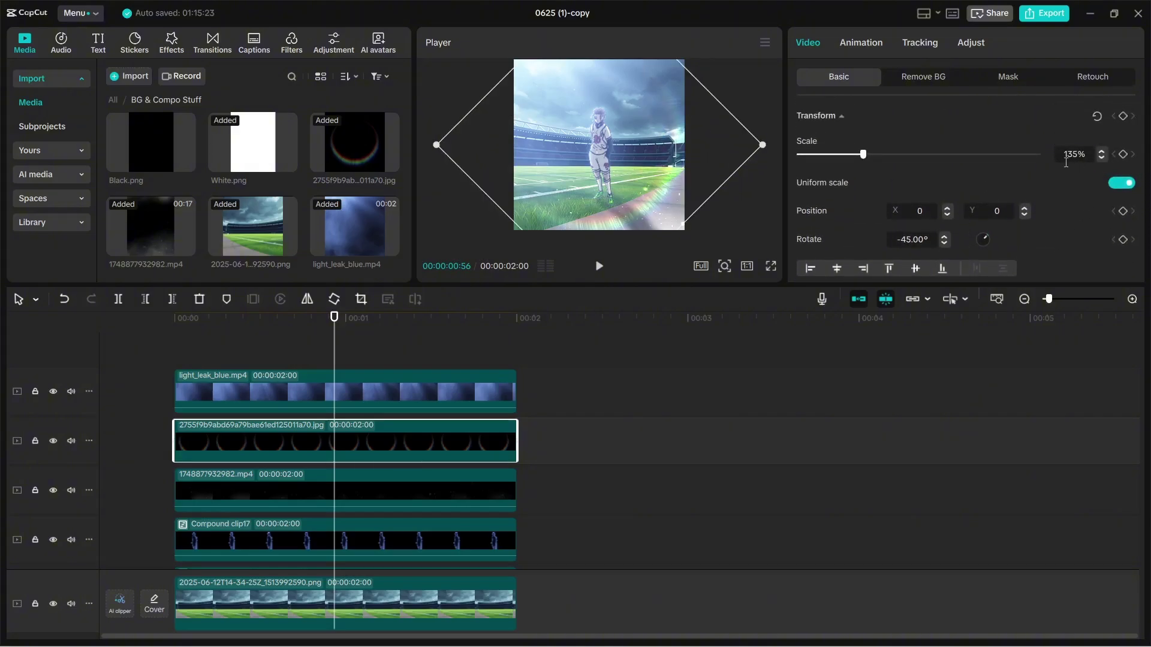
pyautogui.moveTo(1078, 162); pyautogui.dragTo(1058, 162)
# - Review the ring's Adjust settings, then preview the composite full screen and reselect the ring clip
pyautogui.click(965, 42)
pyautogui.scroll(-5, 926, 214)
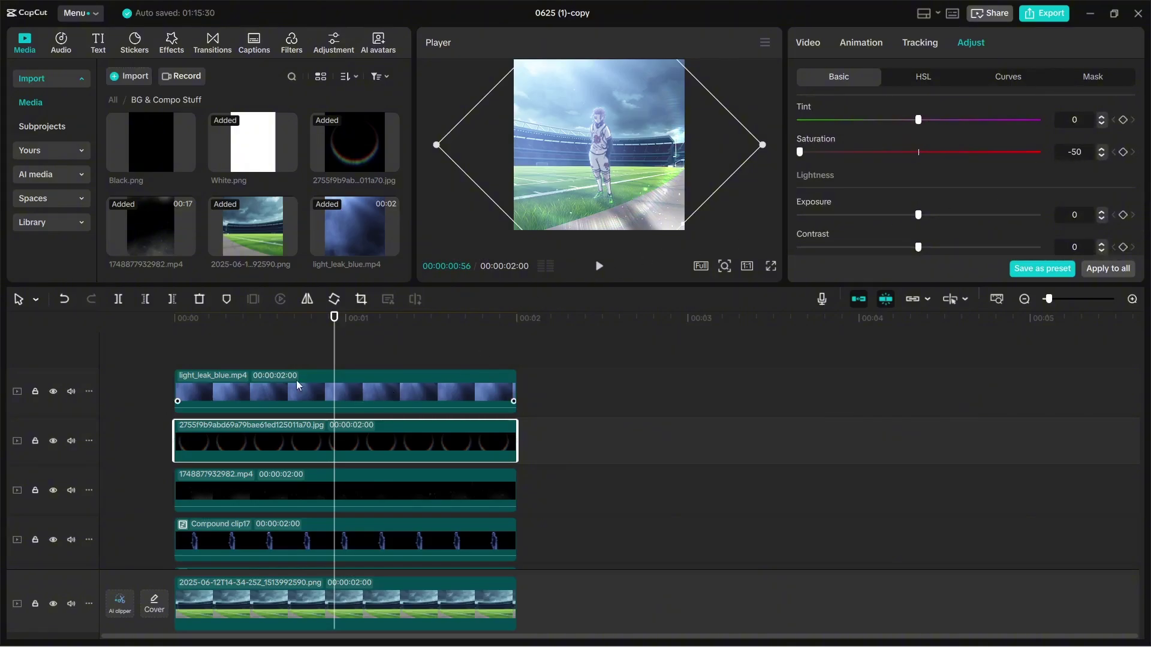
pyautogui.click(319, 347)
pyautogui.click(772, 267)
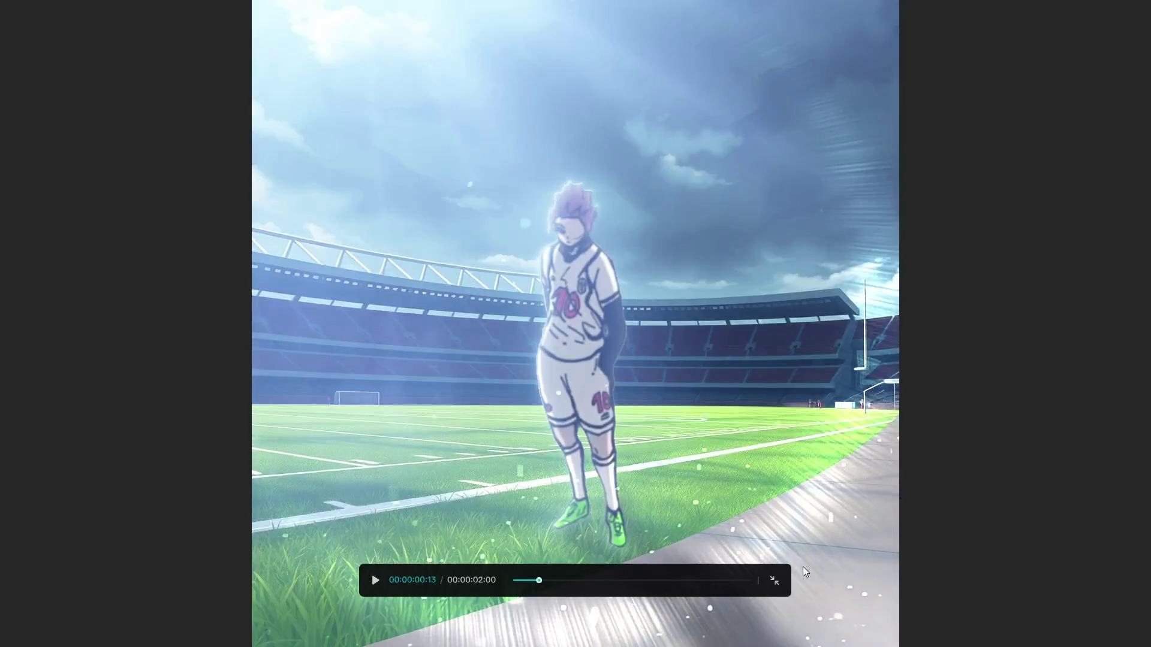
pyautogui.click(774, 580)
pyautogui.click(434, 443)
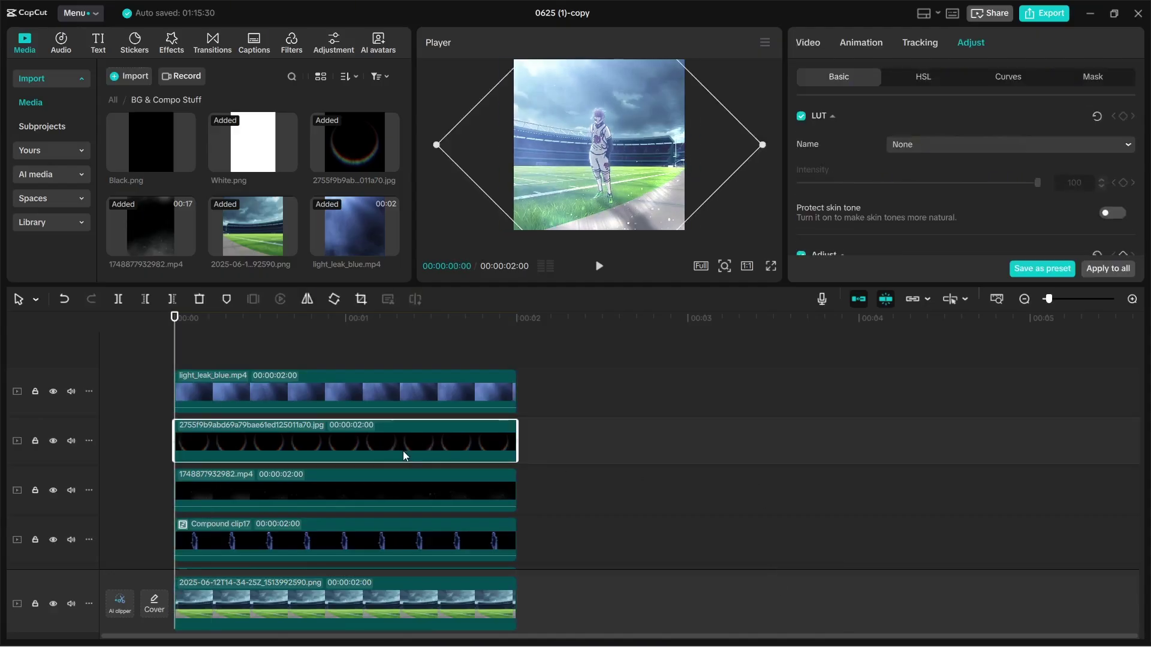
# - Duplicate the lens-ring clip onto a new track and reset its scale to 300%
pyautogui.hotkey('ctrl', 'c')
pyautogui.hotkey('ctrl', 'v')
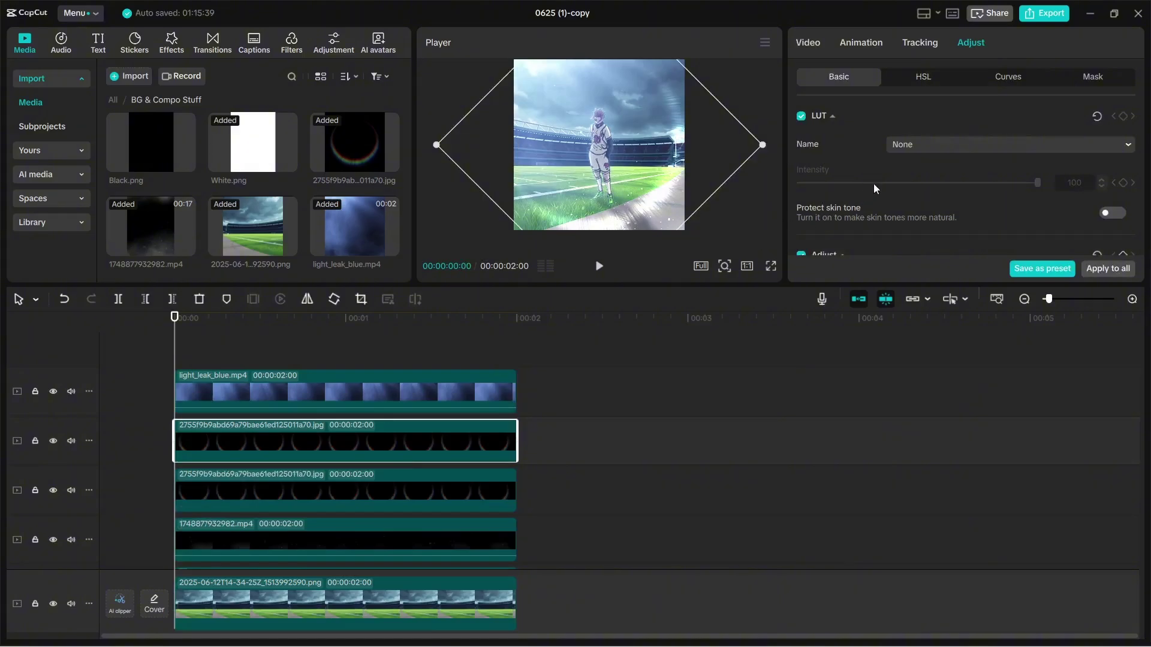
pyautogui.scroll(-5, 882, 166)
pyautogui.click(806, 42)
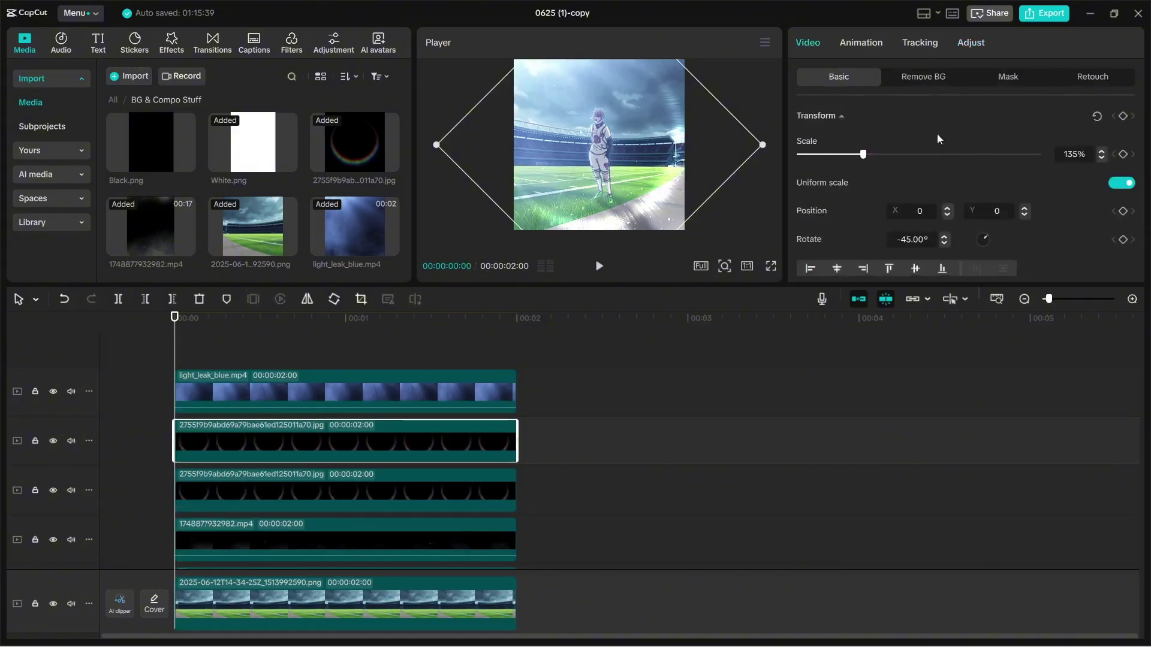
pyautogui.click(1096, 117)
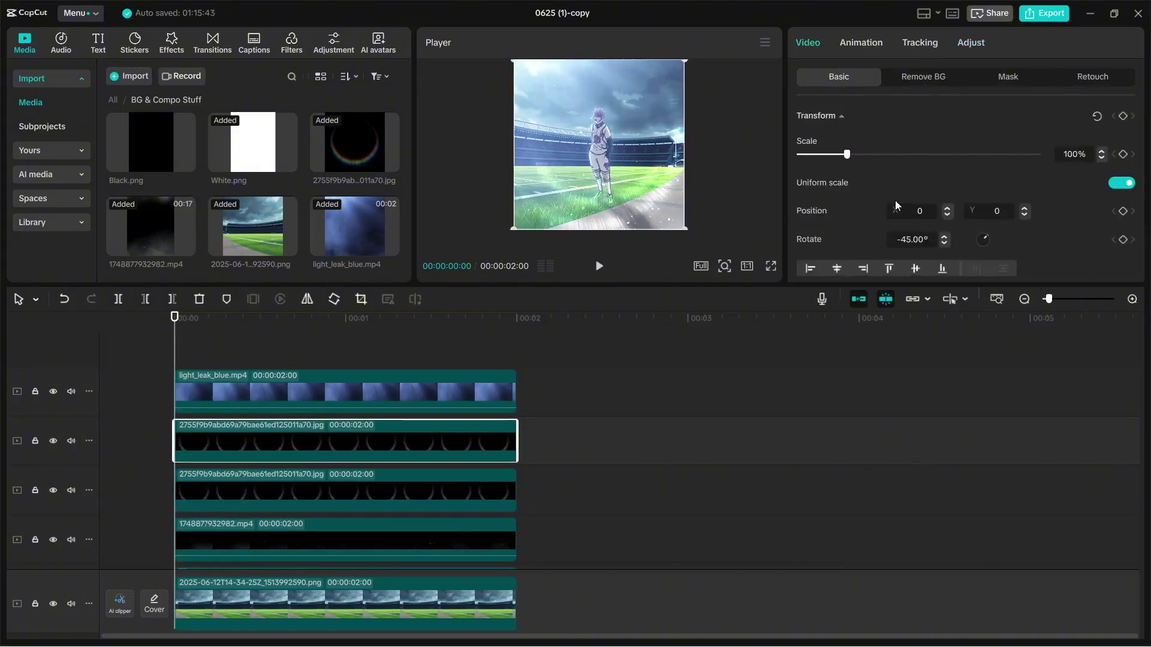
pyautogui.click(1079, 154)
pyautogui.write('300')
pyautogui.press('Return')
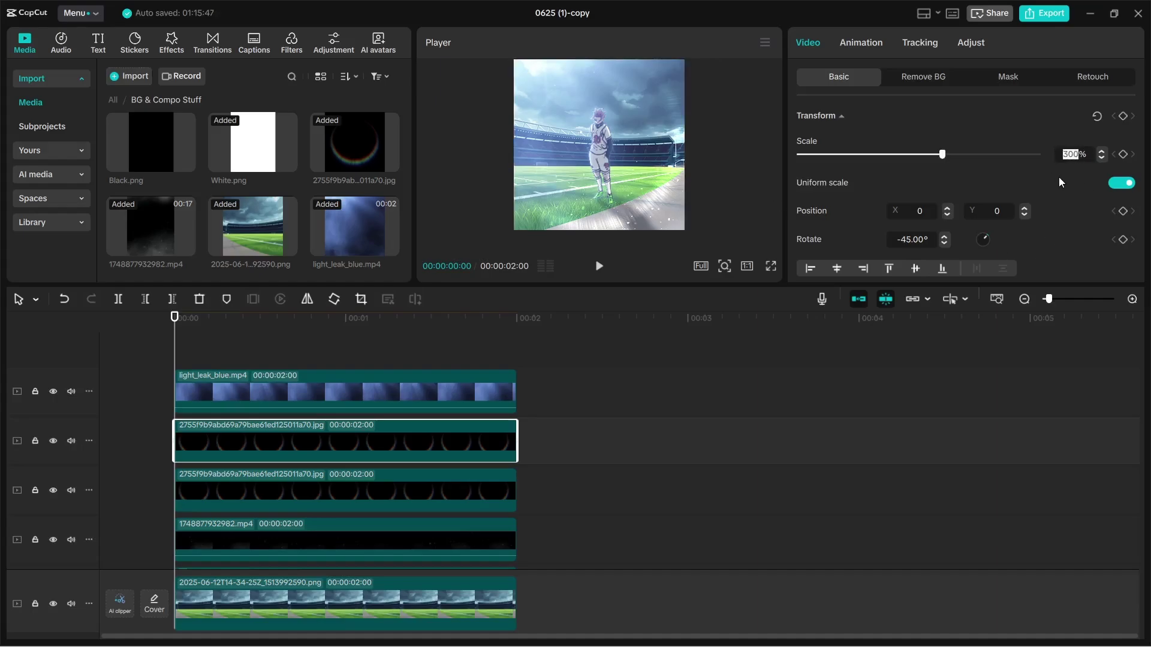
# - Set the duplicate ring's rotation to -45°
pyautogui.click(906, 240)
pyautogui.write('5')
pyautogui.moveTo(924, 241); pyautogui.dragTo(611, 308)
pyautogui.write('0')
pyautogui.press('Return')
pyautogui.hotkey('ctrl', 'a')
pyautogui.write('-45')
pyautogui.press('Return')
# - Offset the duplicate ring to position X -3840, Y 3840
pyautogui.write('-384')
pyautogui.press('Return')
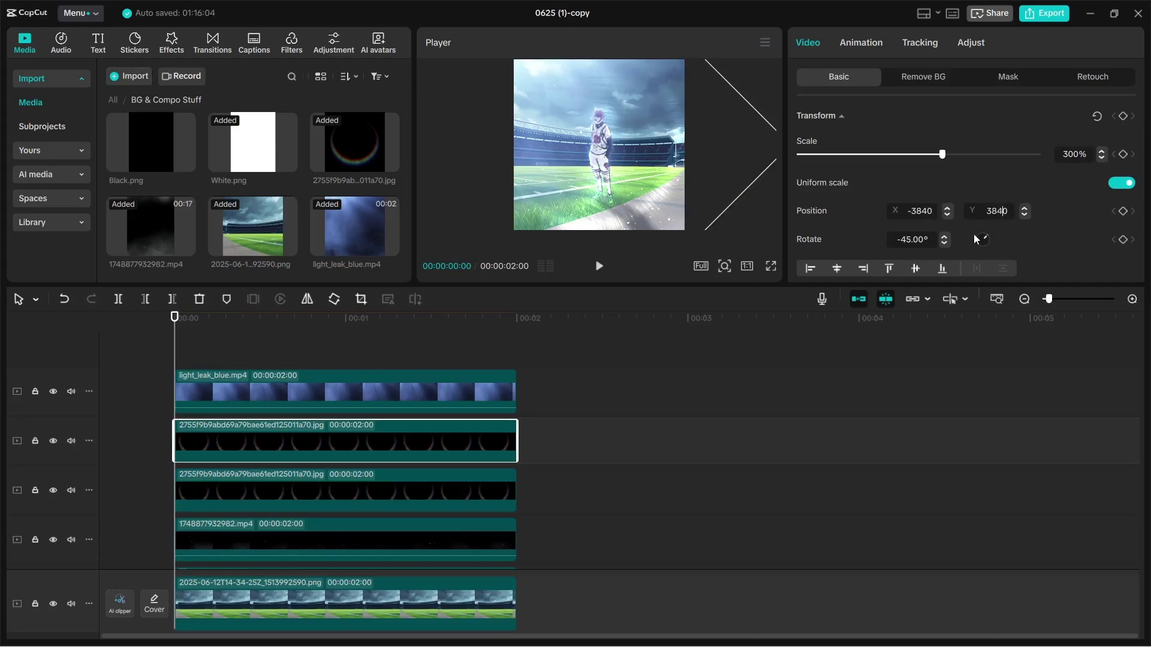
pyautogui.write('384')
pyautogui.press('Return')
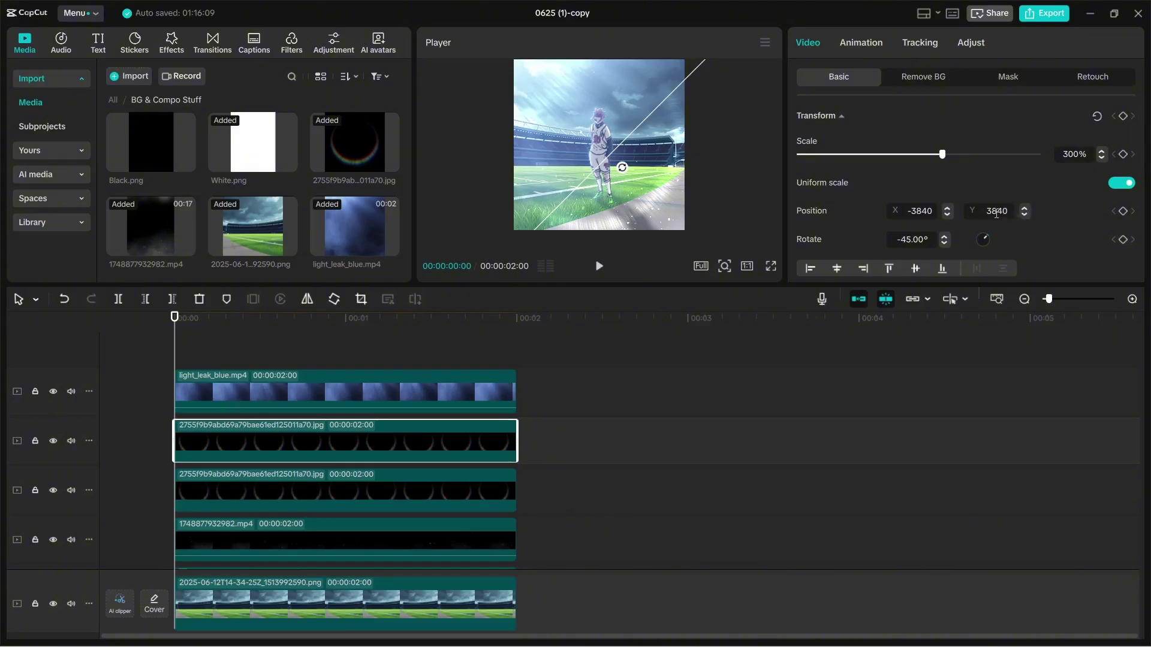
pyautogui.click(917, 212)
pyautogui.moveTo(923, 212); pyautogui.dragTo(876, 234)
pyautogui.click(1038, 174)
pyautogui.click(392, 346)
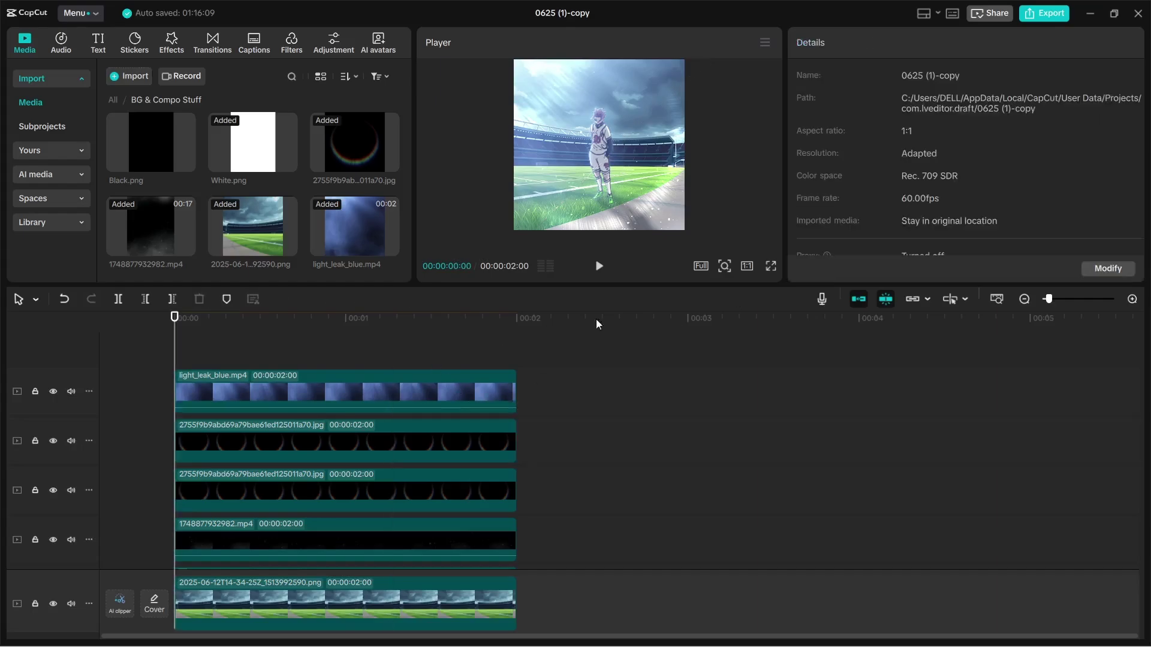
pyautogui.click(770, 266)
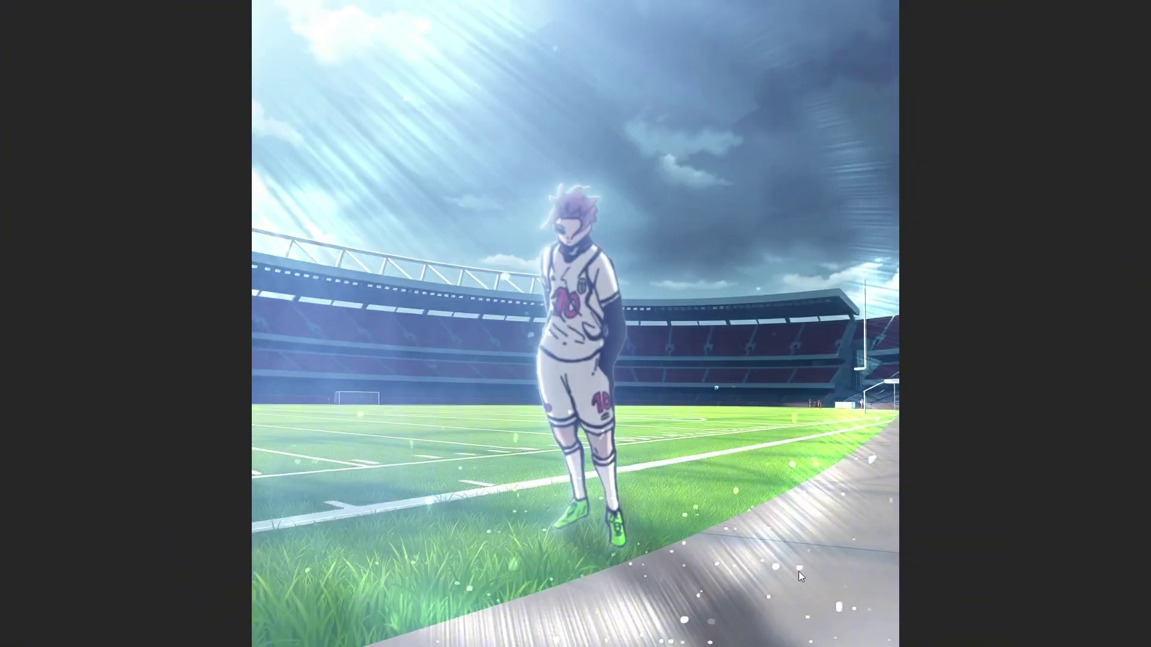
pyautogui.click(775, 581)
pyautogui.press('space')
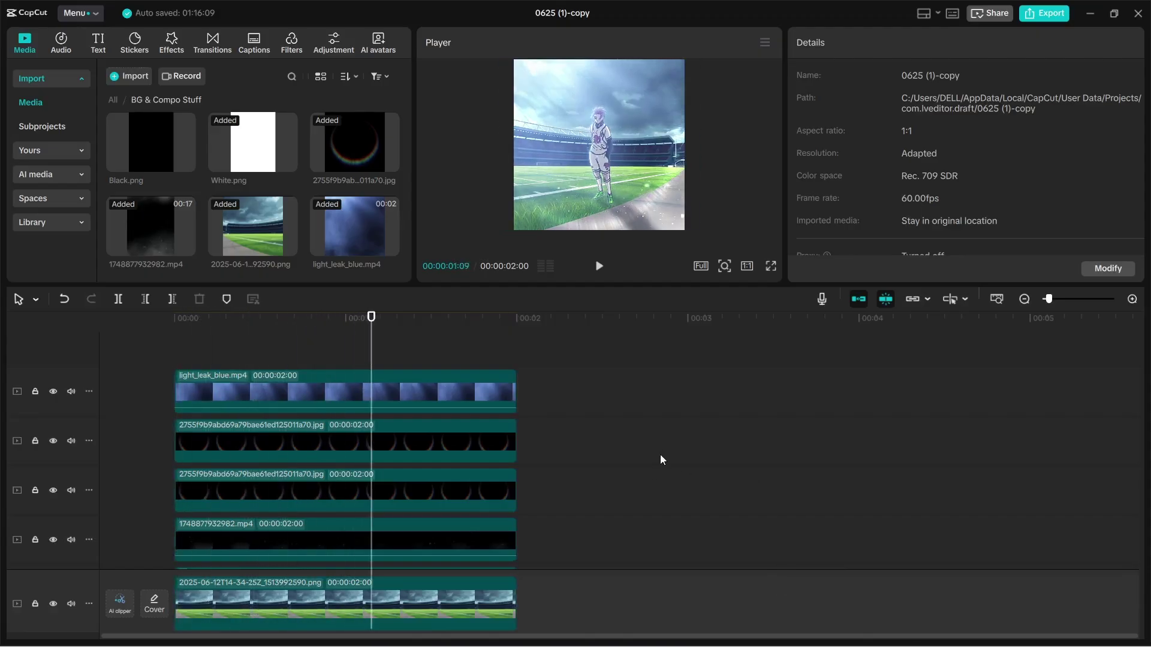
pyautogui.press('Home')
pyautogui.press('Right')
pyautogui.press('Right')
pyautogui.press('Right')
pyautogui.press('Right')
pyautogui.press('Right')
pyautogui.press('Right')
pyautogui.press('Right')
pyautogui.press('Right')
pyautogui.press('Right')
pyautogui.press('Right')
pyautogui.press('Right')
pyautogui.press('Right')
pyautogui.press('Right')
pyautogui.press('Right')
pyautogui.press('Right')
pyautogui.press('Right')
pyautogui.press('Right')
pyautogui.press('Right')
pyautogui.press('Right')
pyautogui.press('Right')
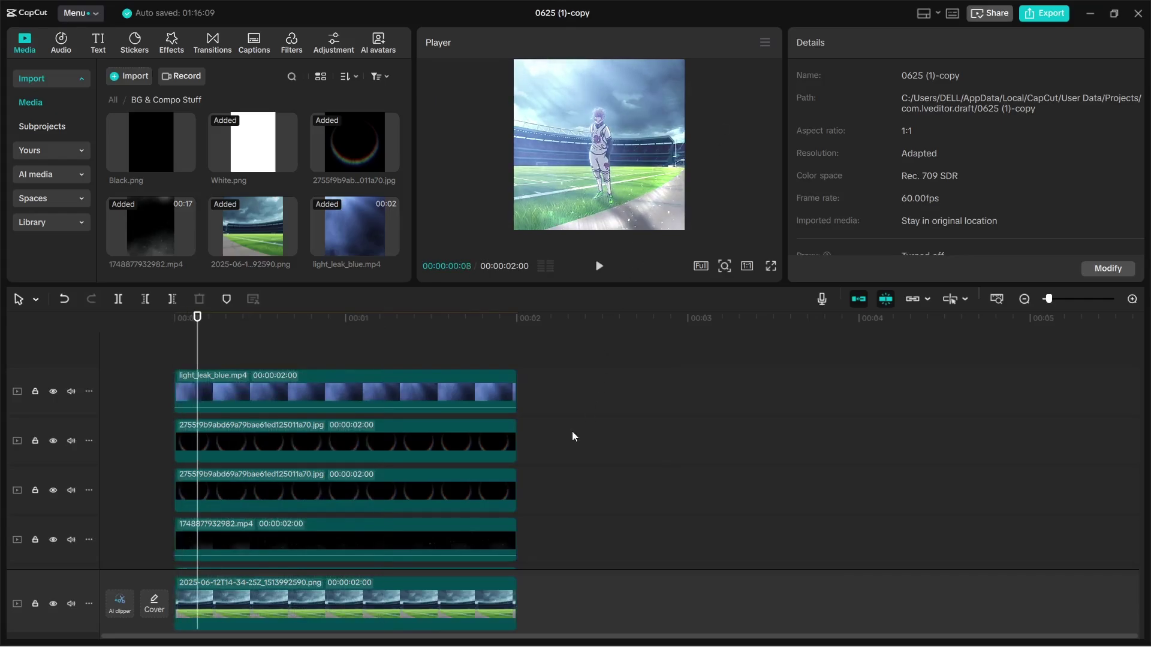
pyautogui.press('Home')
pyautogui.scroll(-10, 271, 368)
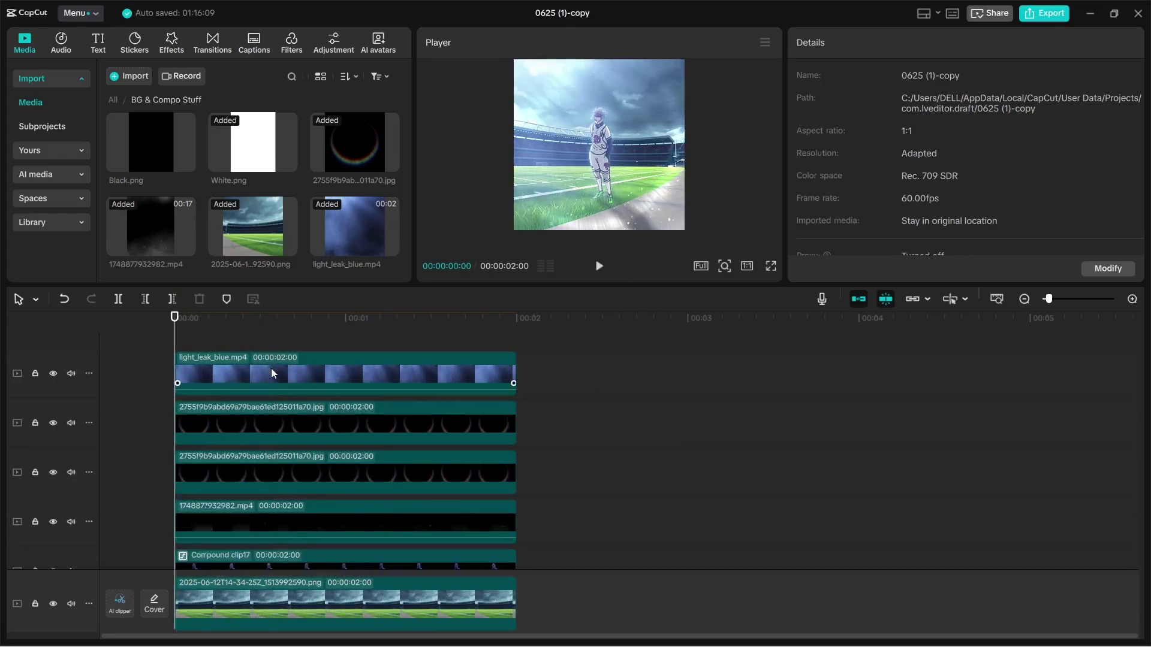
pyautogui.hotkey('ctrl', 'z')
pyautogui.hotkey('ctrl', 'z')
pyautogui.hotkey('ctrl', 'z')
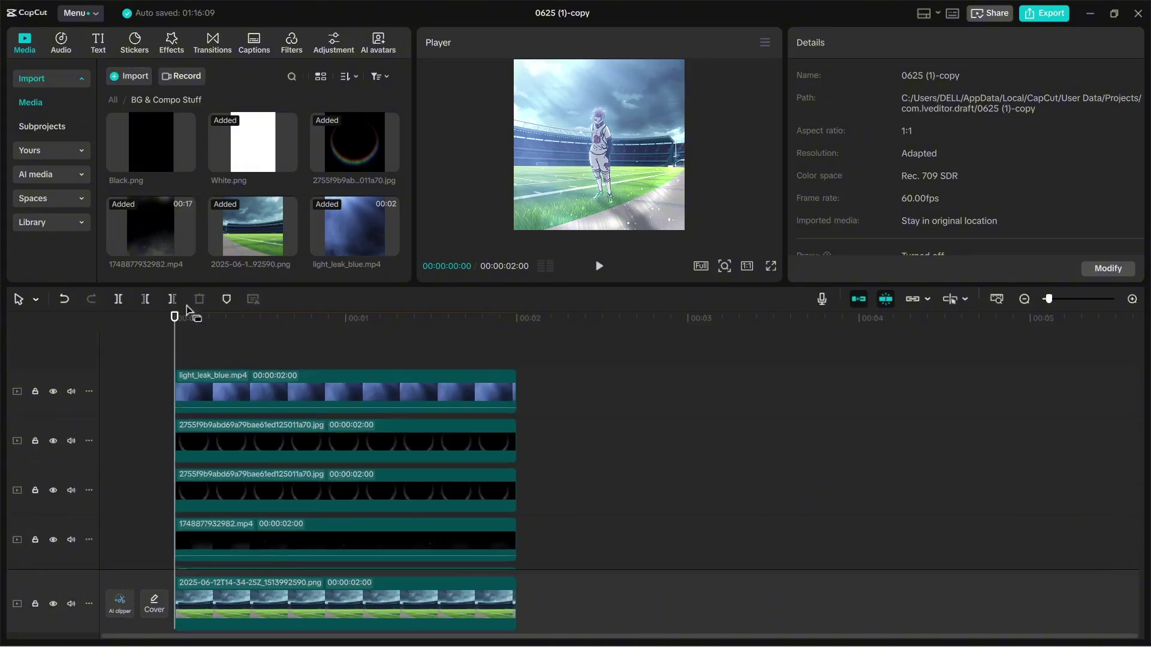
# - Place Black.png on a new top track and trim it to end at 2 seconds
pyautogui.moveTo(151, 144); pyautogui.dragTo(376, 398)
pyautogui.press('Down')
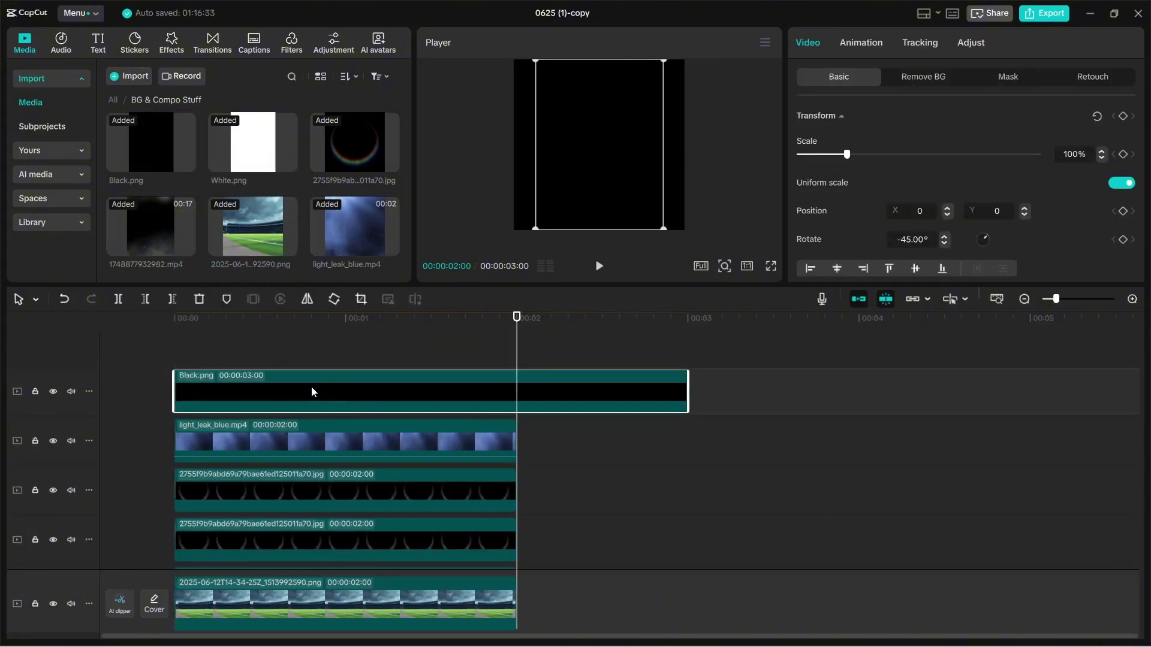
pyautogui.press('w')
pyautogui.click(366, 347)
pyautogui.press('Up')
pyautogui.click(389, 393)
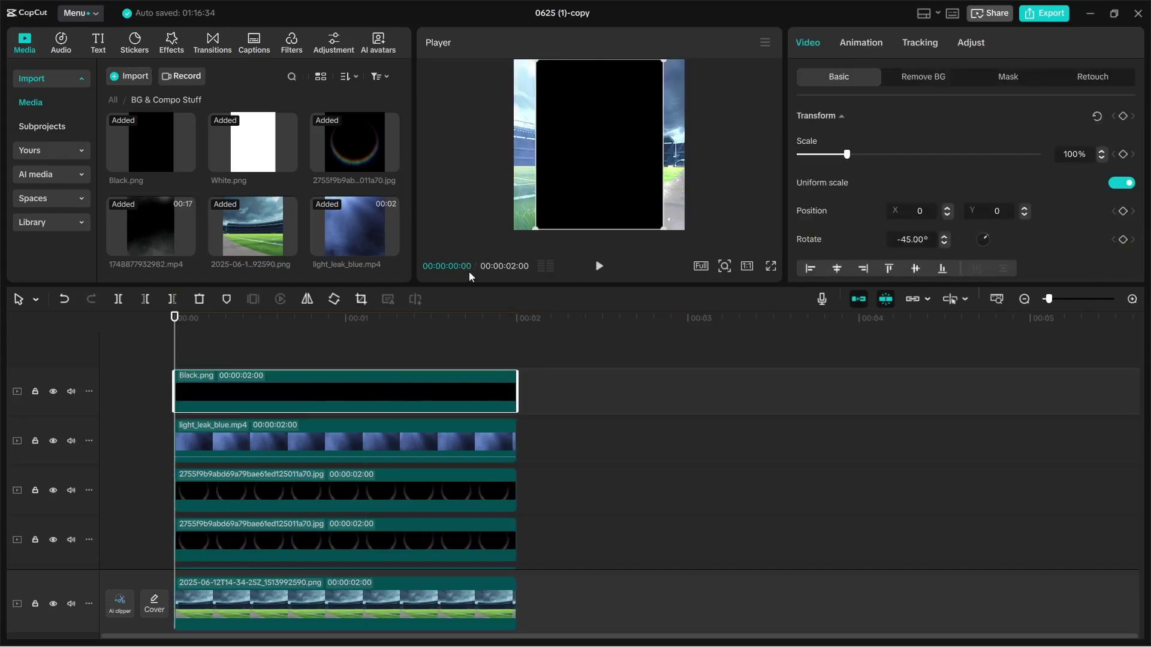
# - Crop the black clip to a square 1:1 ratio
pyautogui.hotkey('alt', 'c')
pyautogui.click(563, 550)
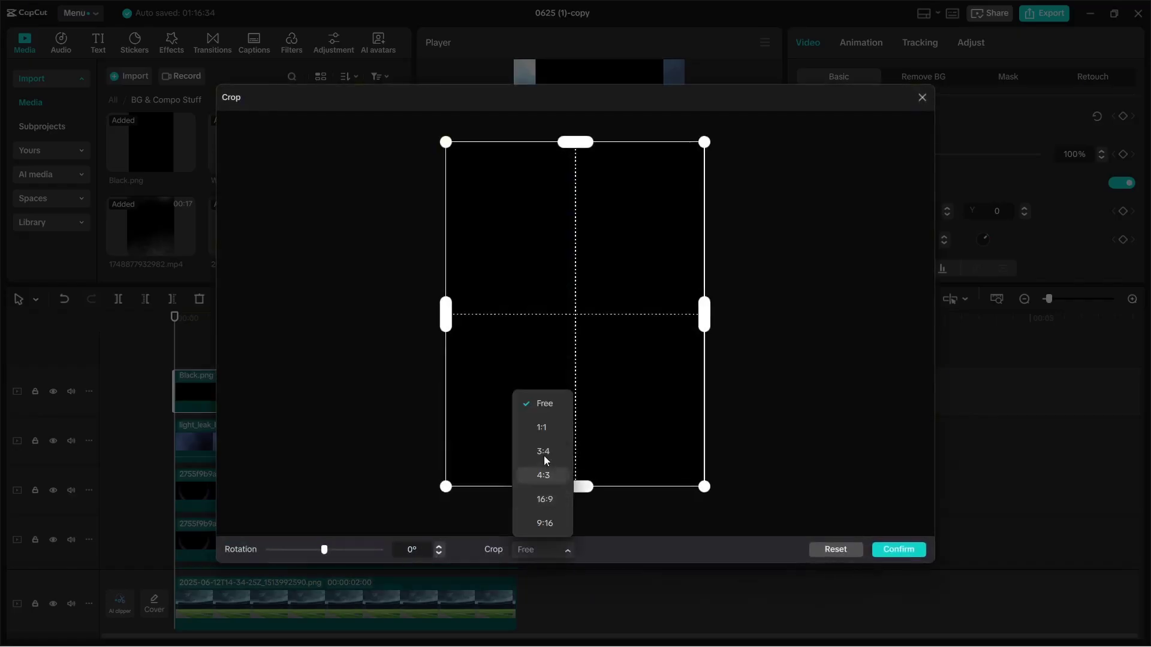
pyautogui.click(545, 428)
pyautogui.click(911, 550)
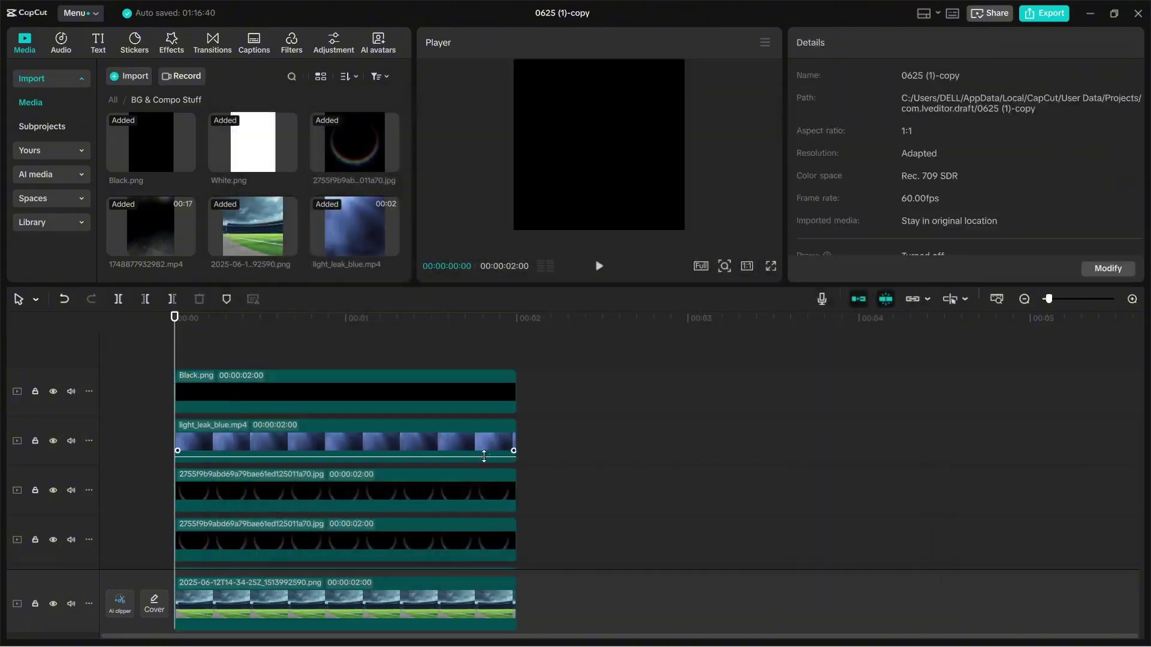
pyautogui.click(458, 377)
# - Add a Split mask to the black clip with feather at 100
pyautogui.scroll(-3, 1036, 224)
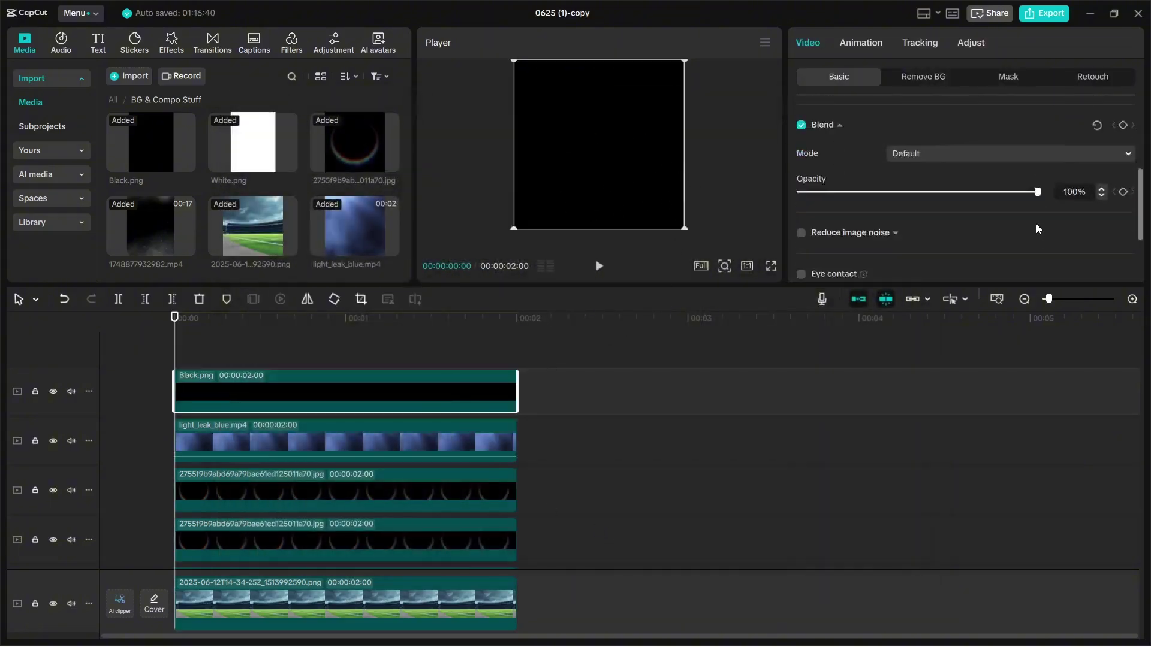
pyautogui.scroll(3, 1037, 200)
pyautogui.click(1007, 76)
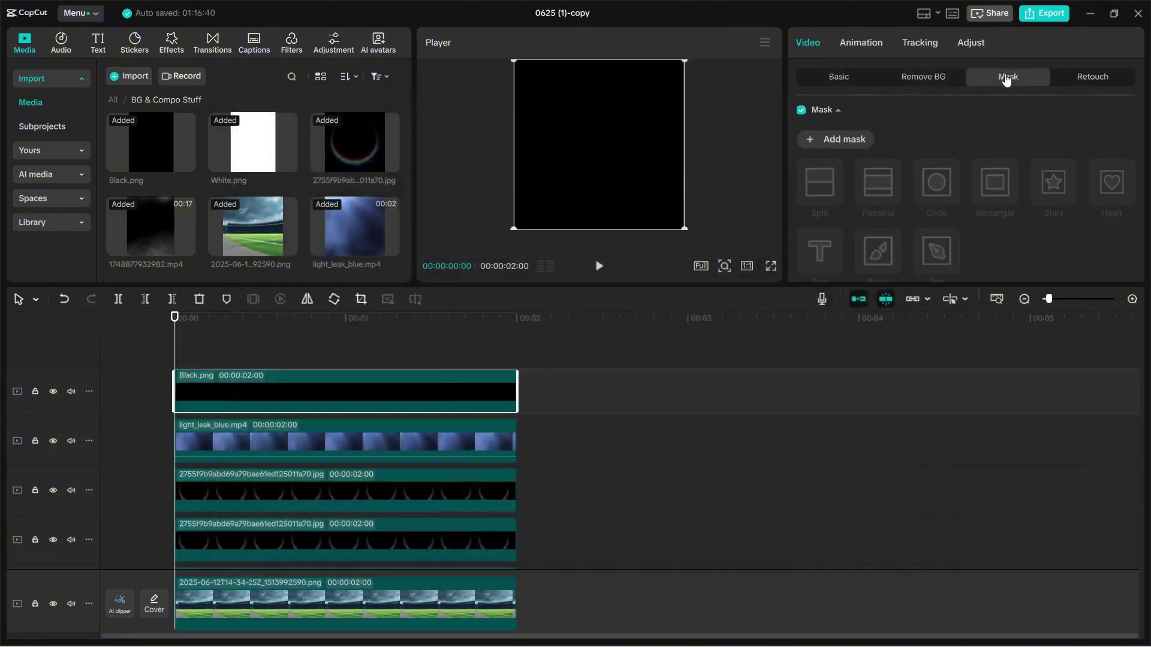
pyautogui.click(859, 143)
pyautogui.click(816, 196)
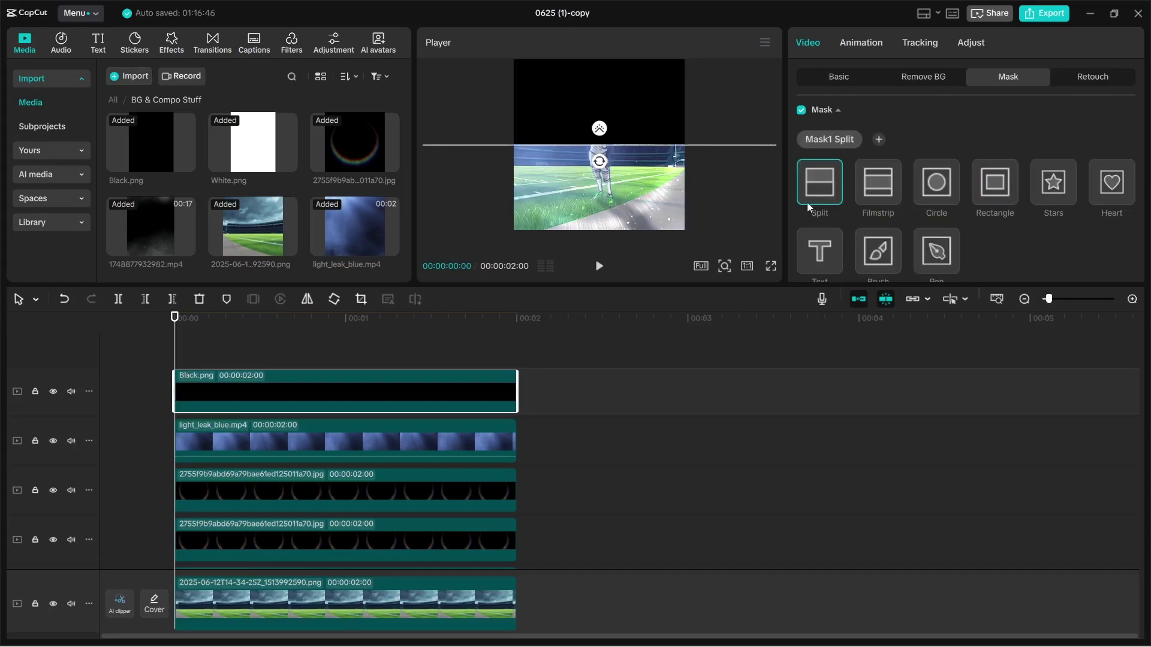
pyautogui.scroll(-3, 1038, 224)
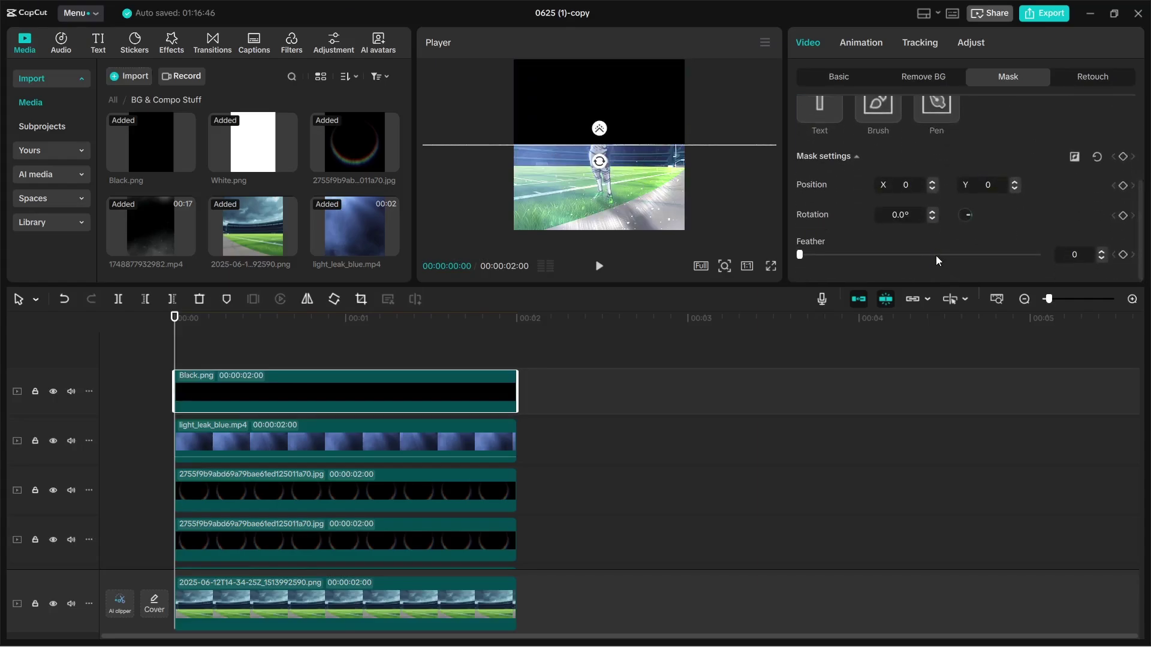
pyautogui.moveTo(936, 256); pyautogui.dragTo(1094, 273)
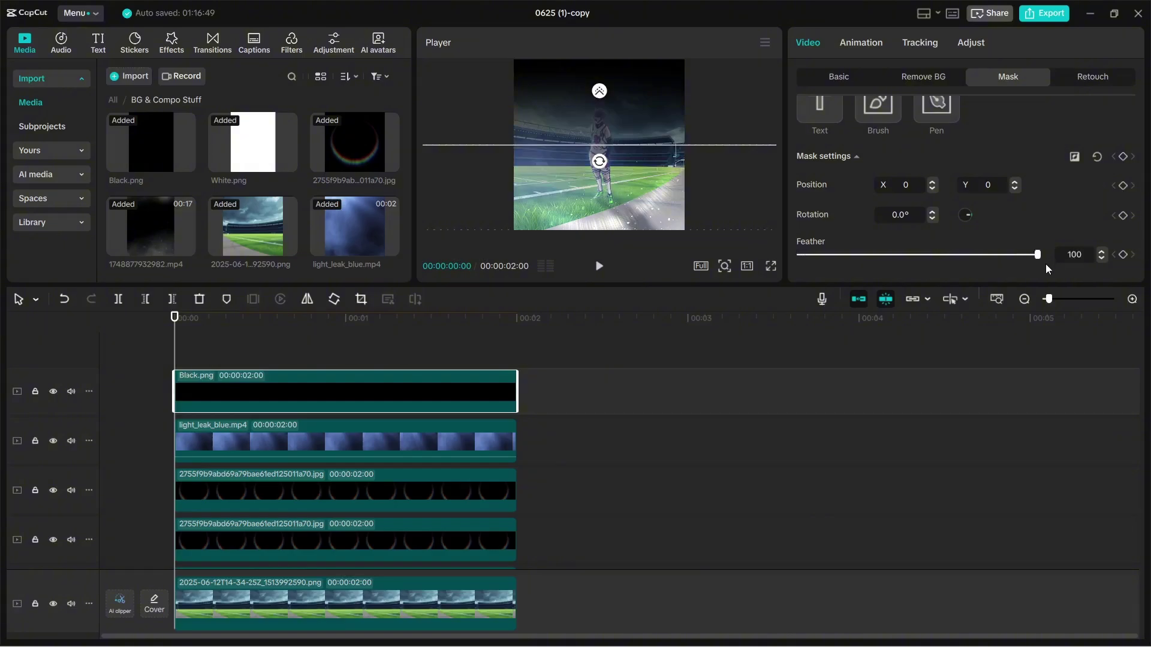
# - Invert the black clip's split mask so the sky shows through
pyautogui.click(838, 77)
pyautogui.scroll(-5, 1007, 176)
pyautogui.scroll(3, 963, 179)
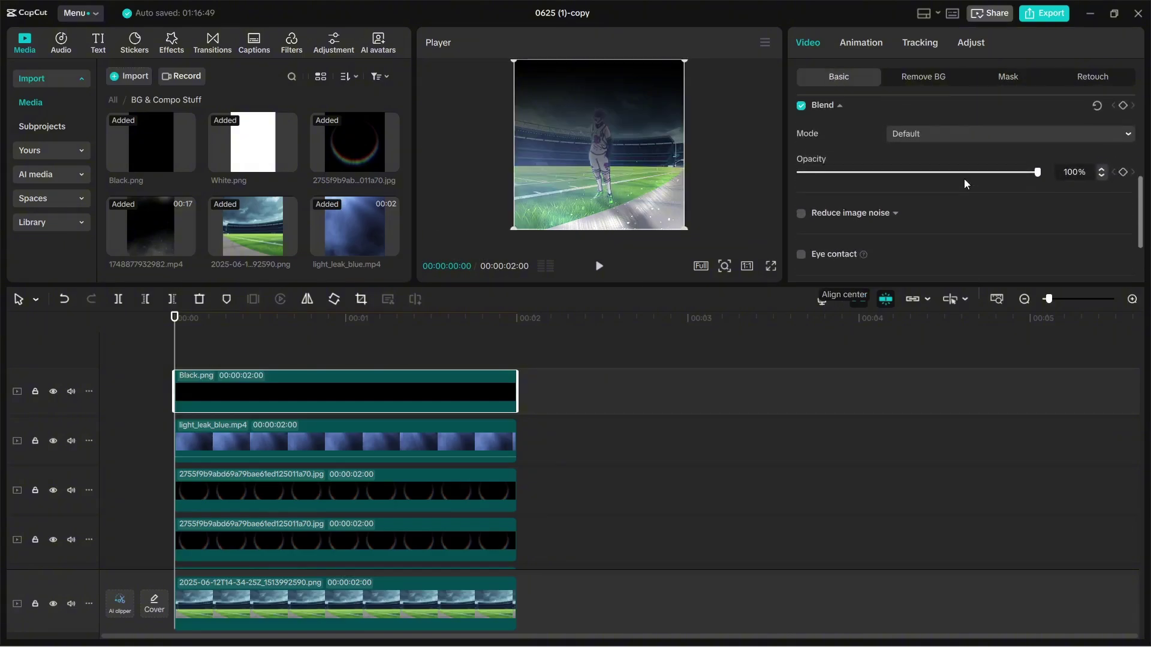
pyautogui.click(1012, 79)
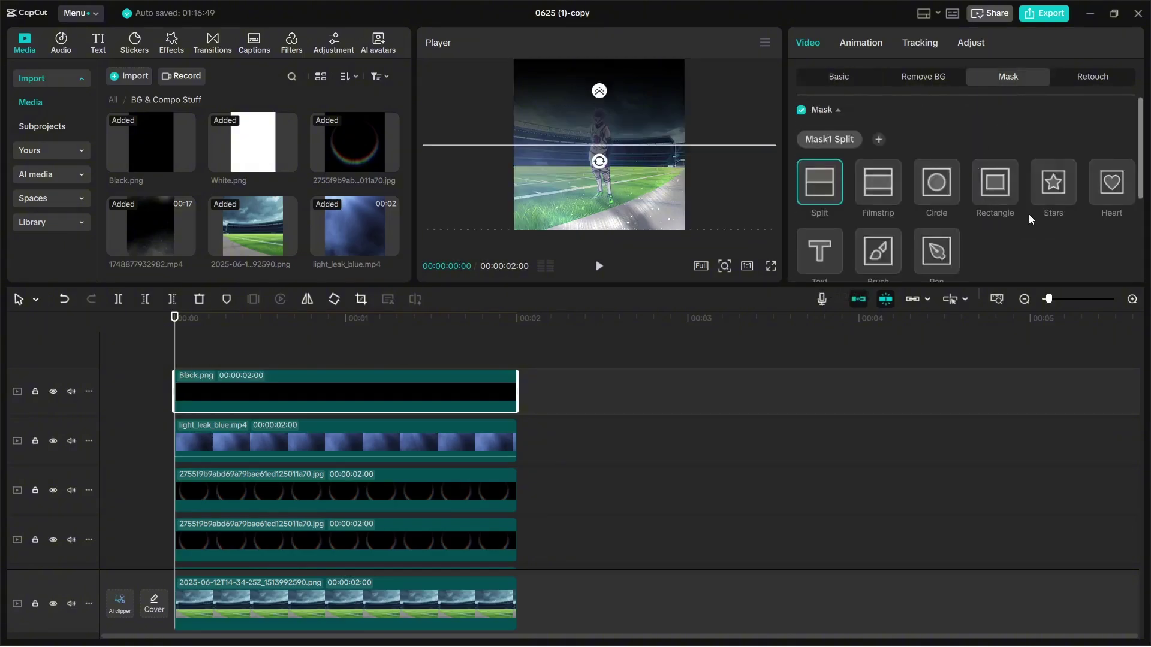
pyautogui.scroll(-2, 1043, 219)
pyautogui.click(1074, 157)
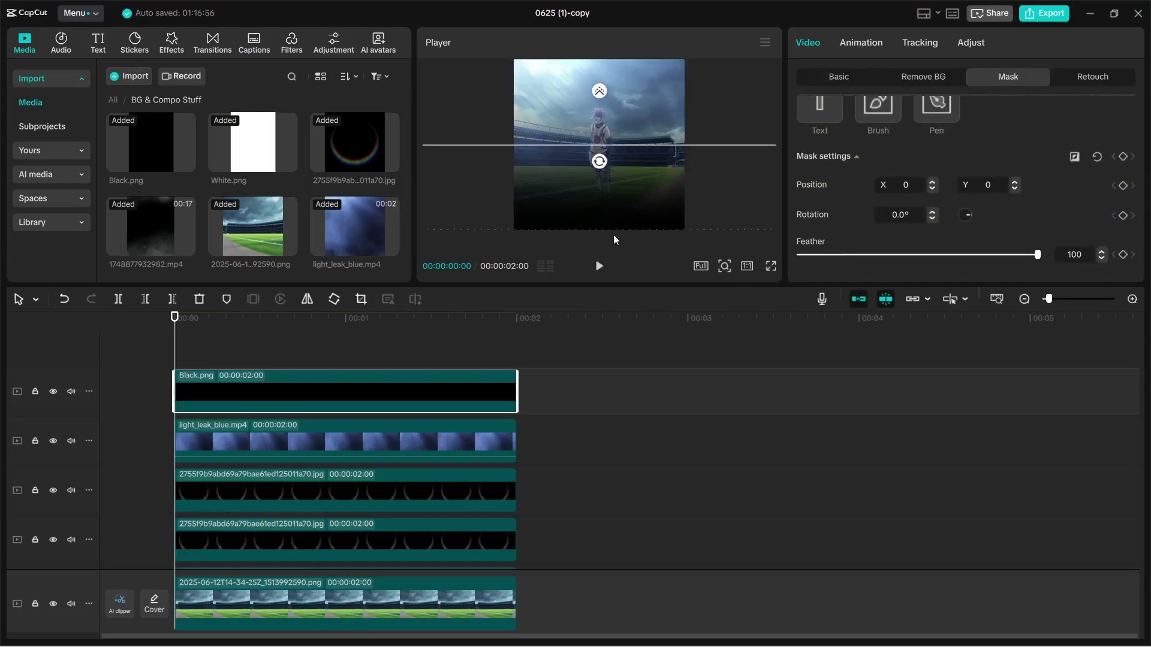
# - Set the black overlay's blend mode to Soft light
pyautogui.click(846, 76)
pyautogui.scroll(-4, 933, 185)
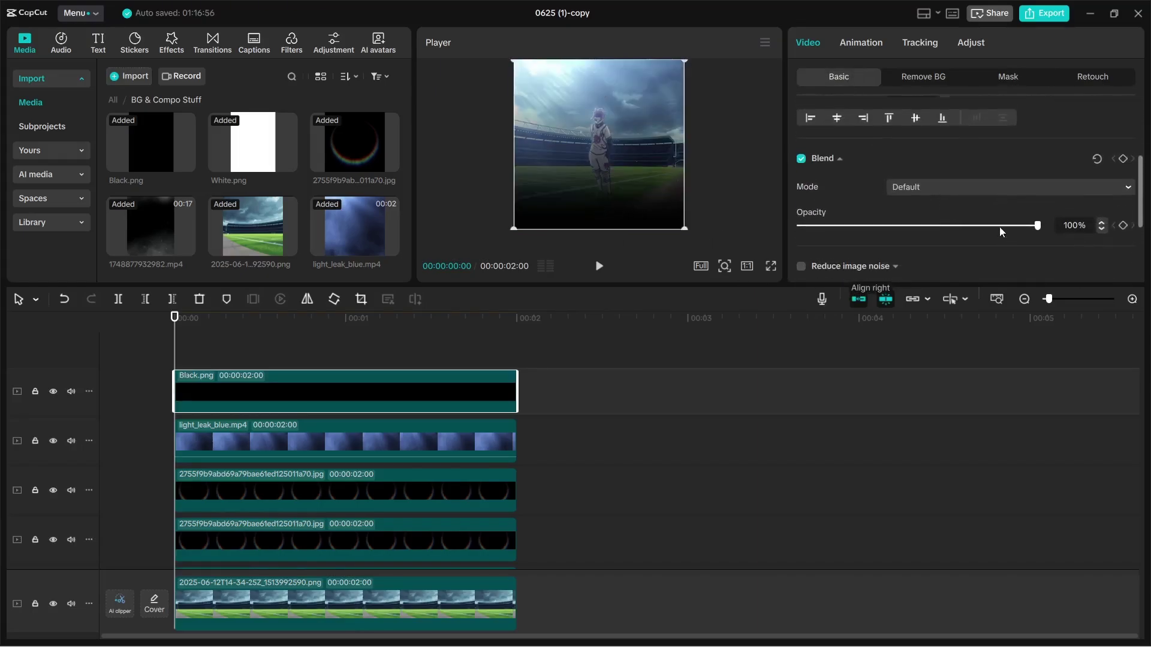
pyautogui.click(919, 187)
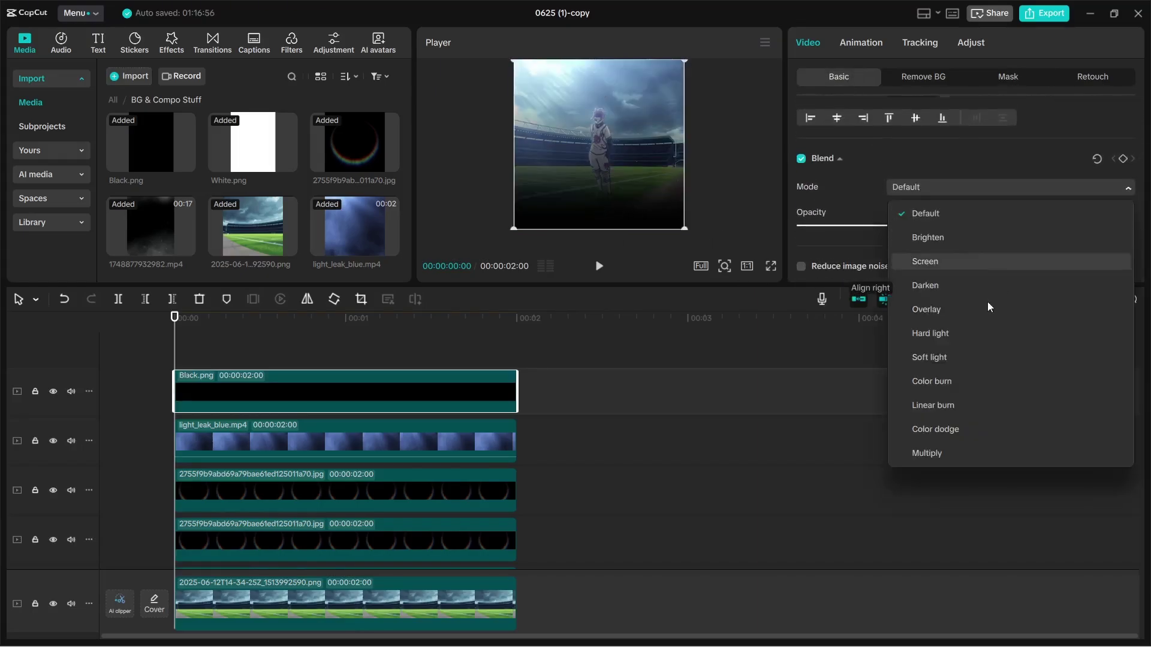
pyautogui.click(938, 358)
pyautogui.click(538, 426)
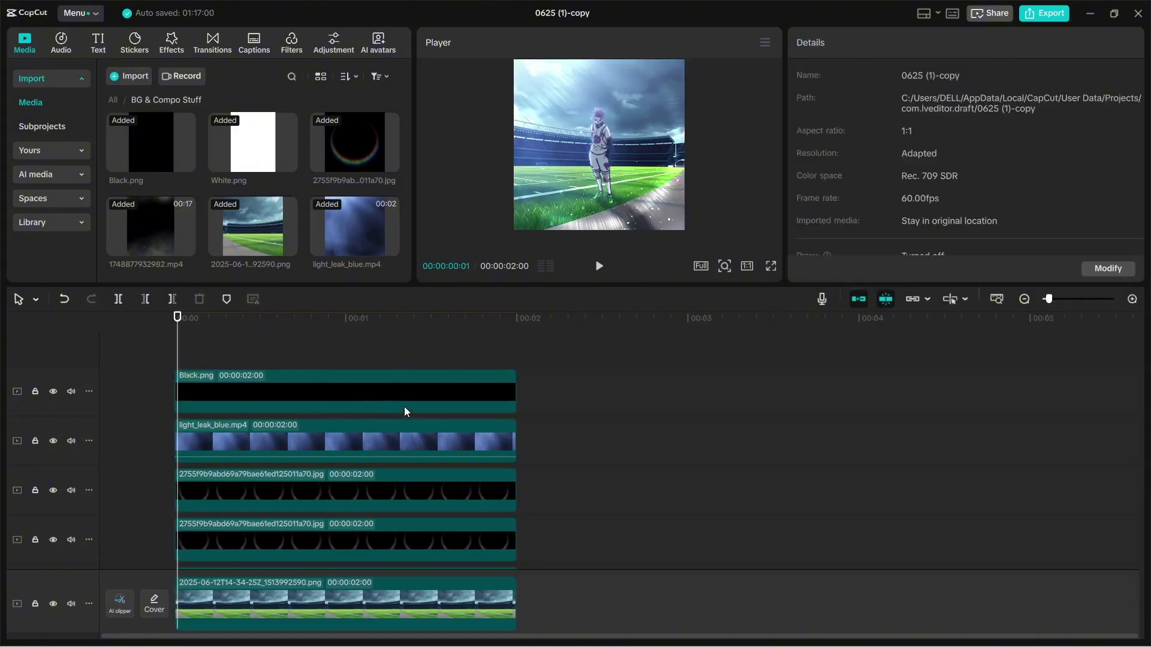
# - Play back the composite to check the black overlay blend, then return to the start
pyautogui.press('space')
pyautogui.press('space')
pyautogui.press('Right')
pyautogui.press('Right')
pyautogui.press('Right')
pyautogui.press('Right')
pyautogui.press('Right')
pyautogui.press('Right')
pyautogui.press('Right')
pyautogui.press('Right')
pyautogui.press('Right')
pyautogui.press('Right')
pyautogui.press('Right')
pyautogui.press('Right')
pyautogui.press('Right')
pyautogui.press('Right')
pyautogui.press('Right')
pyautogui.press('Right')
pyautogui.press('Right')
pyautogui.press('Right')
pyautogui.press('Right')
pyautogui.press('Right')
pyautogui.press('Home')
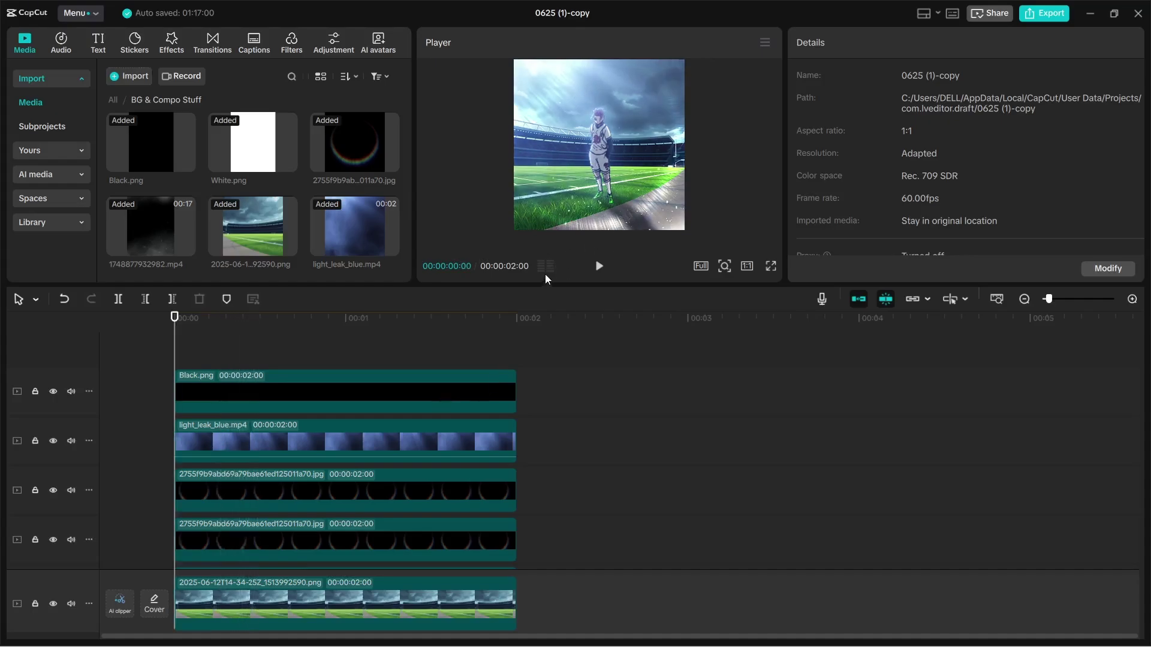
pyautogui.press('space')
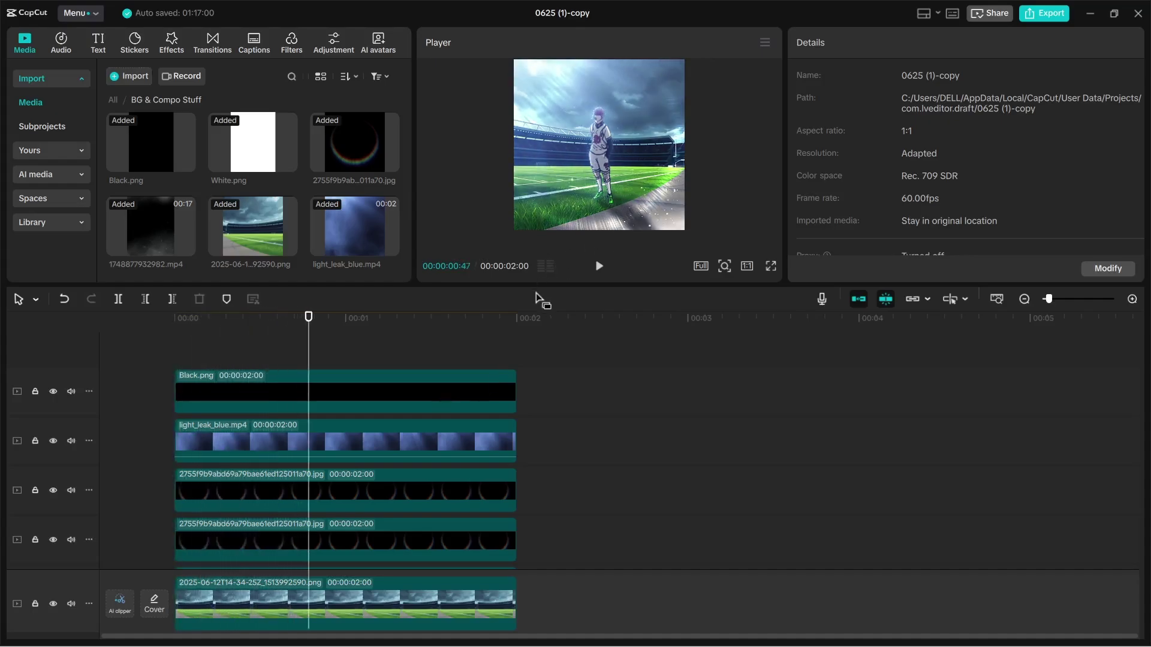
pyautogui.press('space')
pyautogui.press('Home')
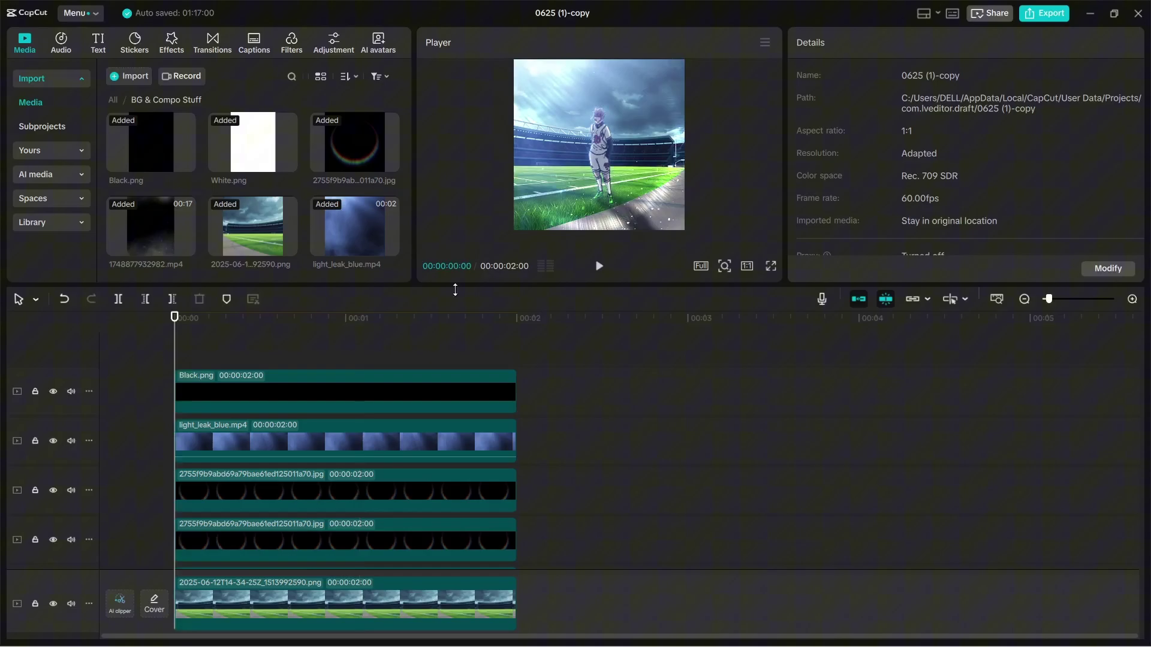
# - Duplicate the Black.png overlay and replace the top copy with White.png
pyautogui.click(380, 395)
pyautogui.hotkey('ctrl', 'c')
pyautogui.hotkey('ctrl', 'v')
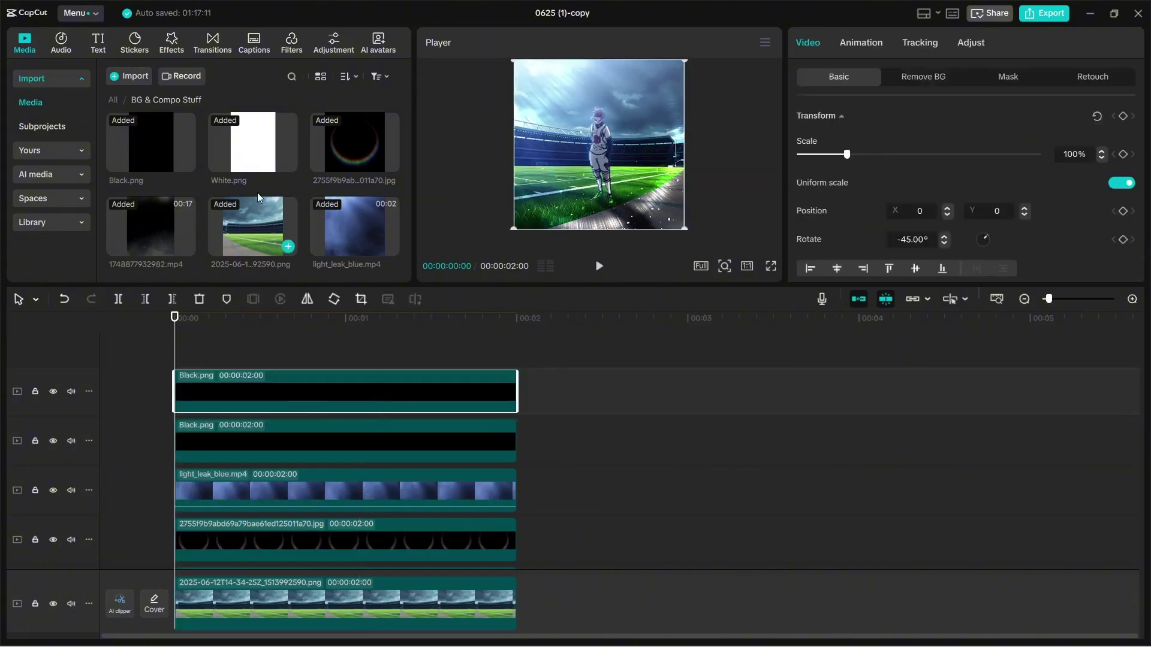
pyautogui.moveTo(254, 182); pyautogui.dragTo(507, 392)
pyautogui.click(624, 480)
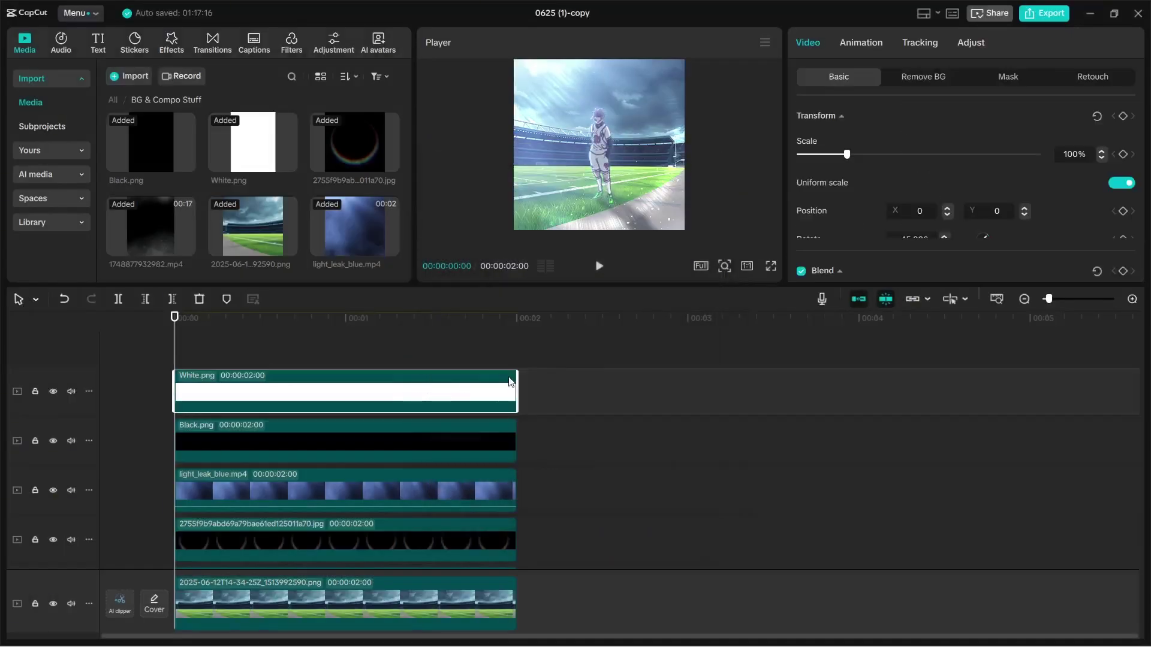
# - Move the white overlay's split mask boundary up to the top edge (Y 540)
pyautogui.click(1019, 78)
pyautogui.scroll(-5, 973, 235)
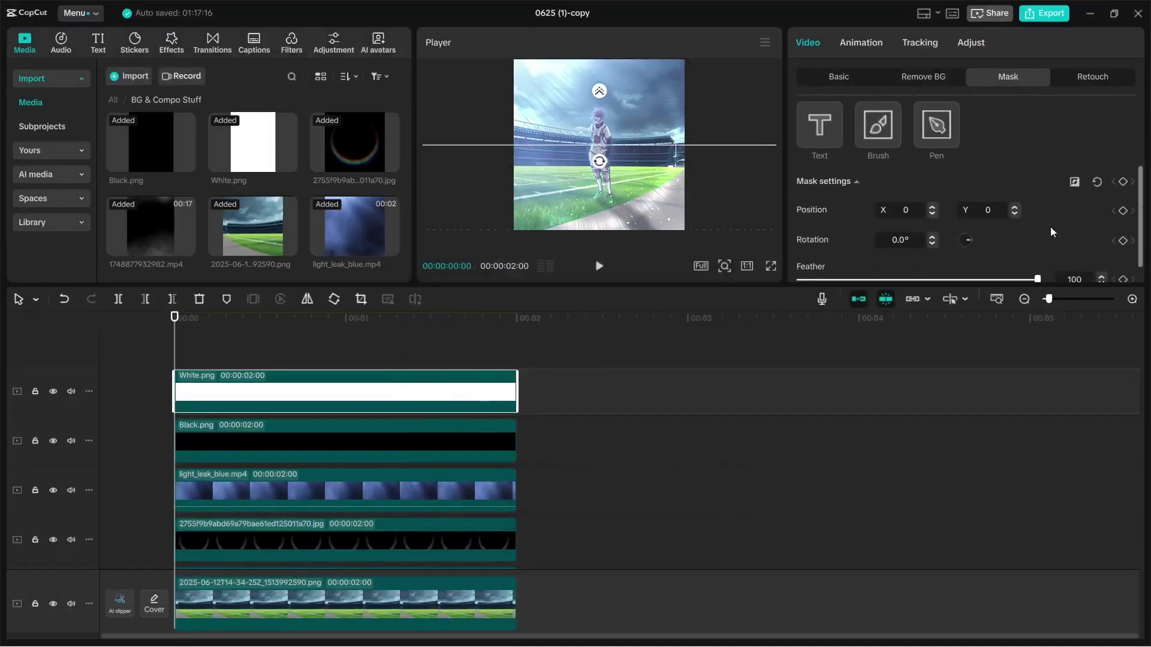
pyautogui.scroll(-1, 1050, 227)
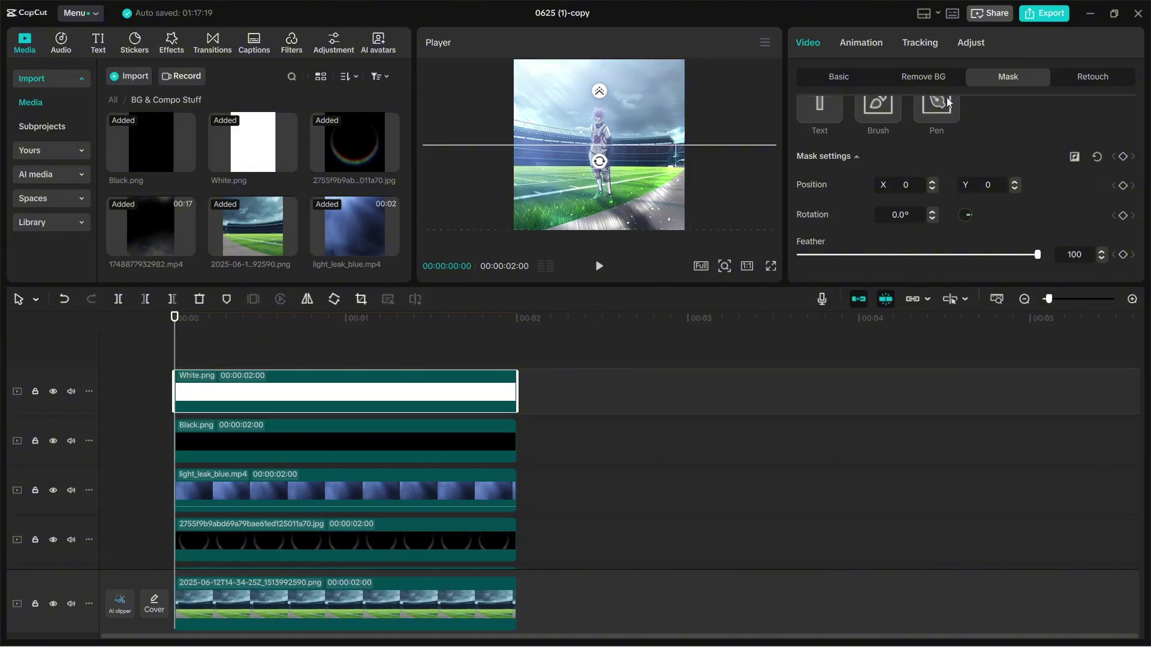
pyautogui.scroll(1, 915, 139)
pyautogui.scroll(3, 915, 139)
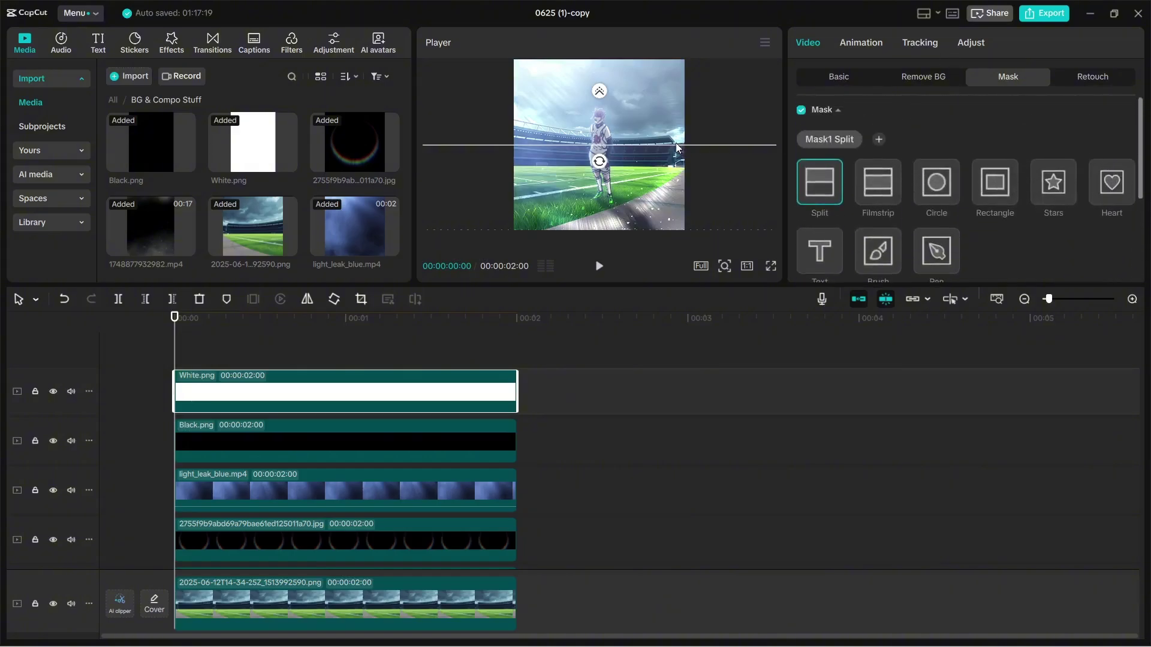
pyautogui.moveTo(671, 145); pyautogui.dragTo(672, 62)
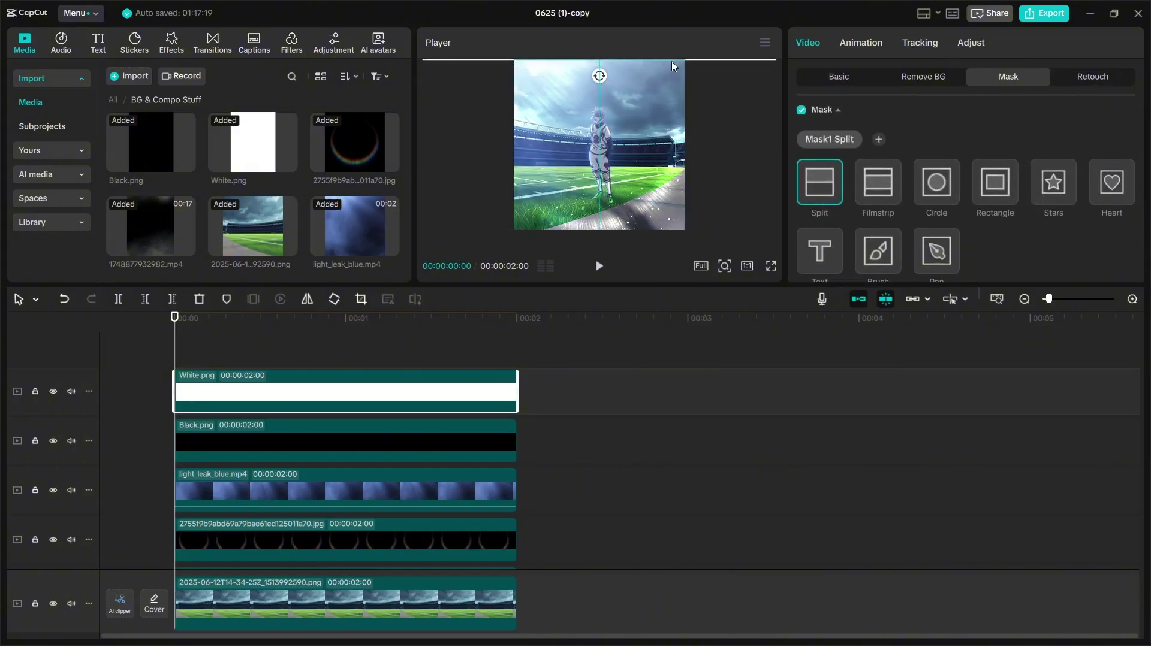
pyautogui.scroll(-5, 1109, 251)
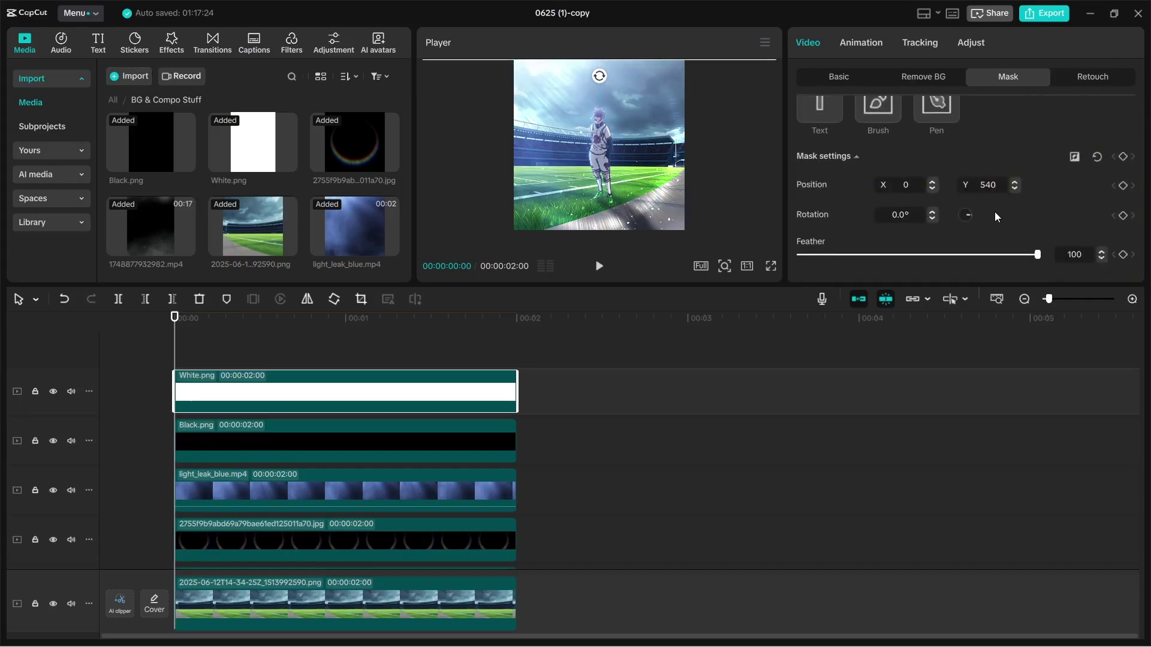
pyautogui.click(971, 43)
pyautogui.scroll(-6, 935, 156)
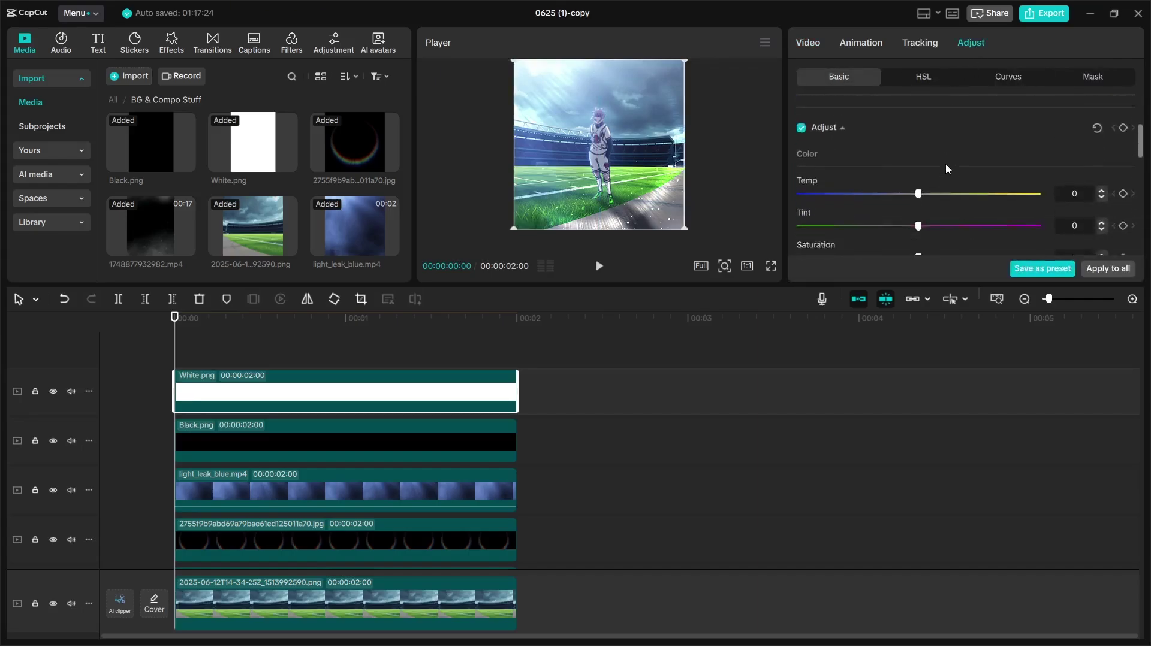
pyautogui.click(628, 429)
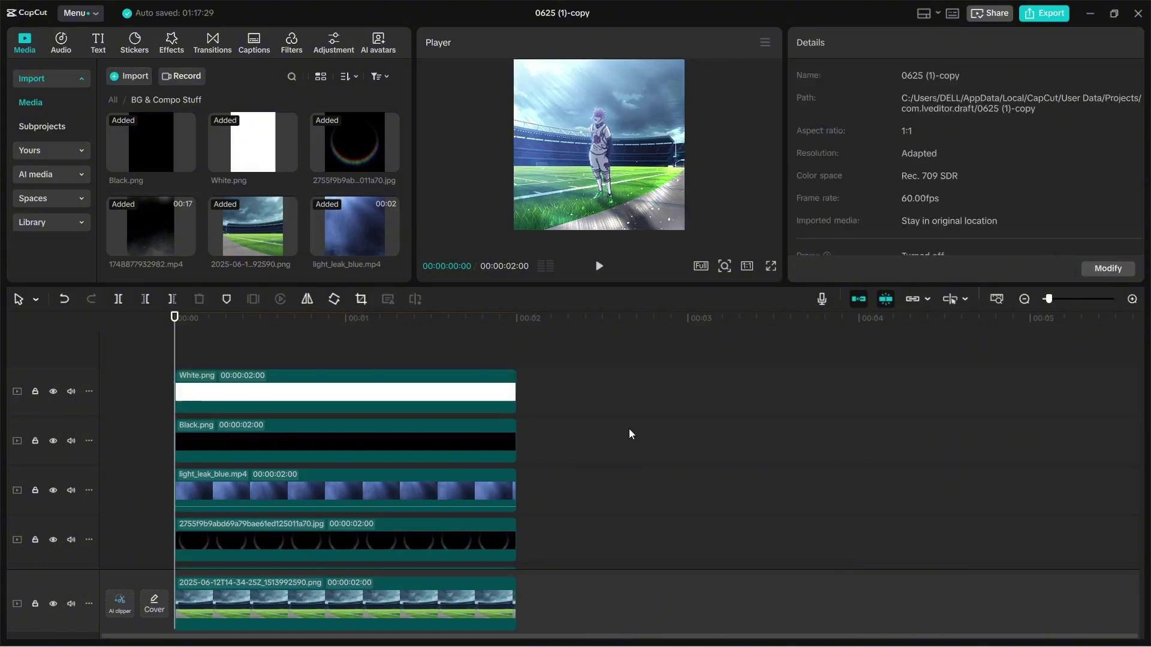
pyautogui.press('space')
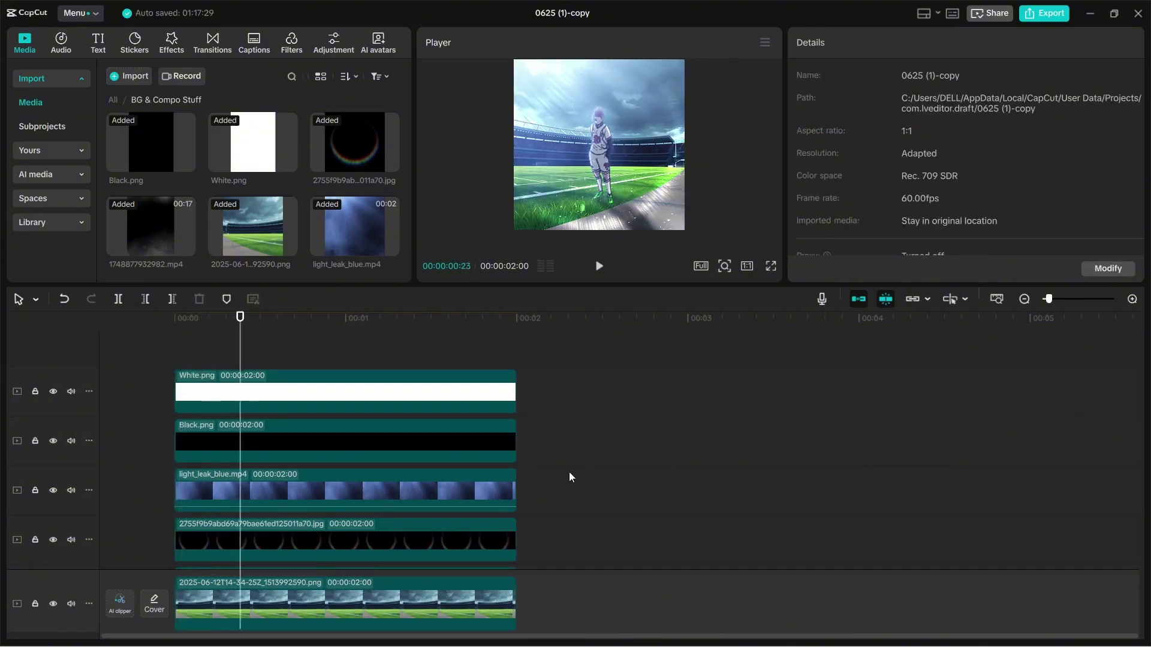
pyautogui.click(771, 266)
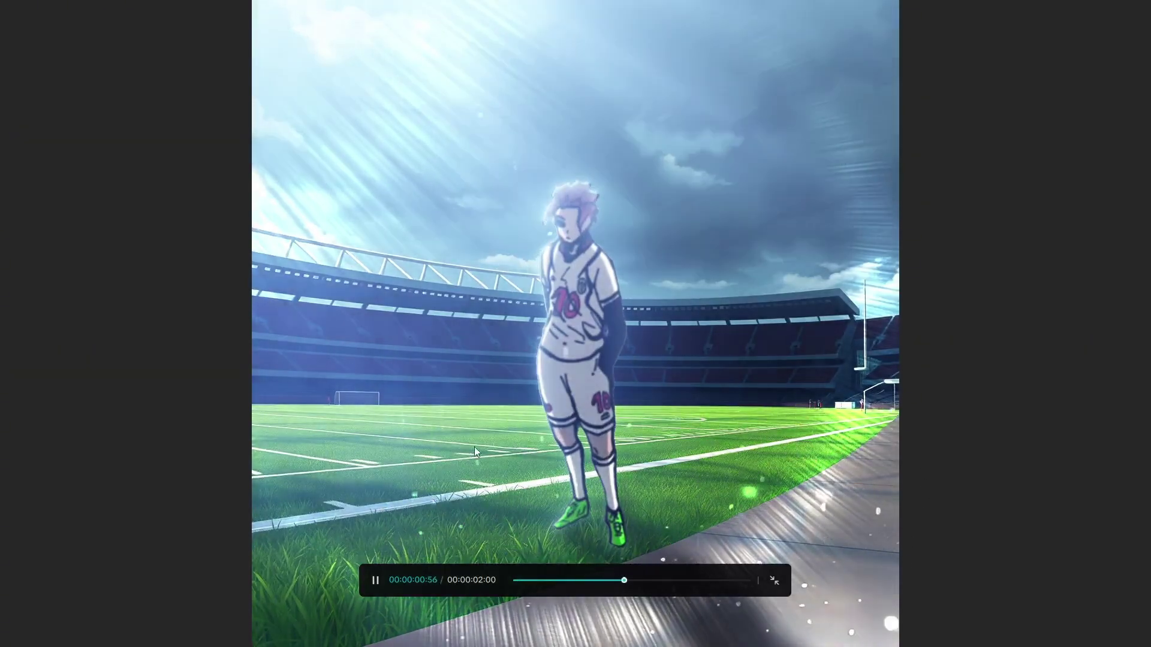
pyautogui.click(774, 580)
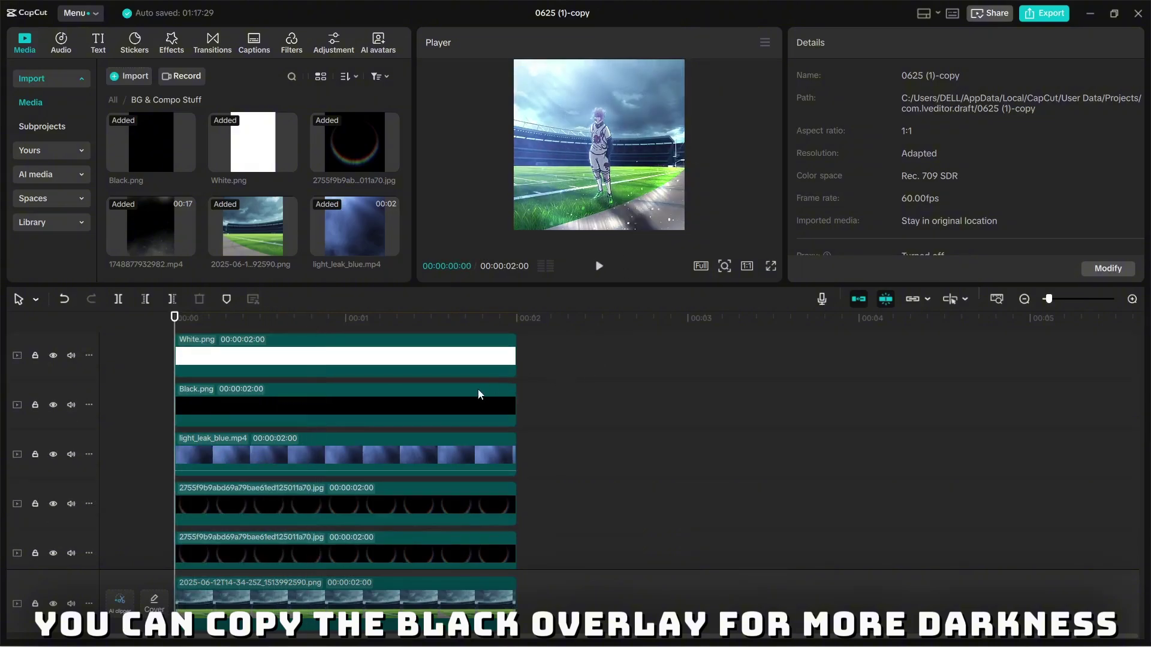
pyautogui.click(478, 392)
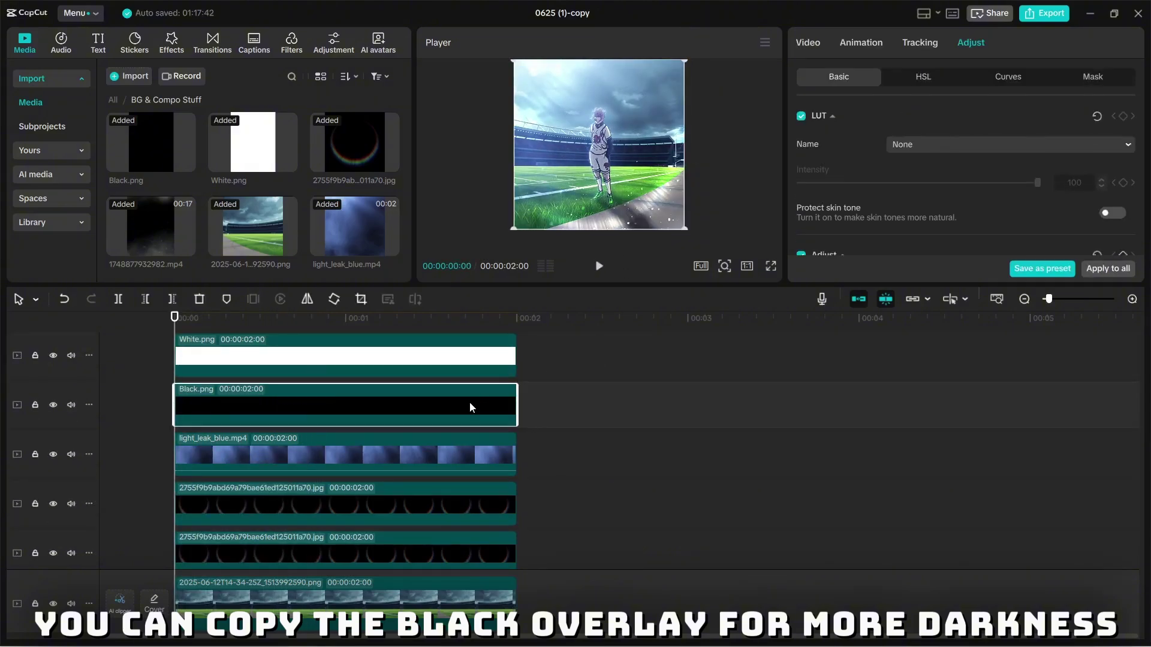
pyautogui.hotkey('ctrl', 'c')
pyautogui.hotkey('ctrl', 'v')
pyautogui.click(559, 390)
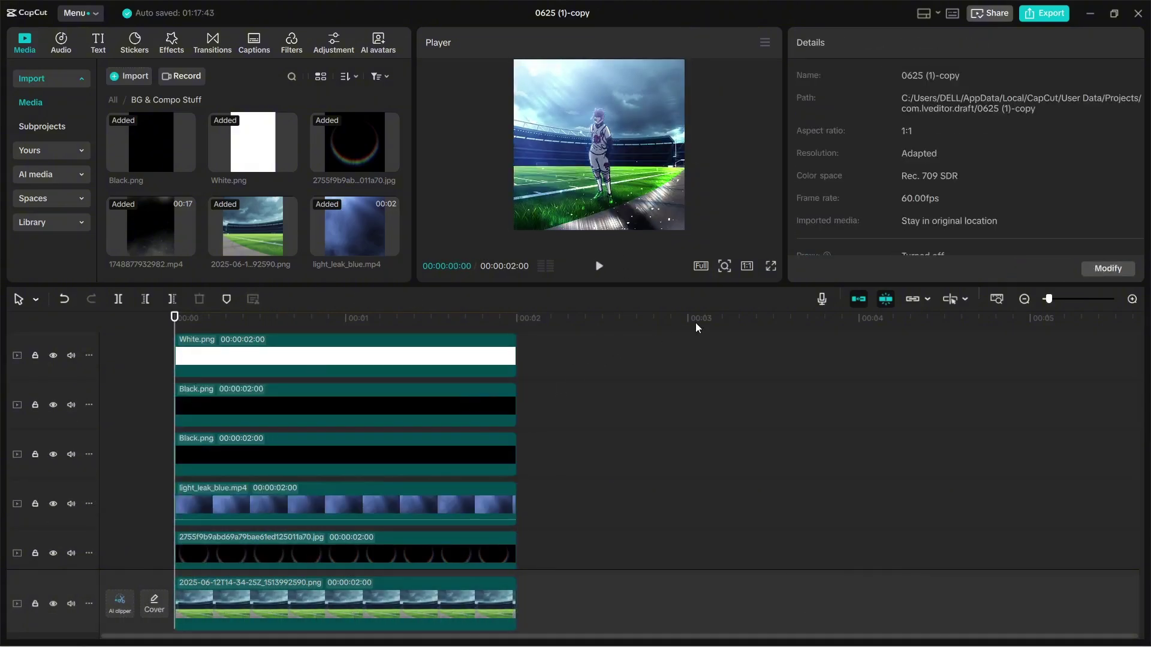
pyautogui.click(771, 267)
pyautogui.press('space')
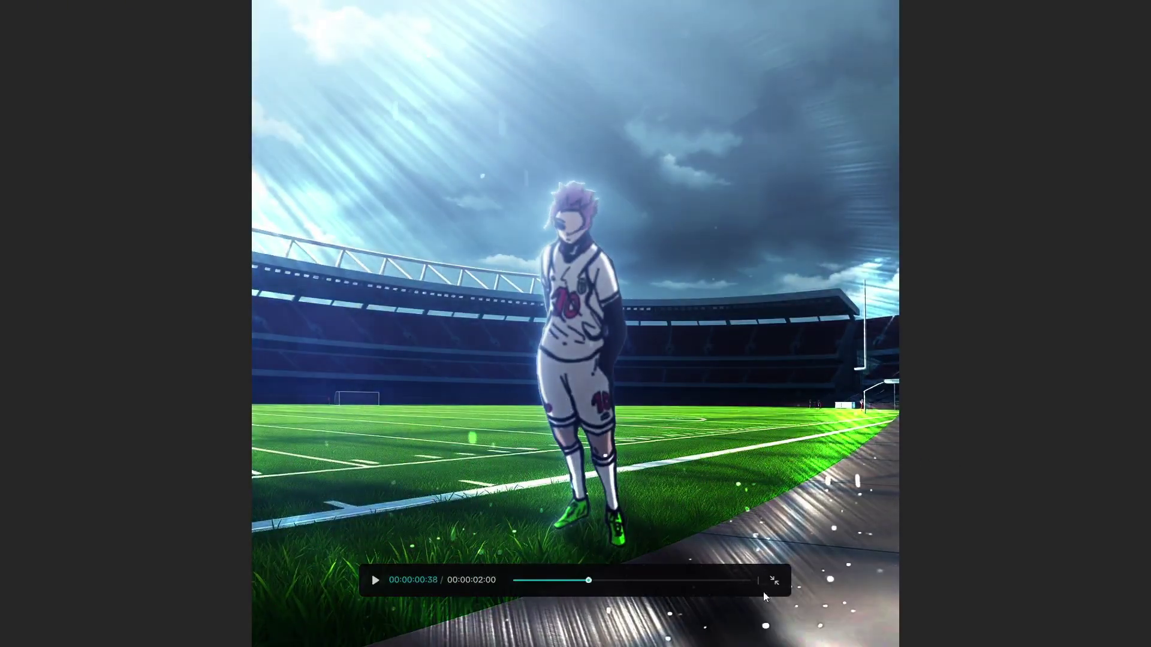
pyautogui.click(774, 580)
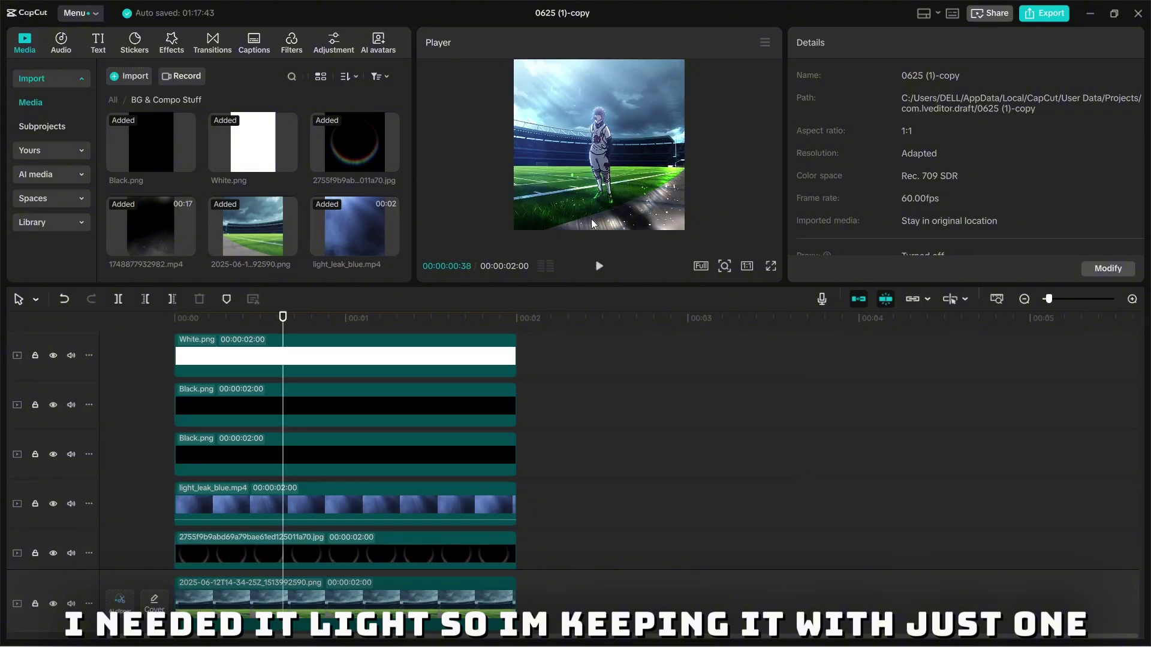
pyautogui.hotkey('ctrl', 'z')
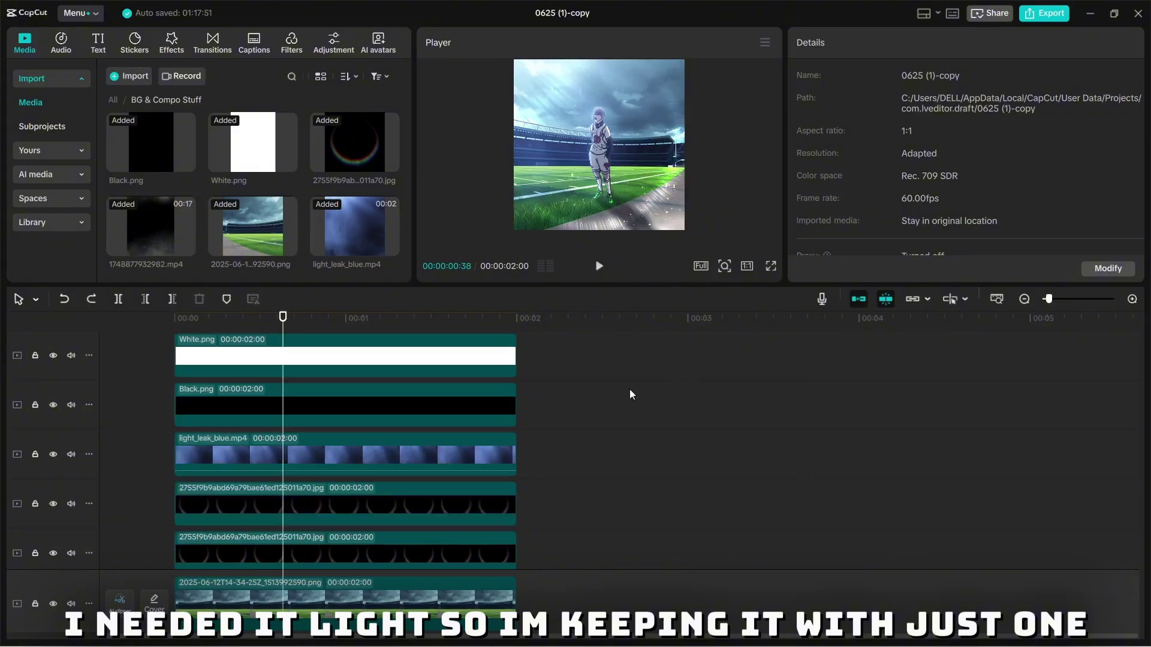
pyautogui.press('space')
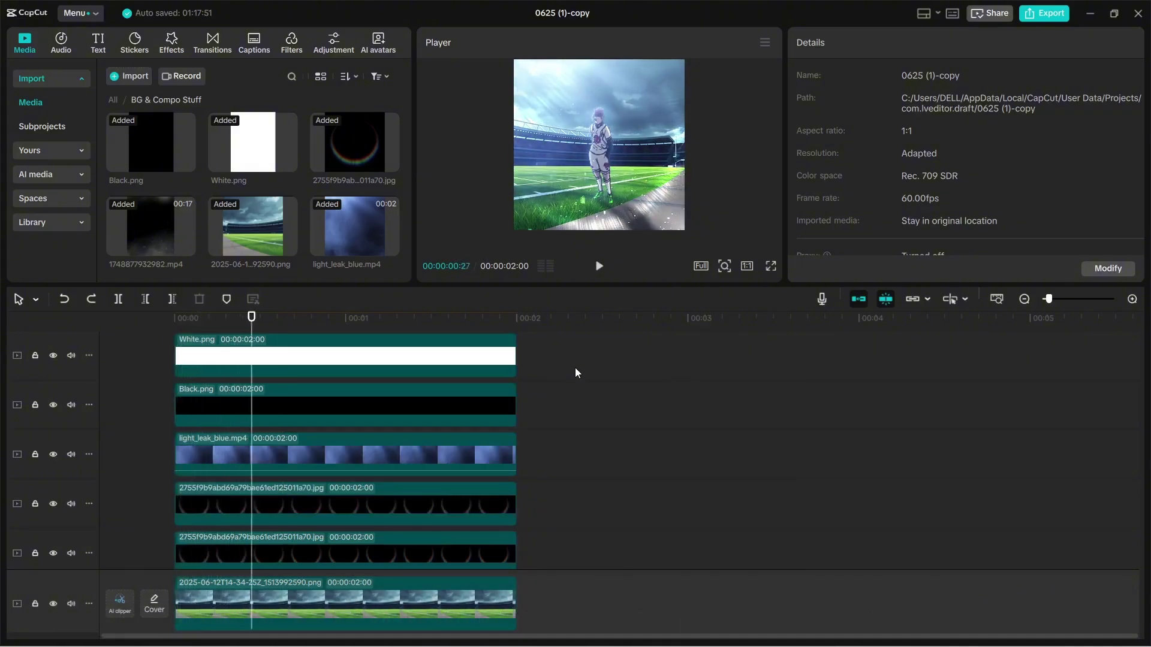
pyautogui.scroll(5, 588, 389)
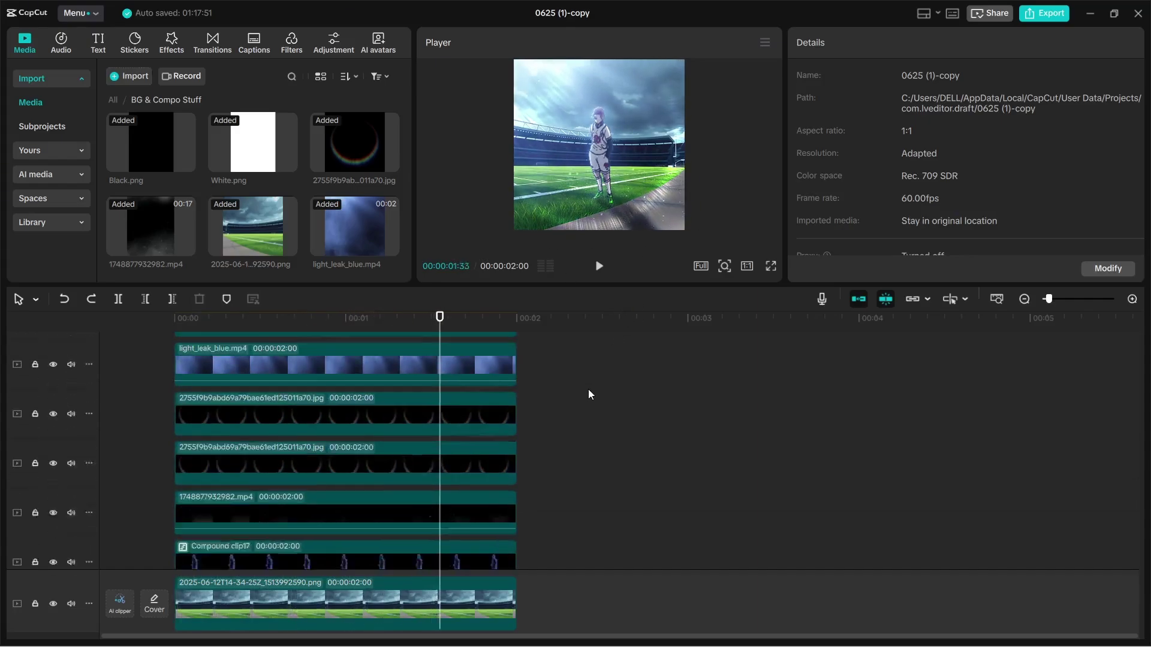